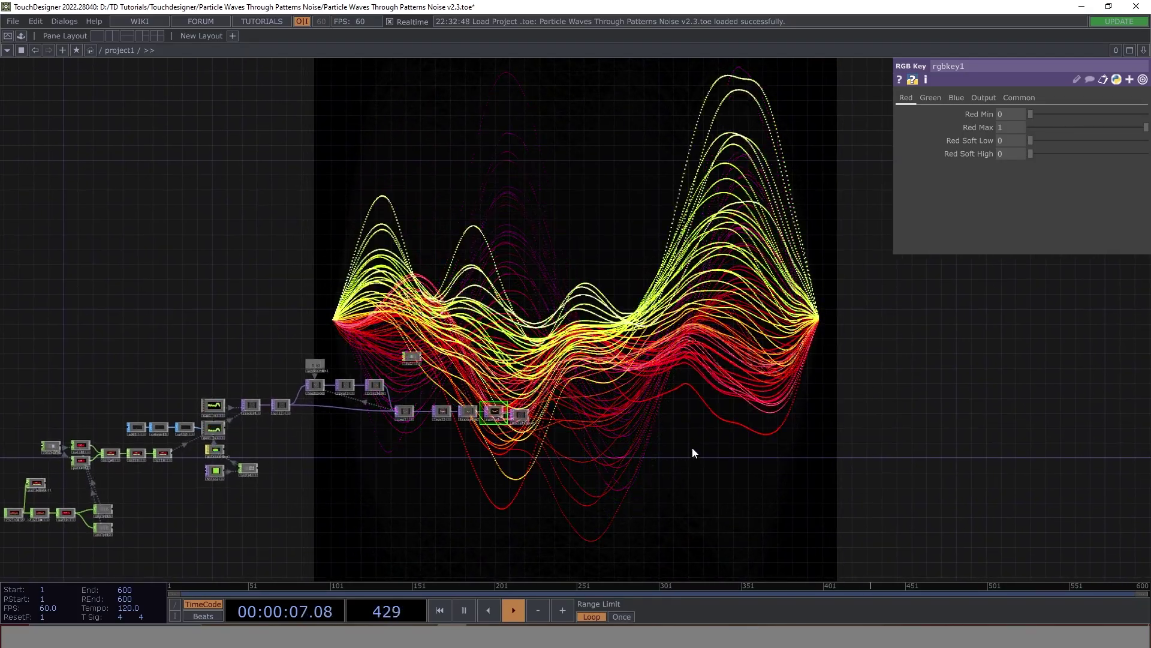
scroll(528, 437, down, 3)
drag(694, 496, 597, 446)
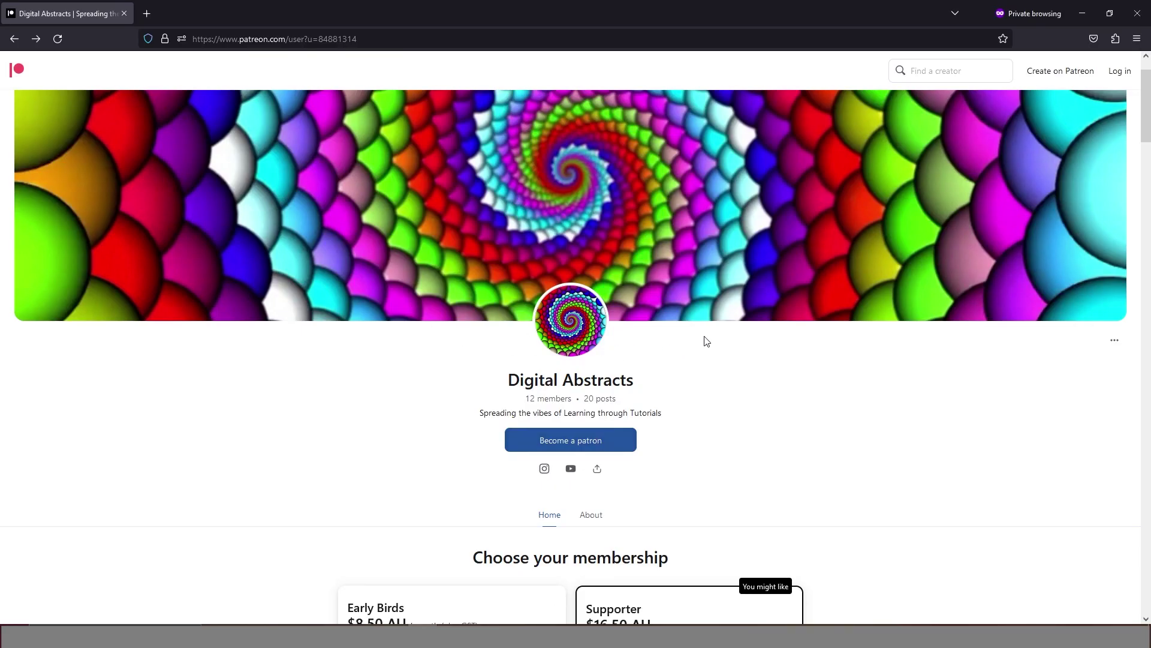
Look through the Digital Abstracts Patreon page in the browser, examining the membership tiers and the recent posts.
scroll(710, 335, down, 2)
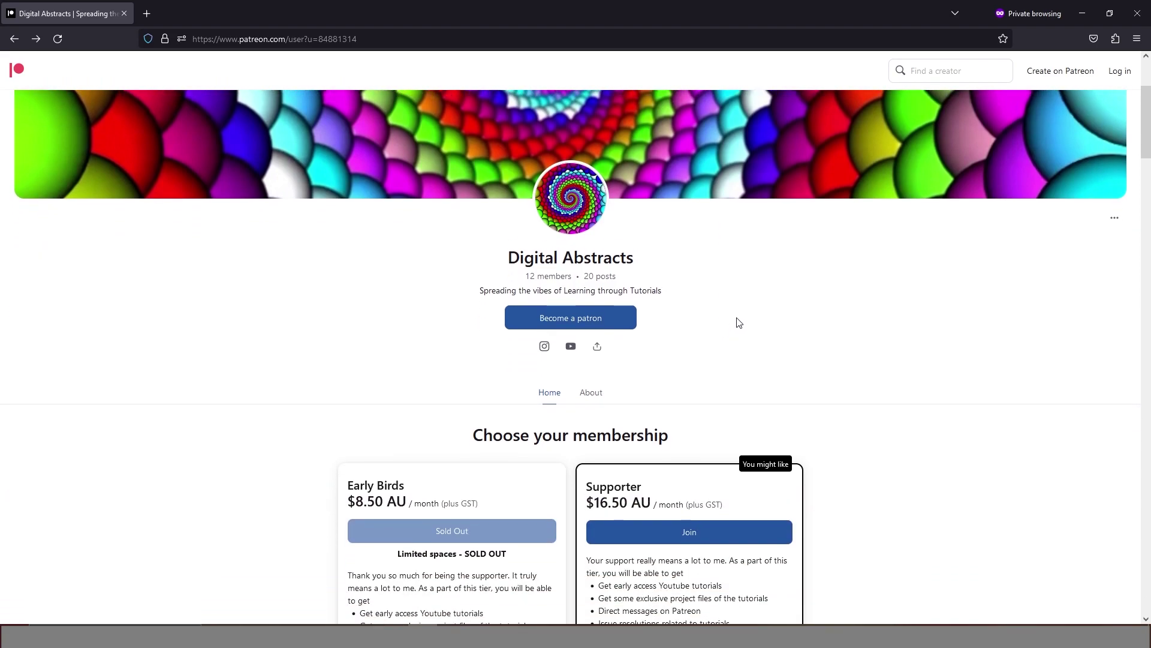
scroll(738, 321, down, 3)
scroll(719, 325, up, 5)
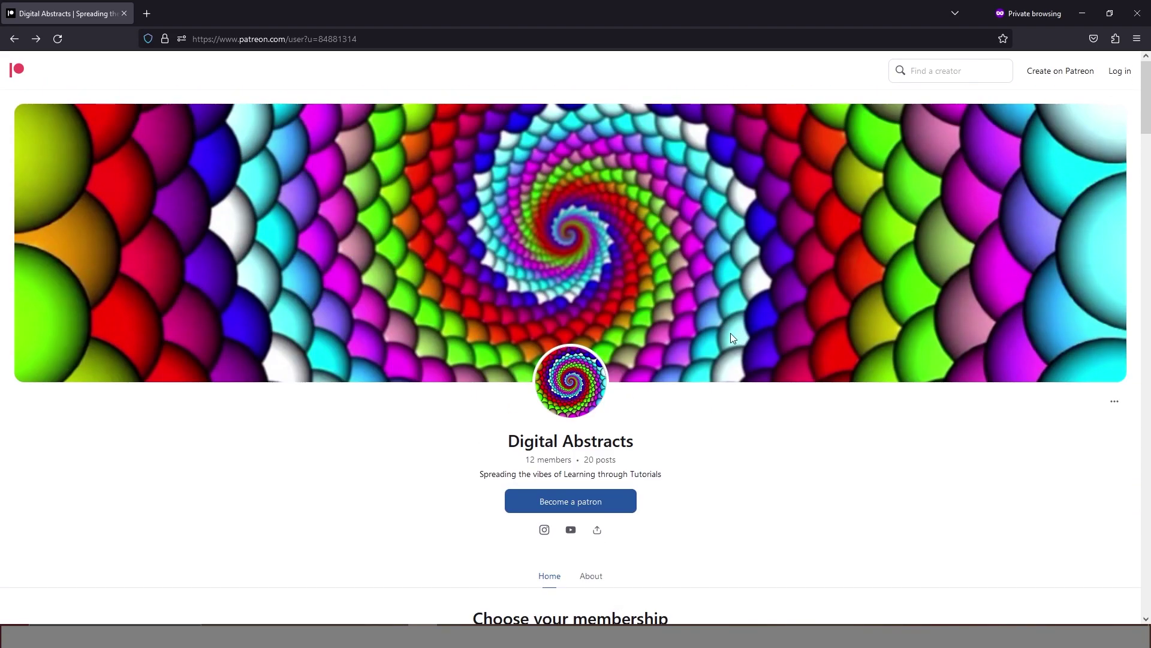
scroll(726, 339, down, 5)
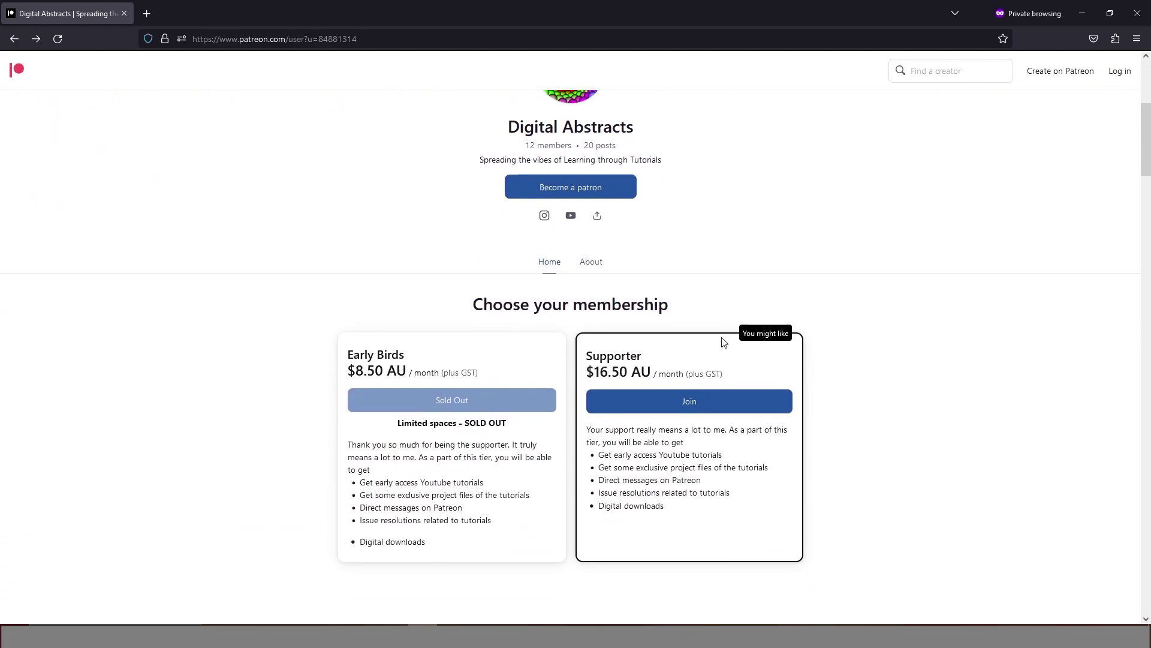
scroll(724, 342, down, 7)
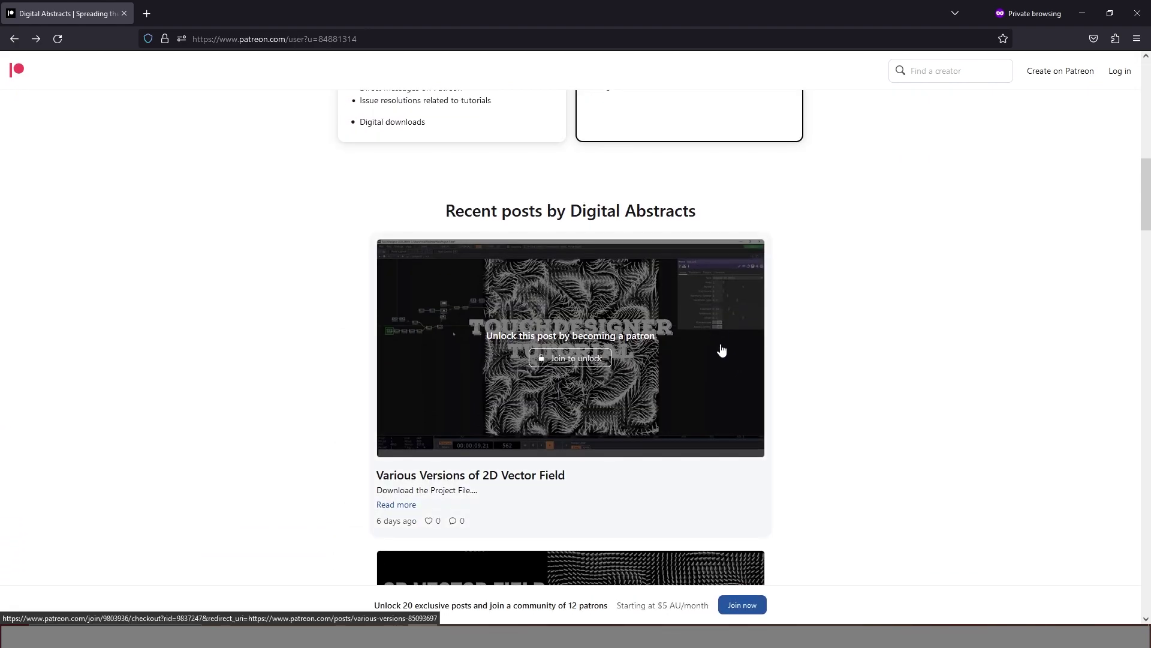
scroll(721, 350, down, 3)
scroll(880, 325, up, 3)
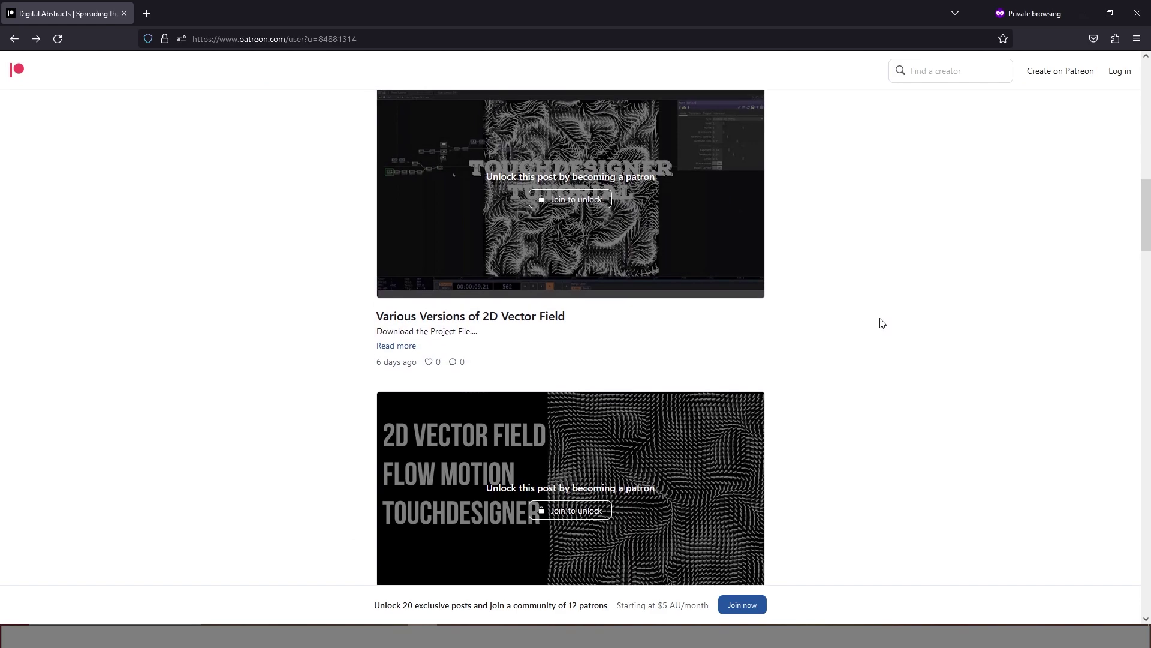
scroll(881, 324, up, 9)
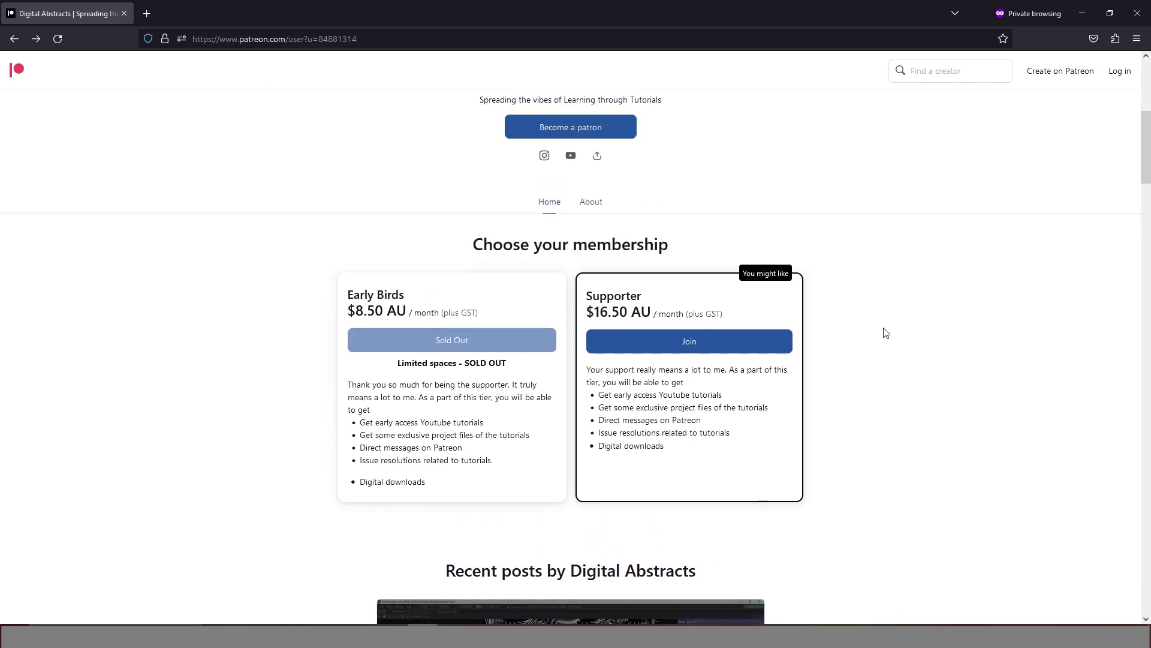
scroll(884, 339, down, 7)
scroll(888, 346, down, 17)
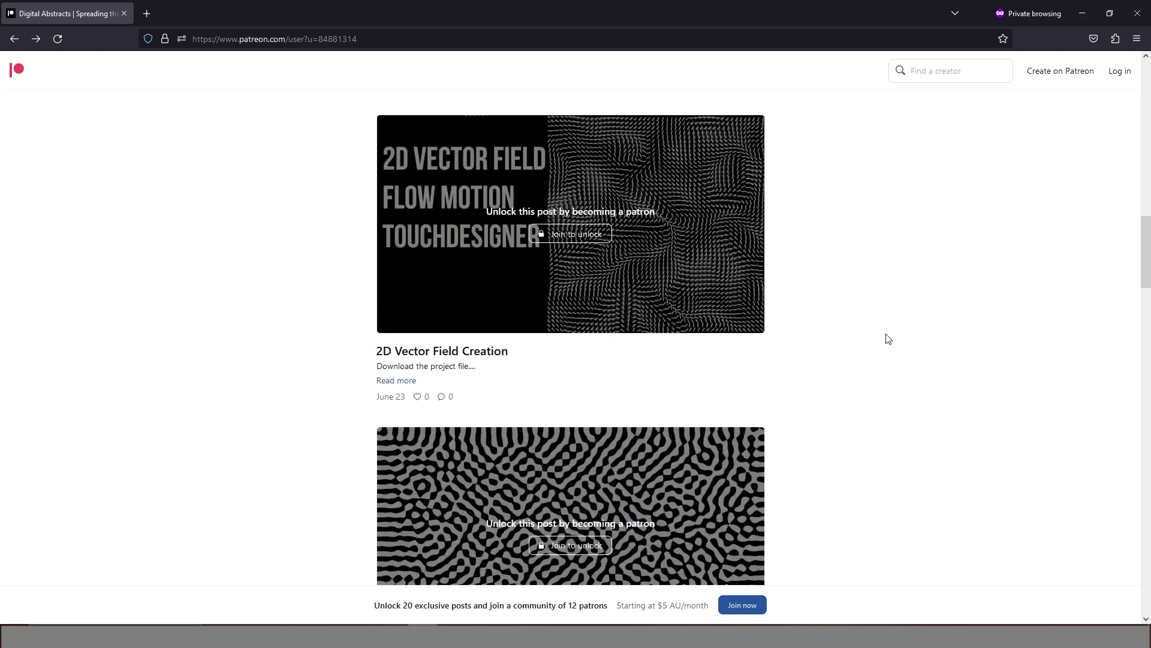
scroll(885, 333, down, 10)
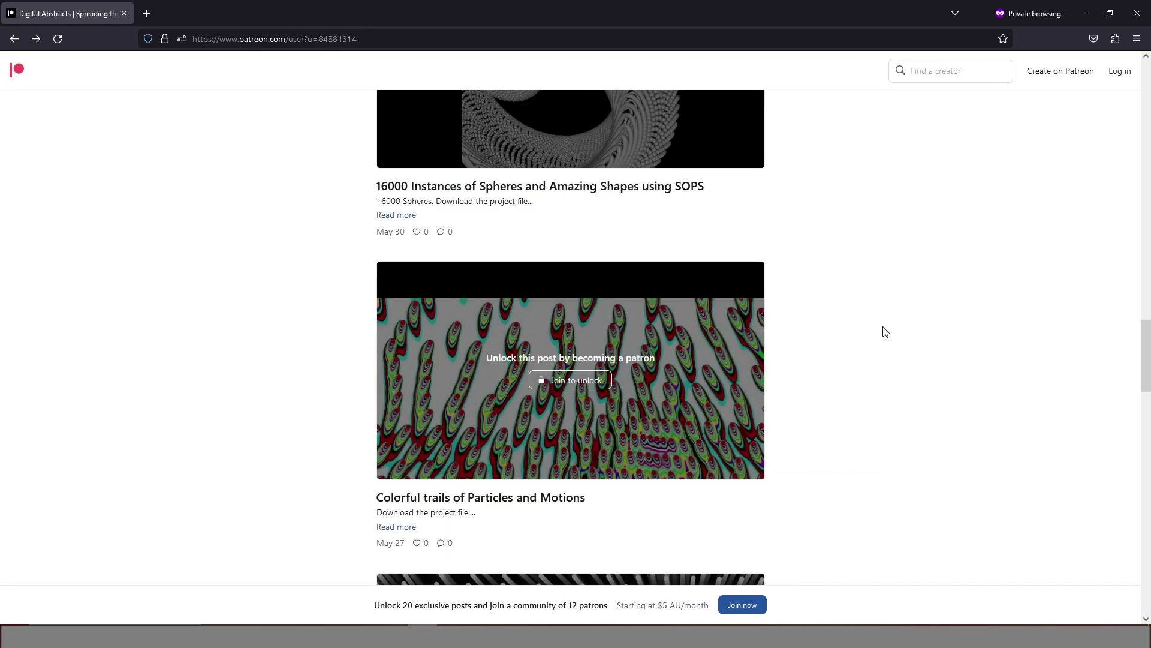
scroll(884, 332, down, 3)
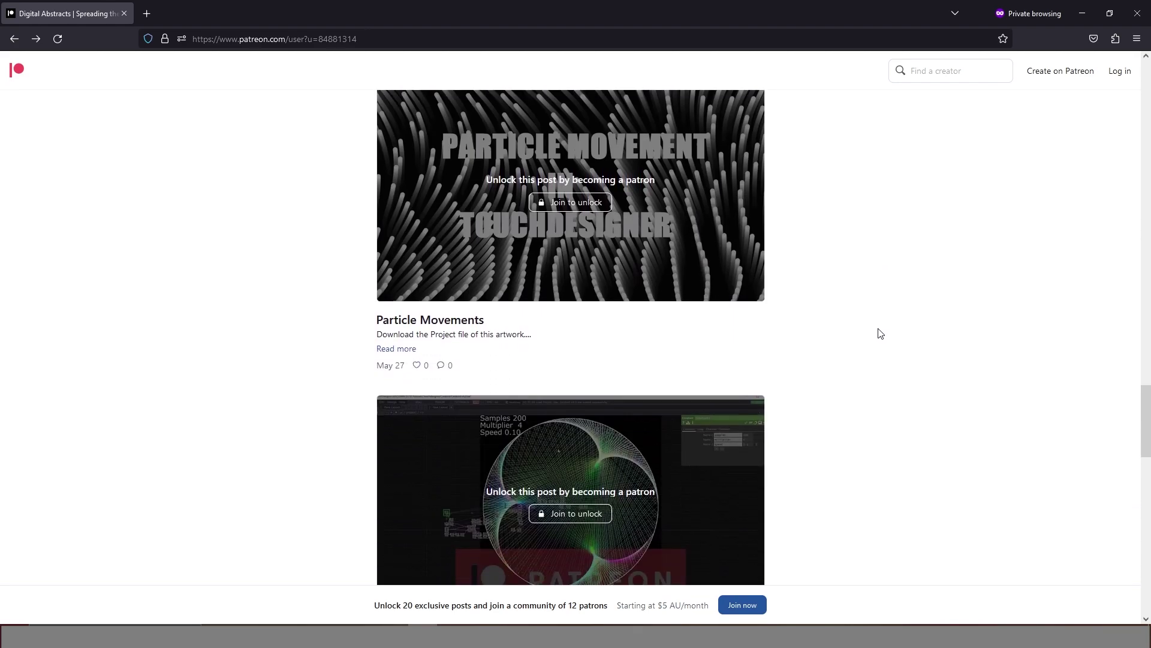
scroll(881, 334, down, 3)
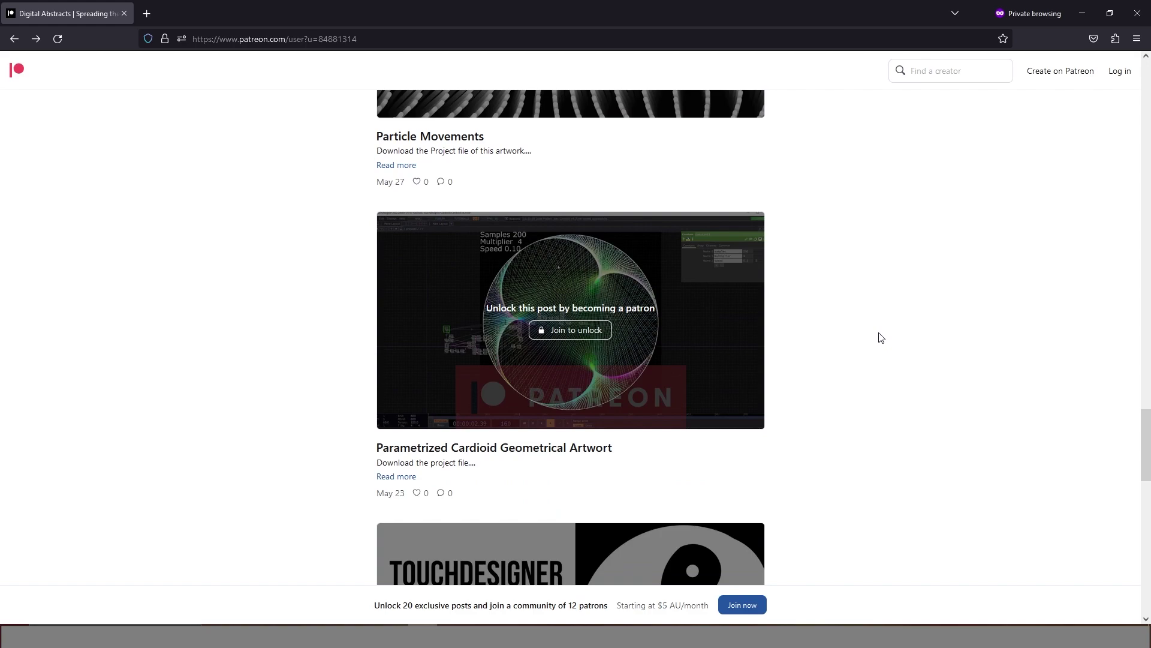
scroll(804, 303, down, 4)
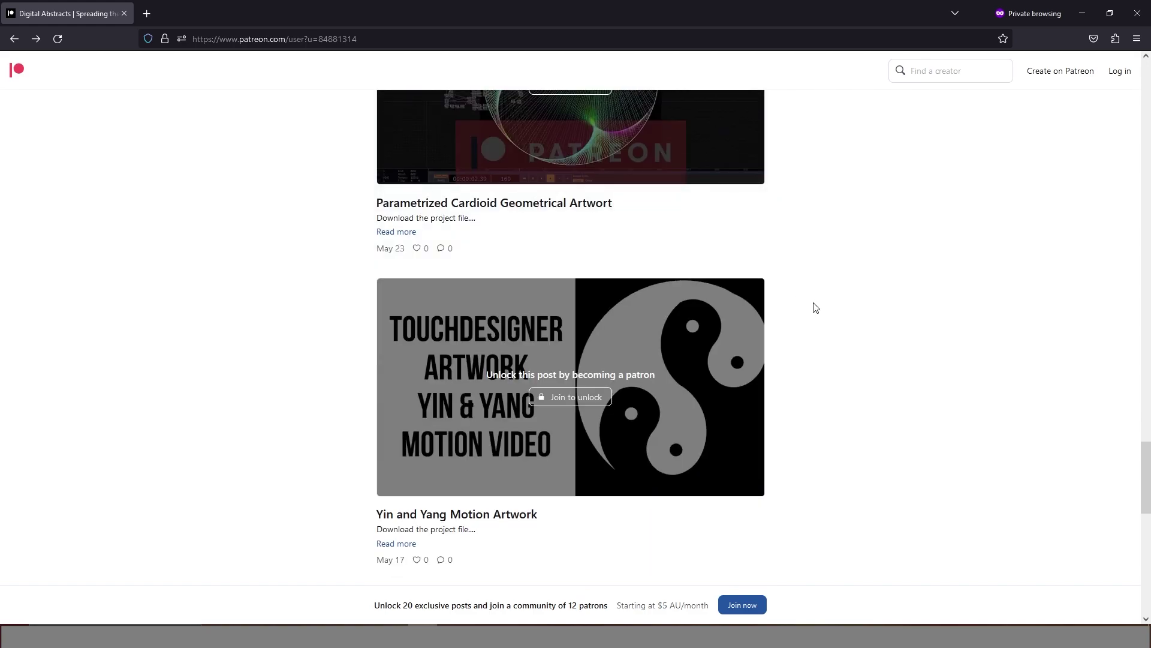
scroll(720, 317, down, 3)
scroll(750, 308, down, 1)
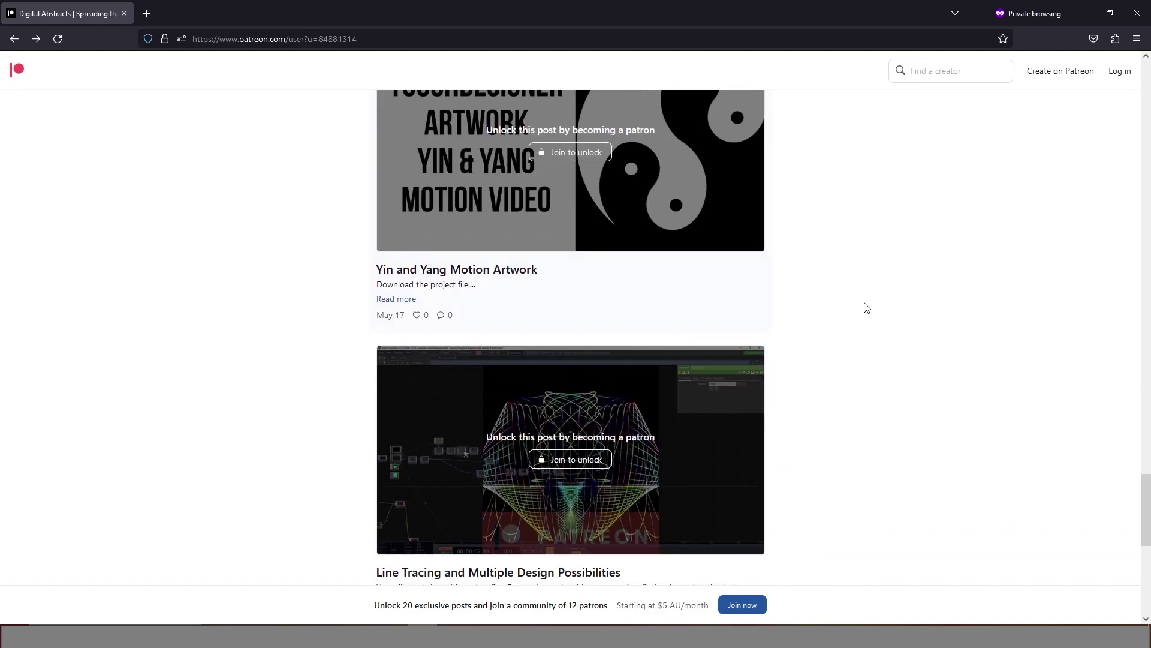
scroll(857, 303, up, 7)
scroll(854, 300, up, 20)
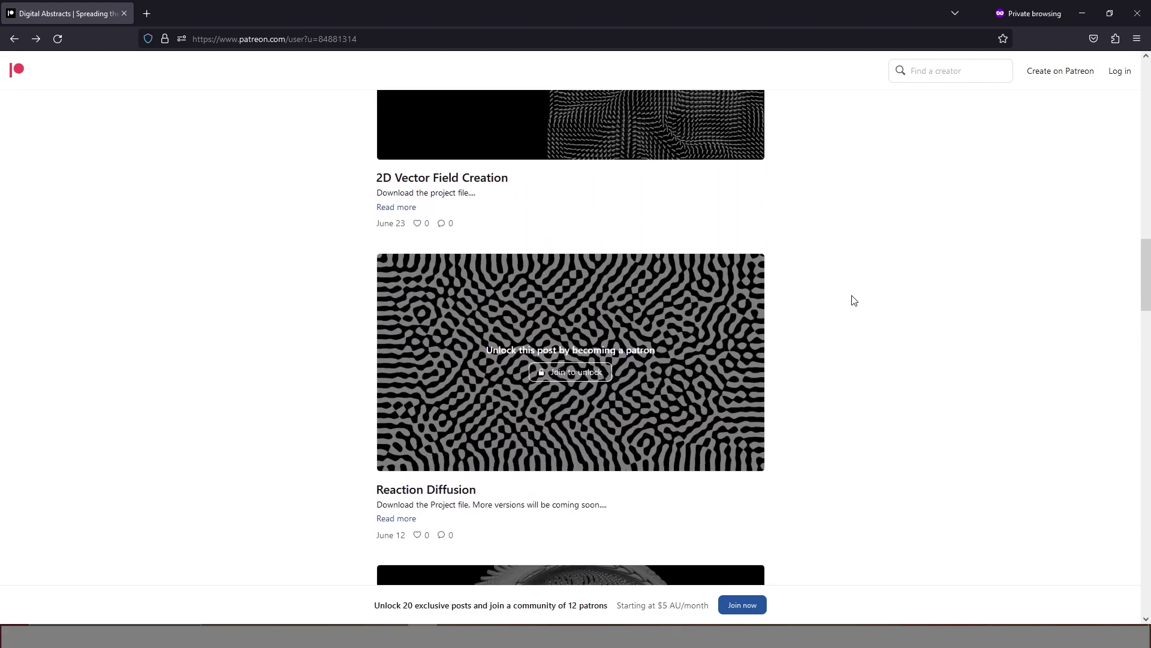
scroll(852, 291, up, 15)
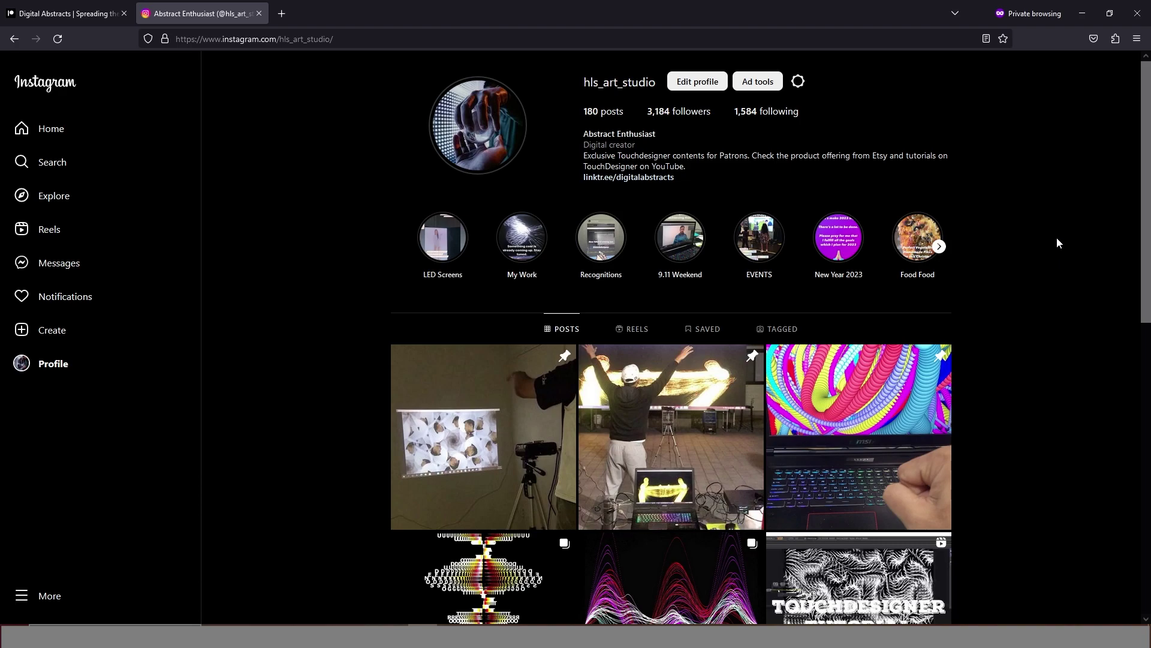
Look through the artwork posts on the creator's Instagram profile.
scroll(1047, 245, down, 6)
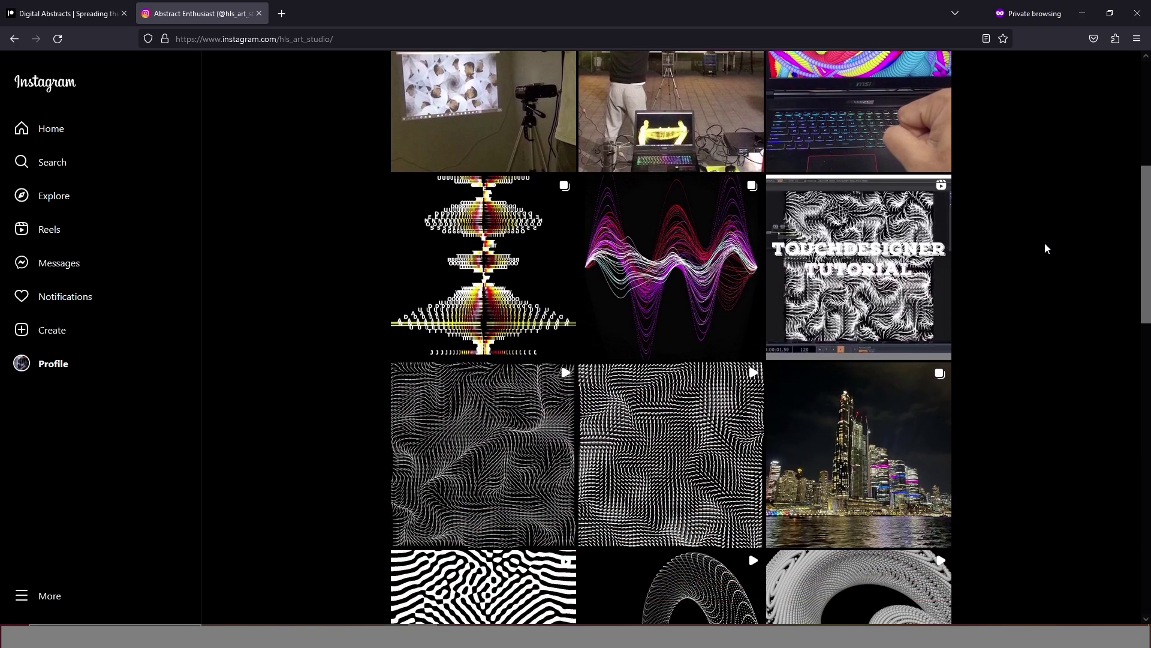
scroll(1044, 242, down, 2)
scroll(1042, 242, up, 7)
scroll(1040, 239, up, 1)
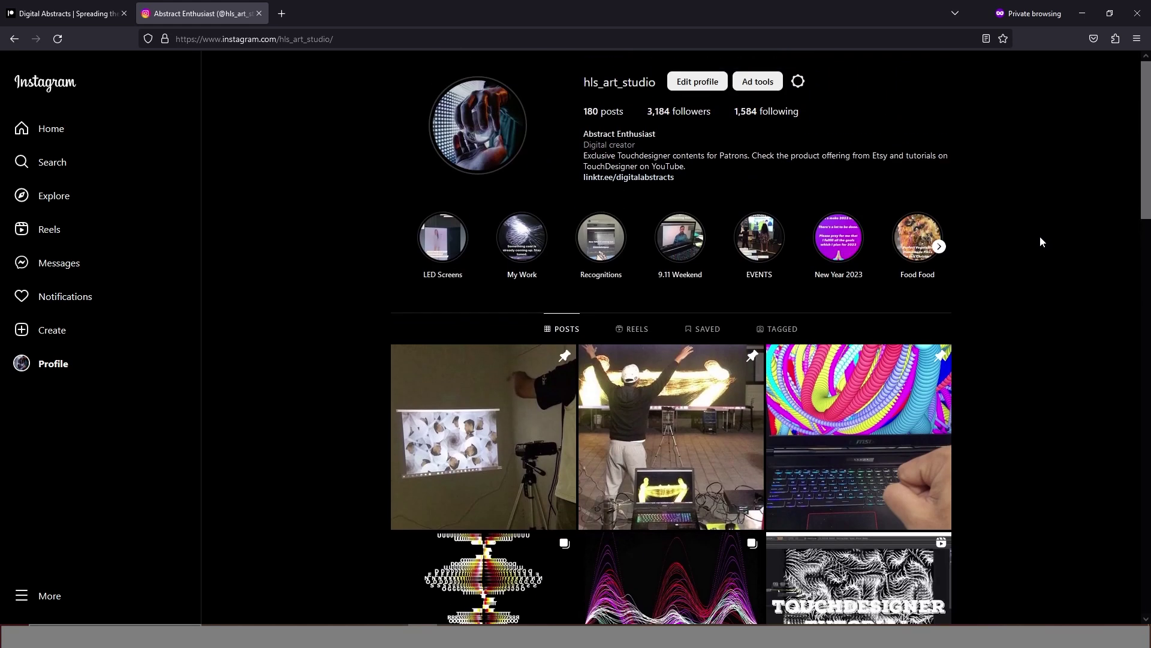
scroll(1040, 239, down, 4)
scroll(971, 213, up, 5)
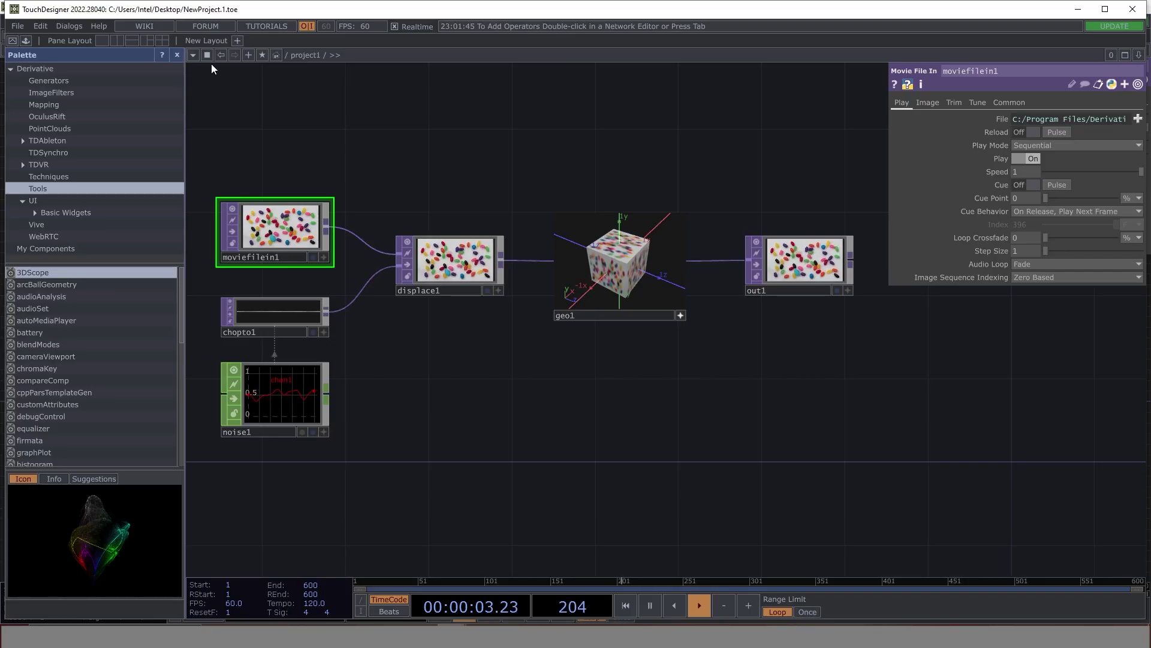
Maximize the new TouchDesigner project window and delete all the default operators from the network.
double_click(236, 10)
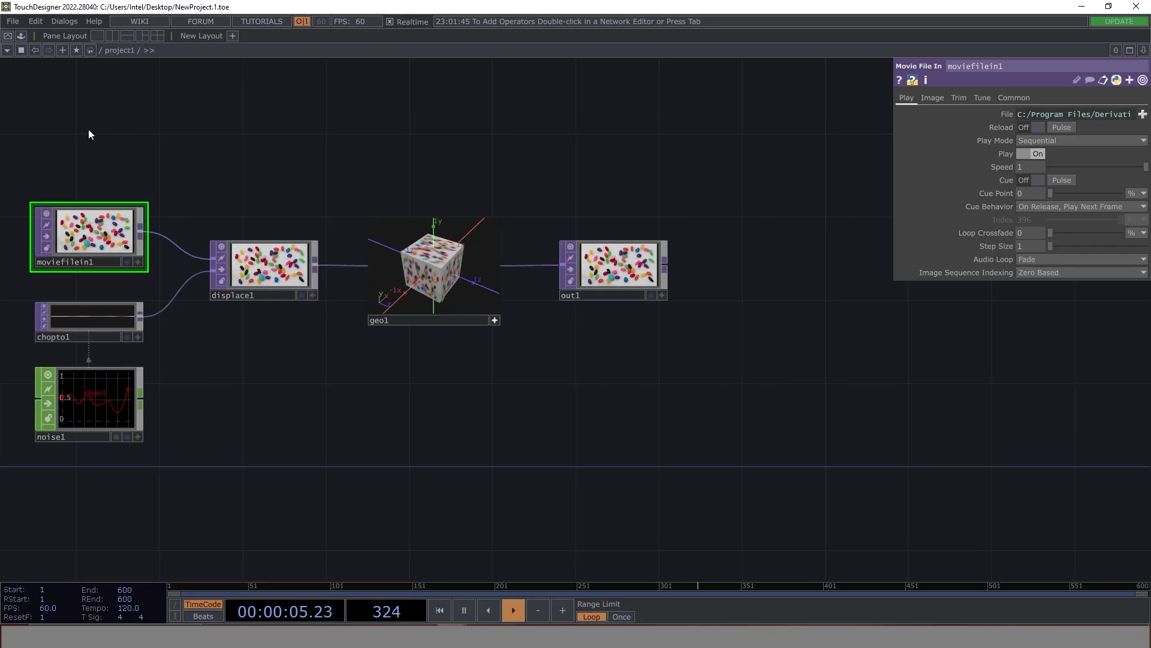
drag(96, 136, 687, 492)
key(Delete)
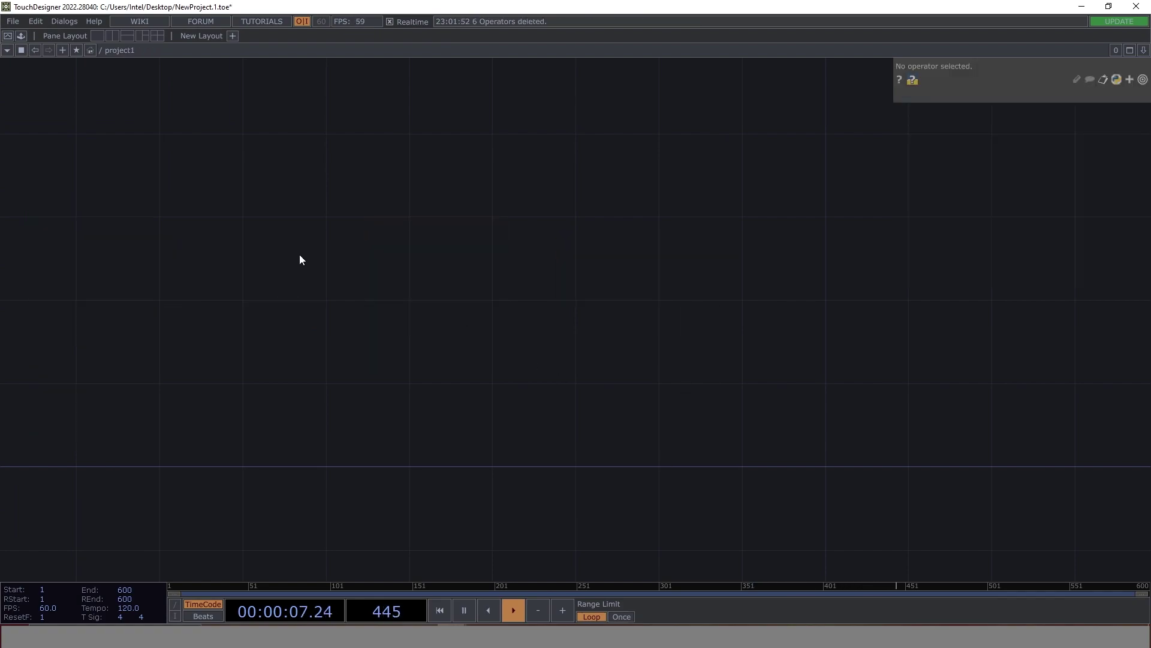
Add a Constant CHOP to the empty network.
key(Tab)
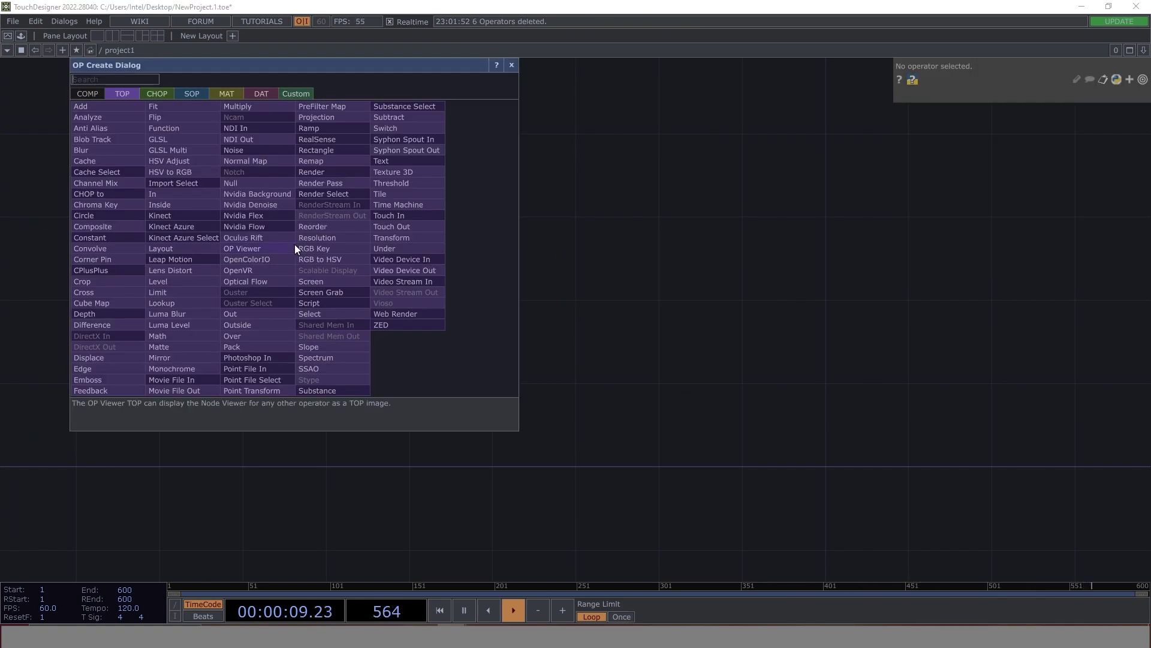
text(con)
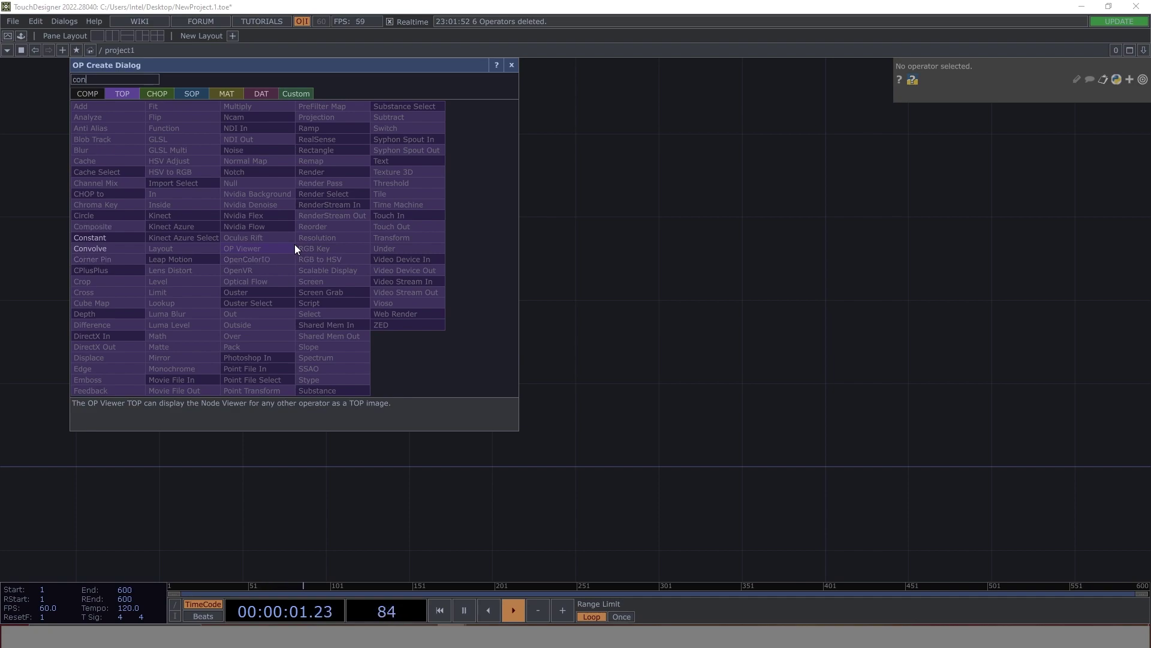
click(150, 91)
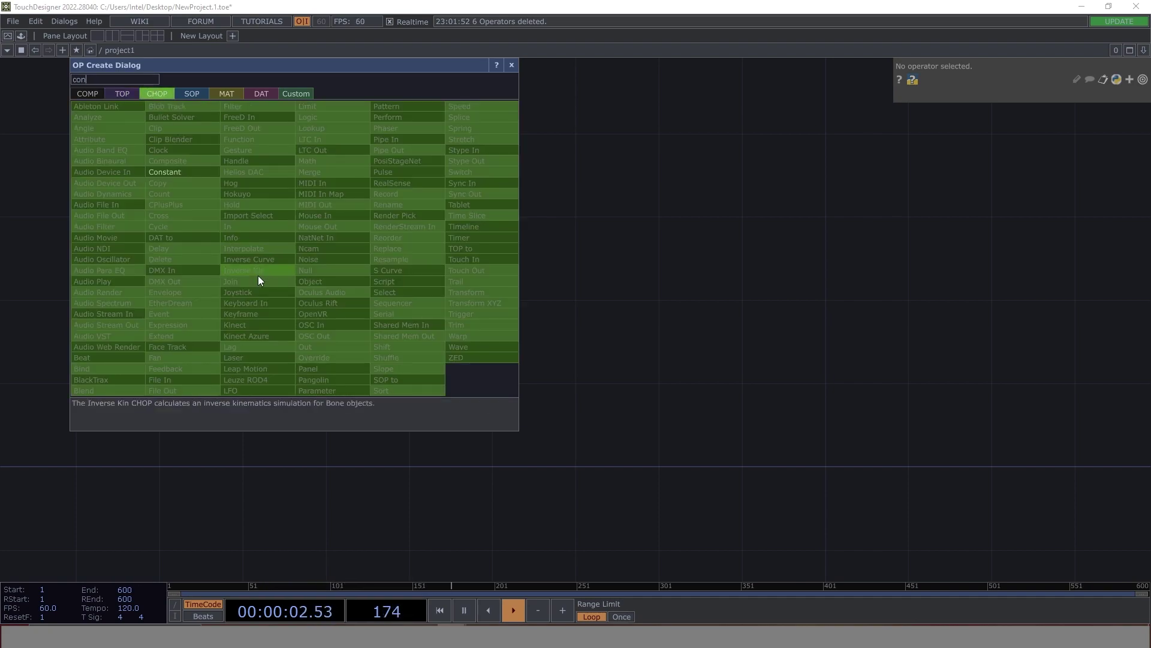
click(195, 171)
click(296, 263)
Name the Constant CHOP's channel samples and set its value to 500.
click(1019, 114)
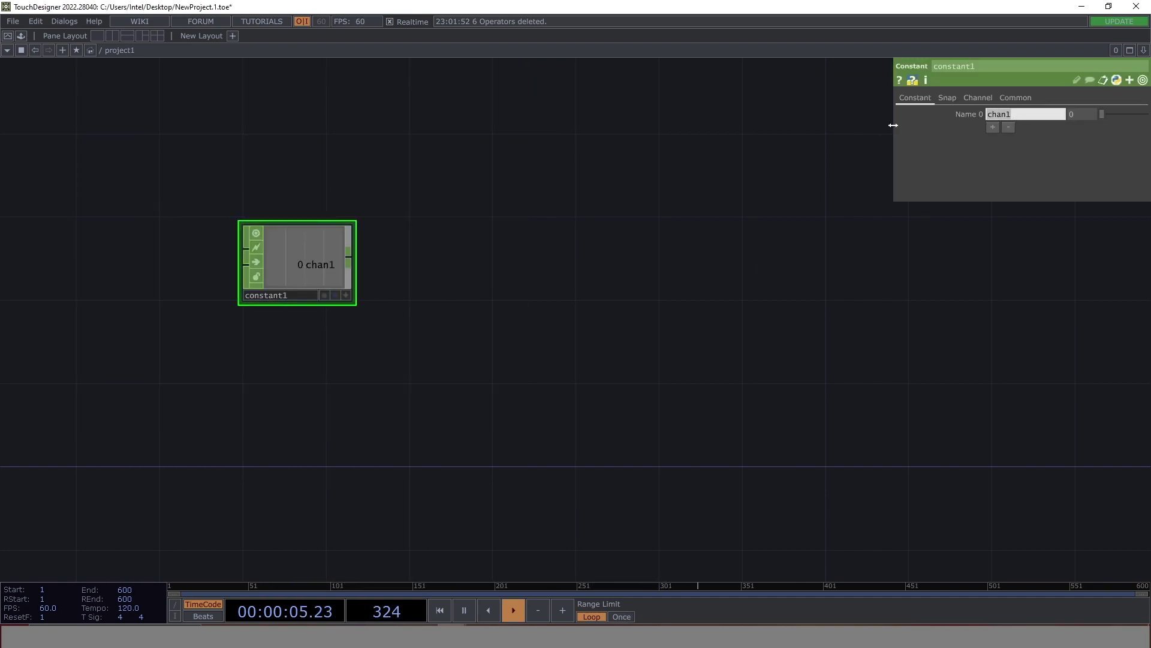
text(samples)
key(Tab)
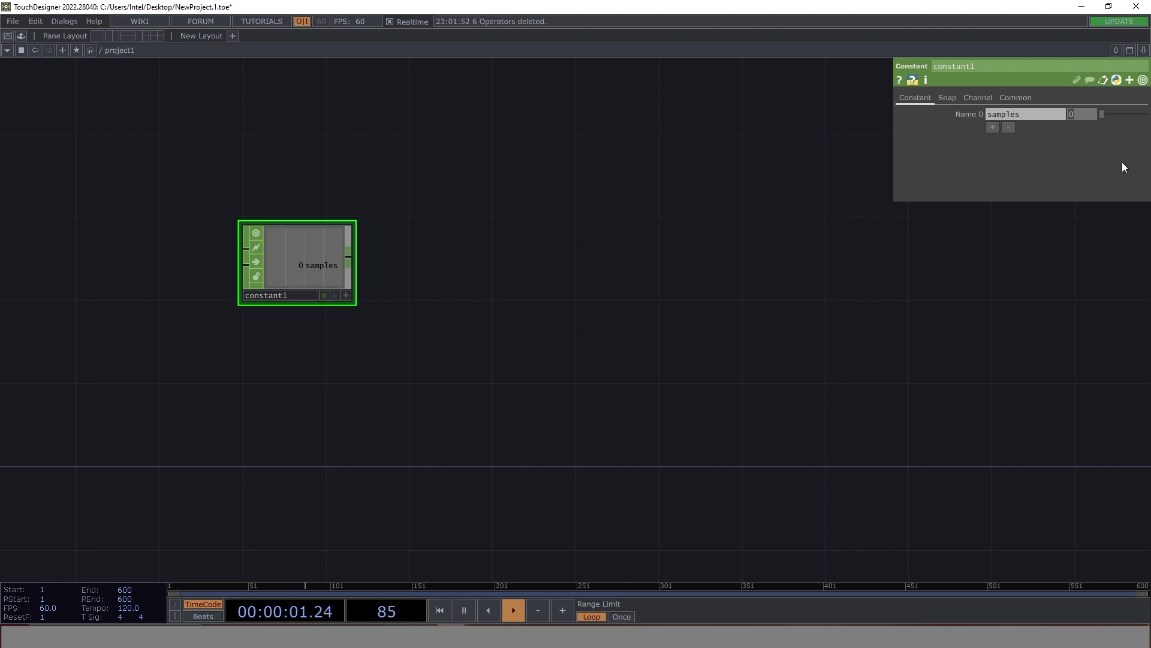
key(Num_Lock)
text(500)
key(Return)
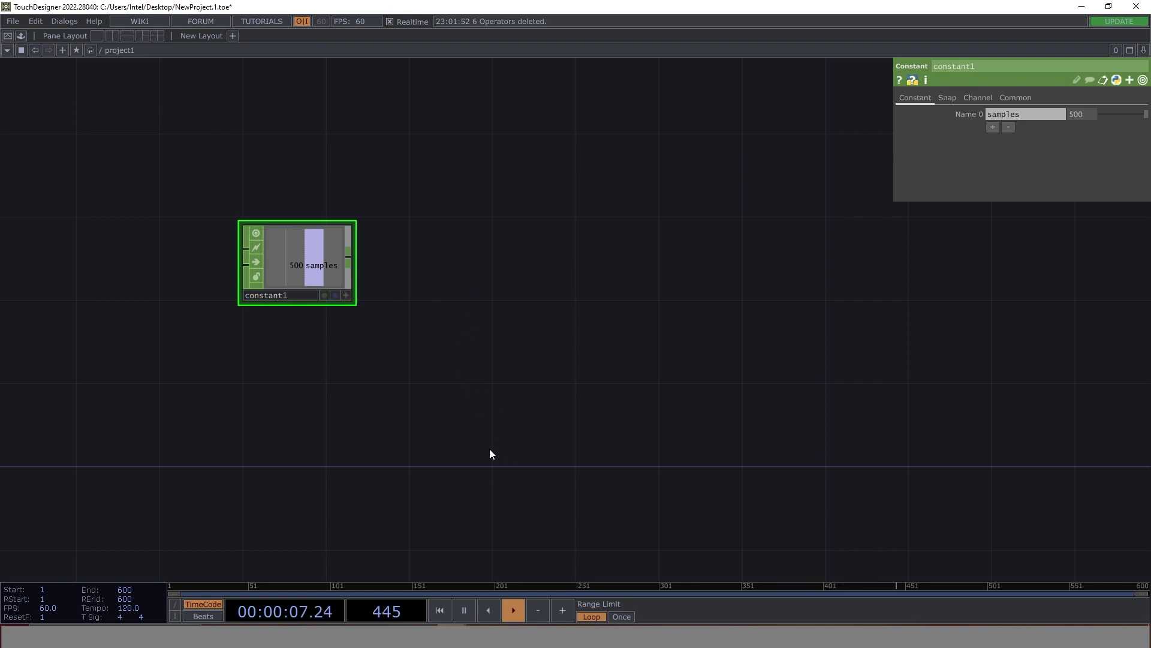
mouse_move(477, 606)
click(427, 569)
drag(442, 275, 438, 346)
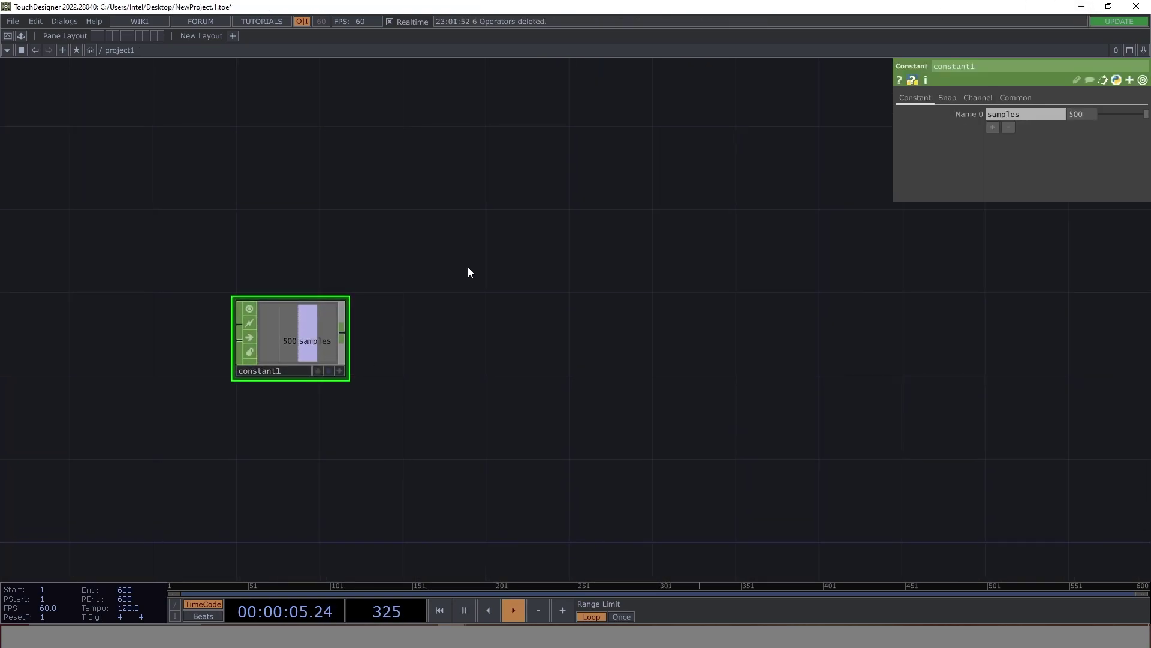
key(Tab)
text(n)
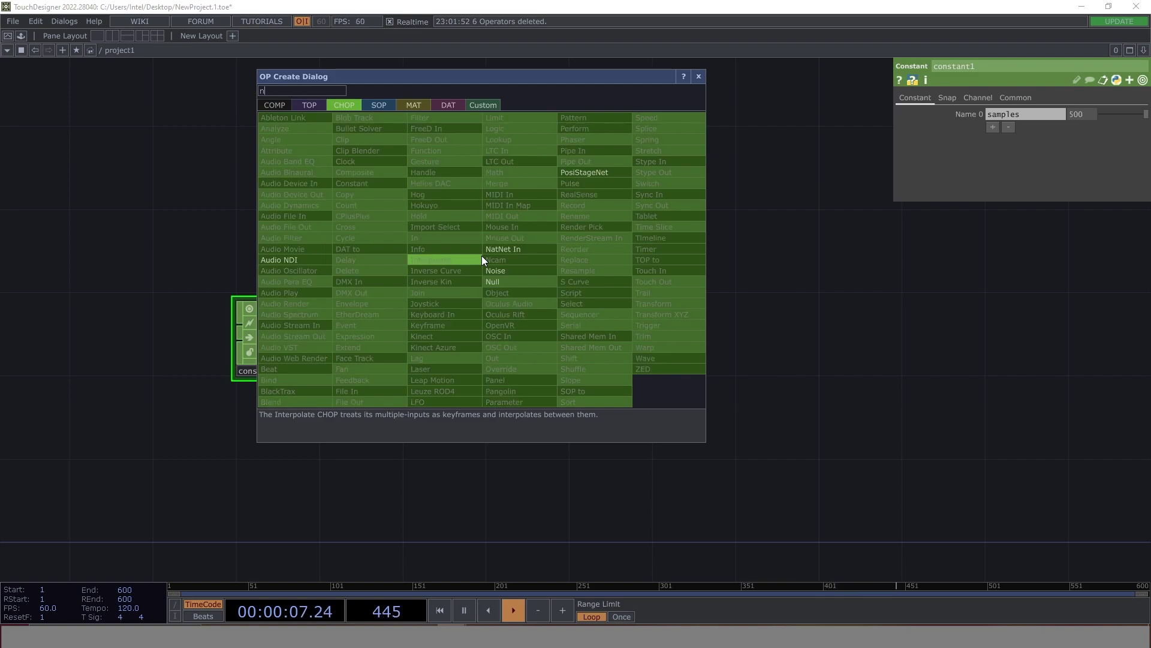
key(Escape)
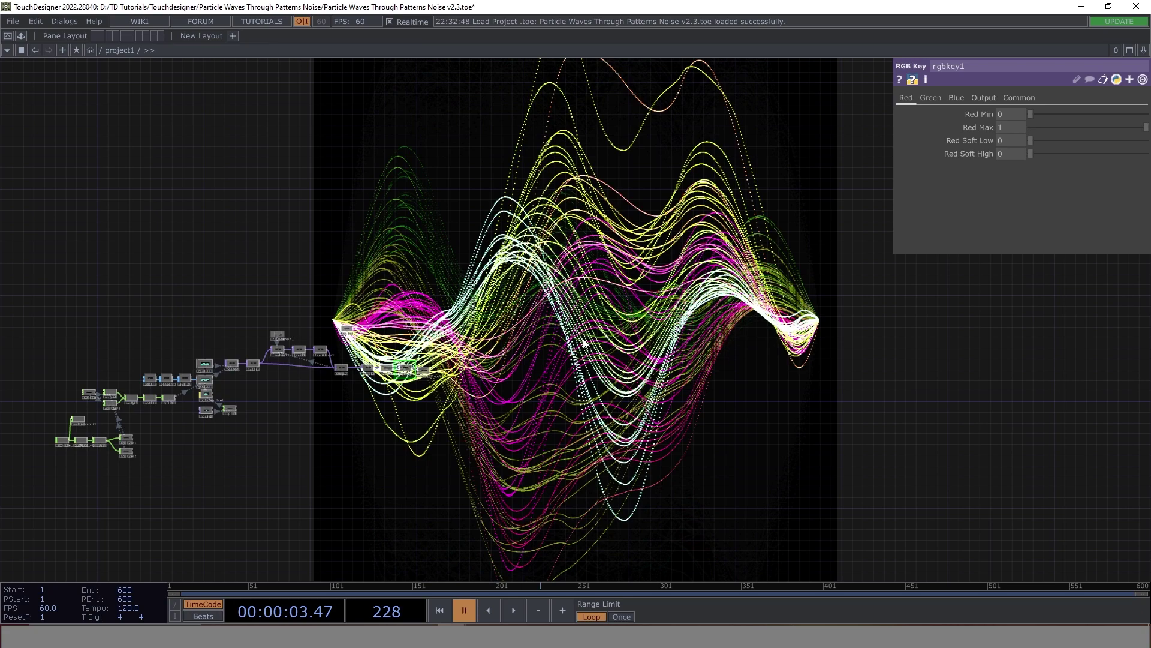
Play the finished particle waves project to examine the line motion, and pause its timeline.
click(513, 610)
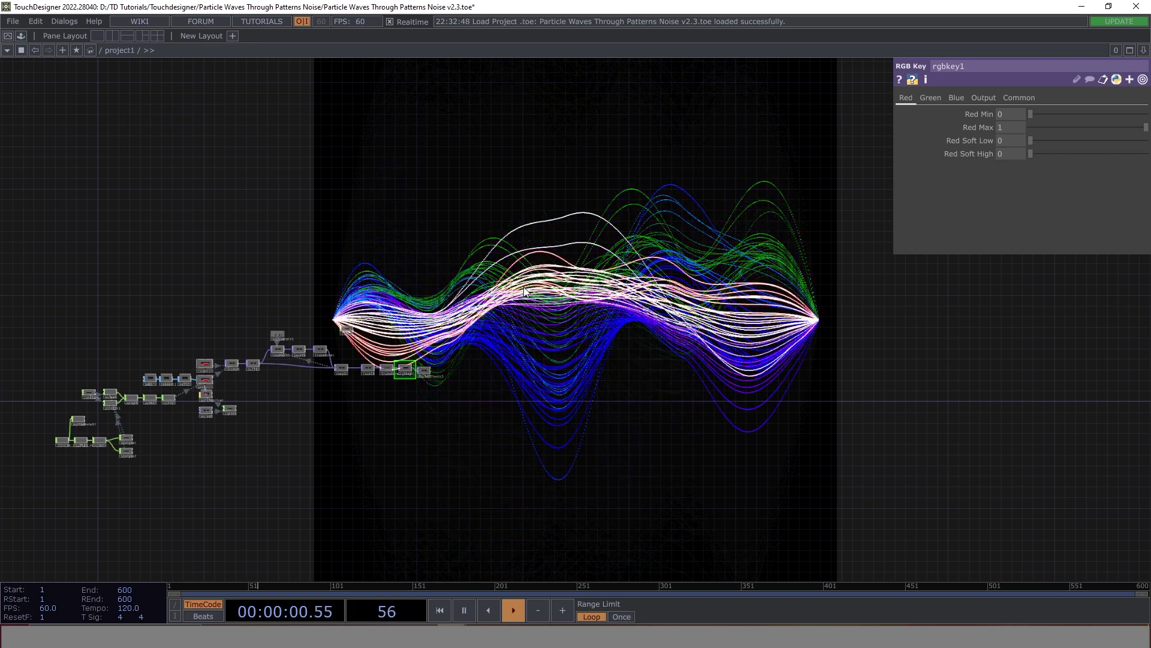
click(464, 609)
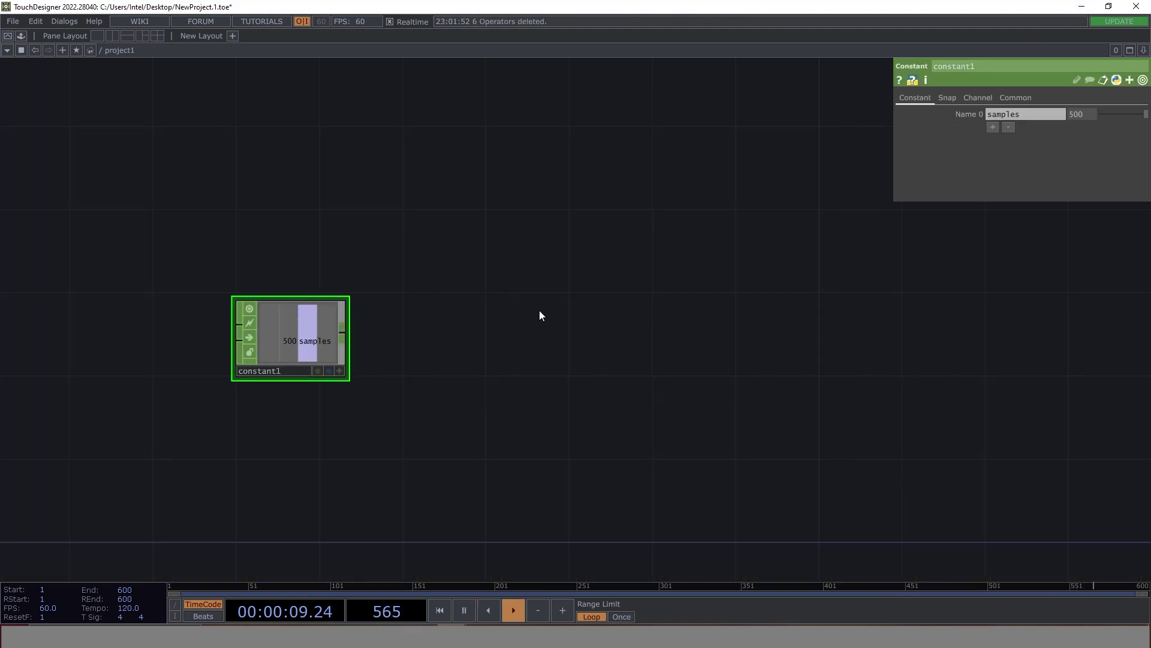
Add a Noise CHOP to the new project's network, above and to the right of the Constant CHOP.
double_click(497, 278)
text(no)
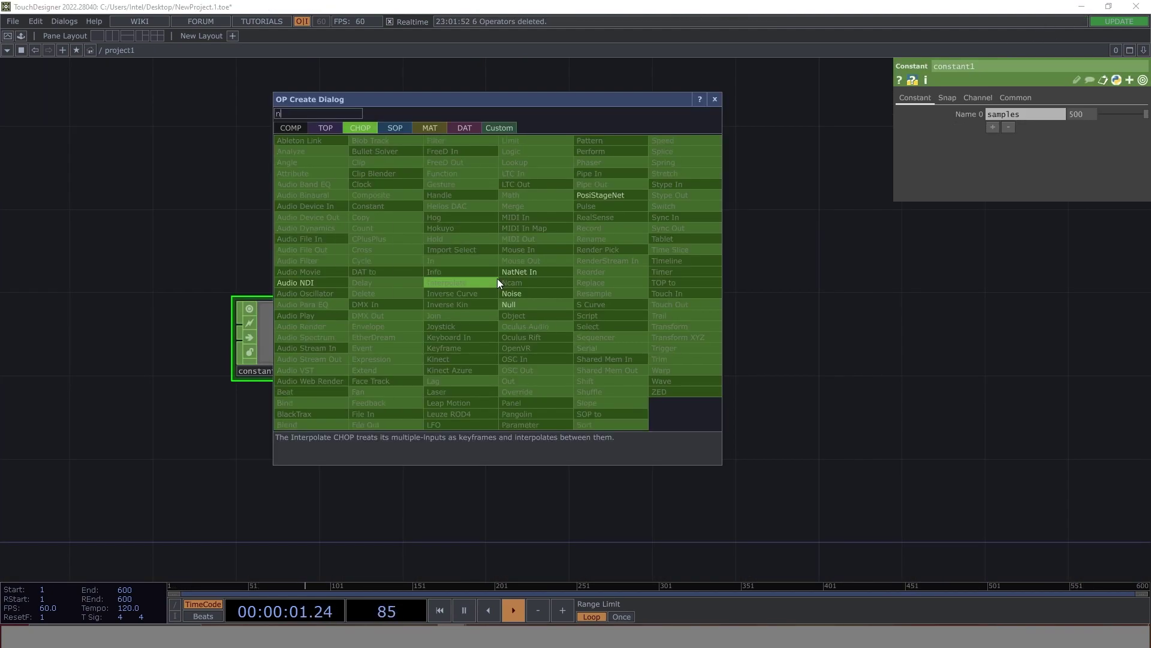
click(537, 294)
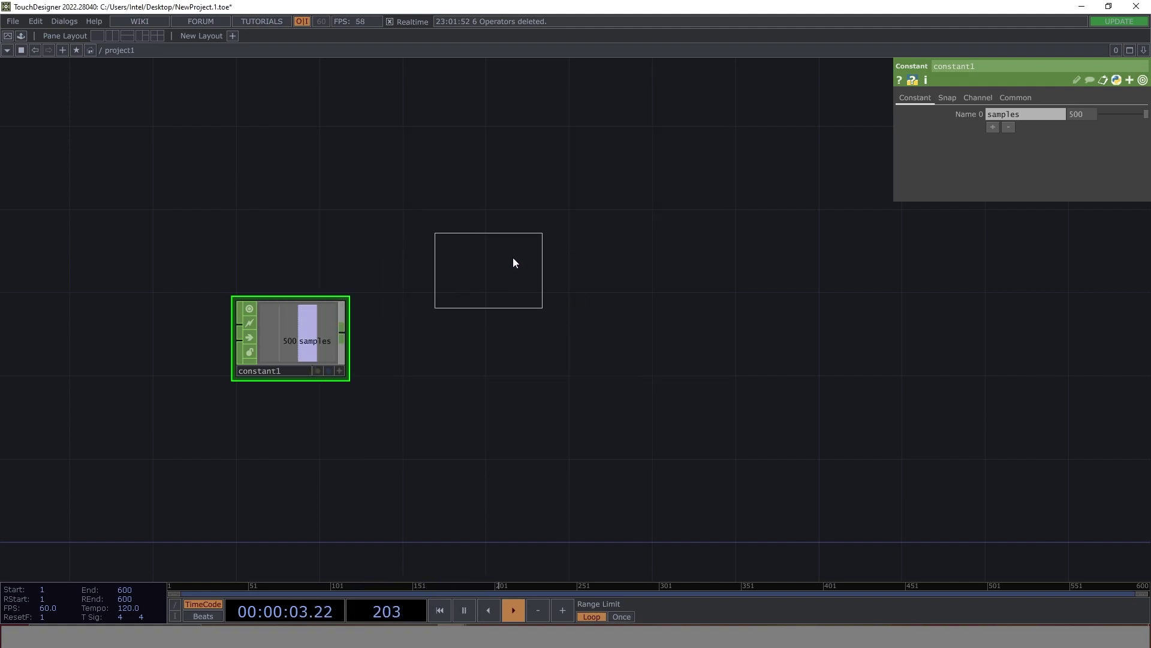
click(514, 258)
scroll(534, 259, up, 5)
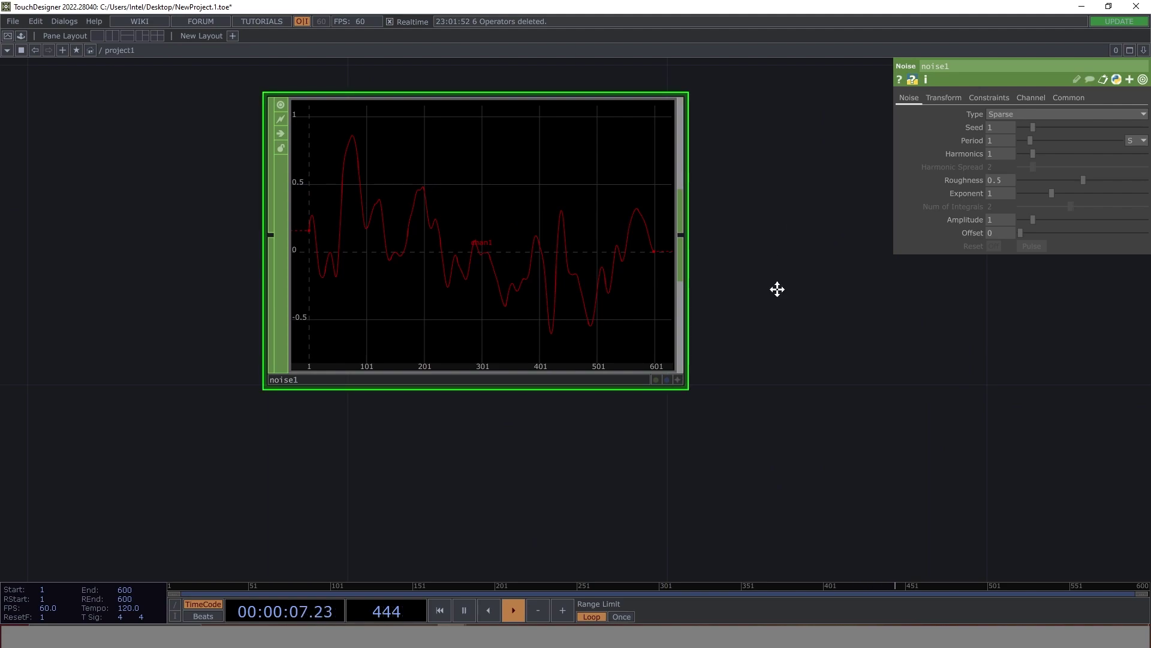
scroll(719, 270, down, 5)
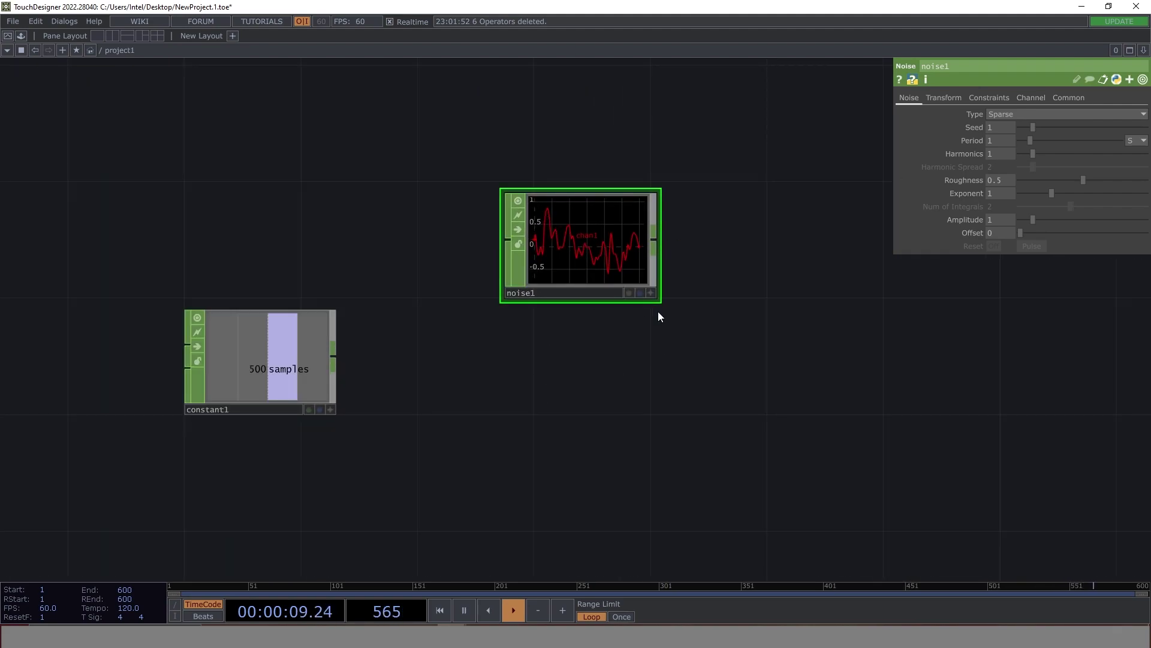
Examine the Noise CHOP's waveform and its channel and sample information.
scroll(658, 312, up, 5)
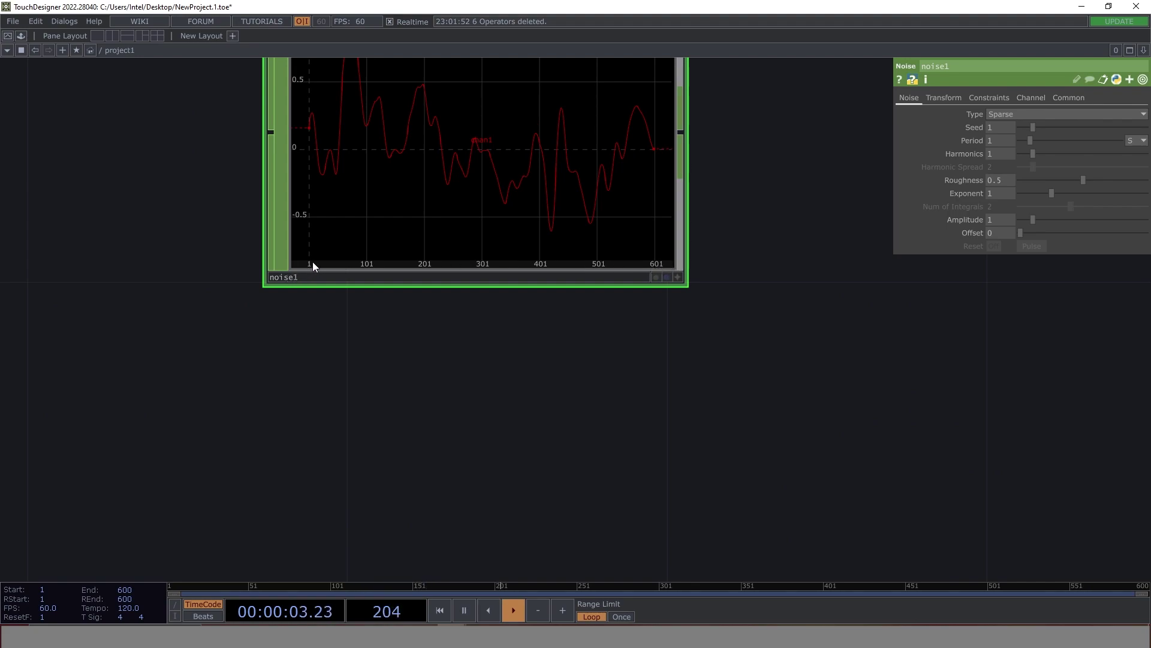
drag(728, 350, 700, 447)
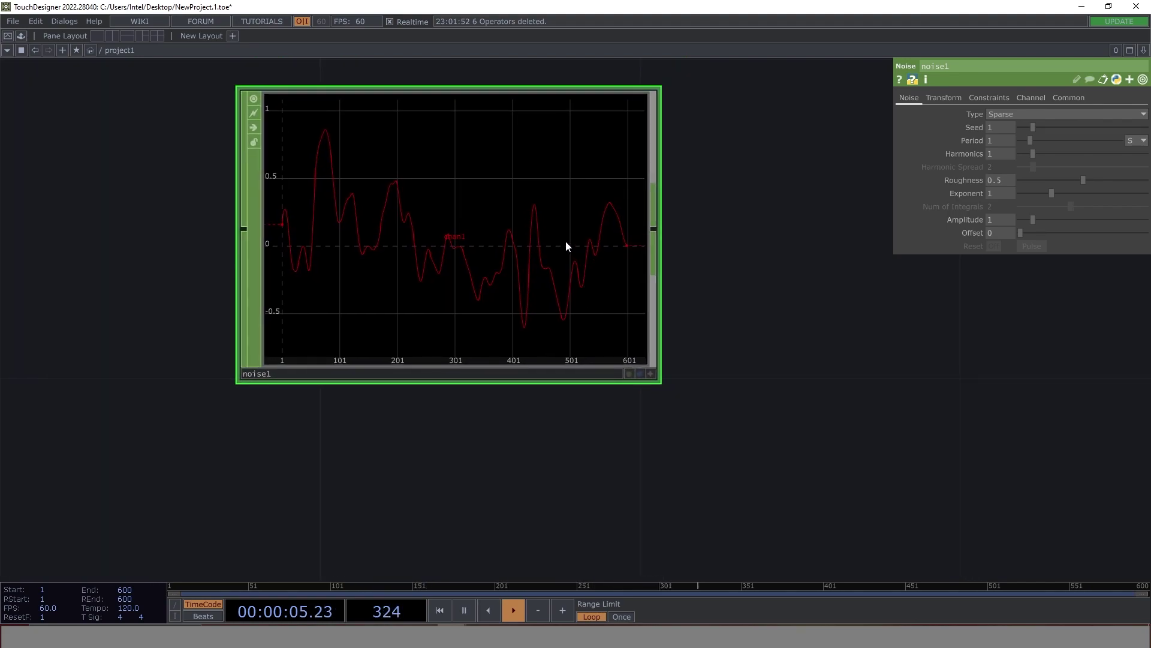
middle_drag(566, 242, 623, 262)
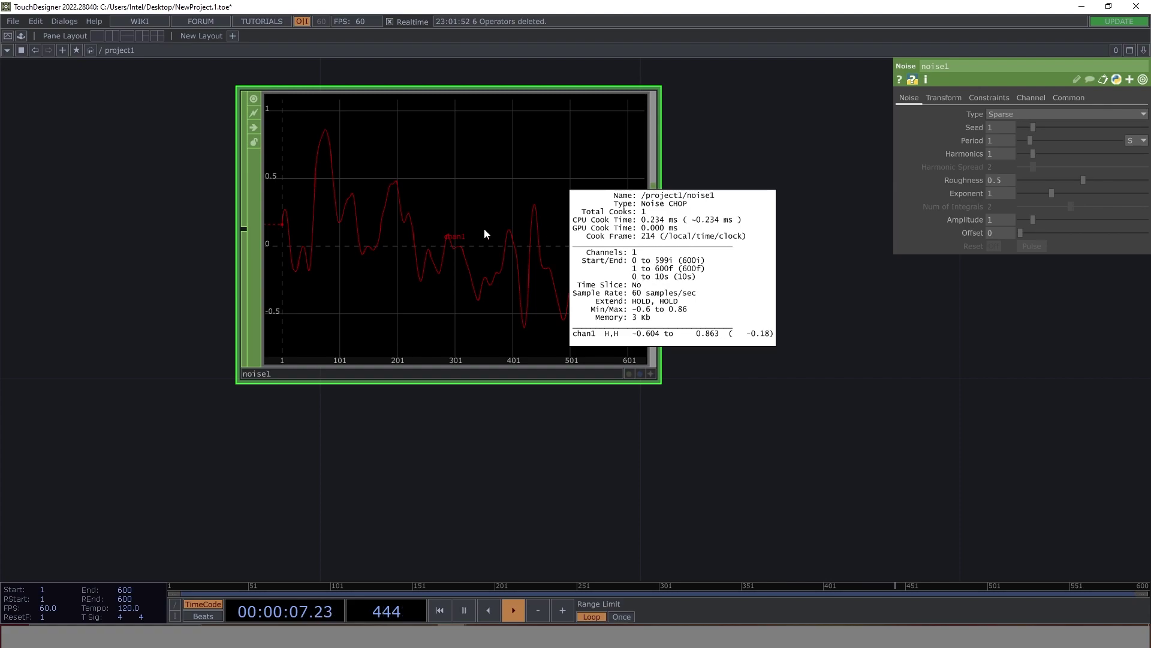
middle_drag(501, 238, 417, 244)
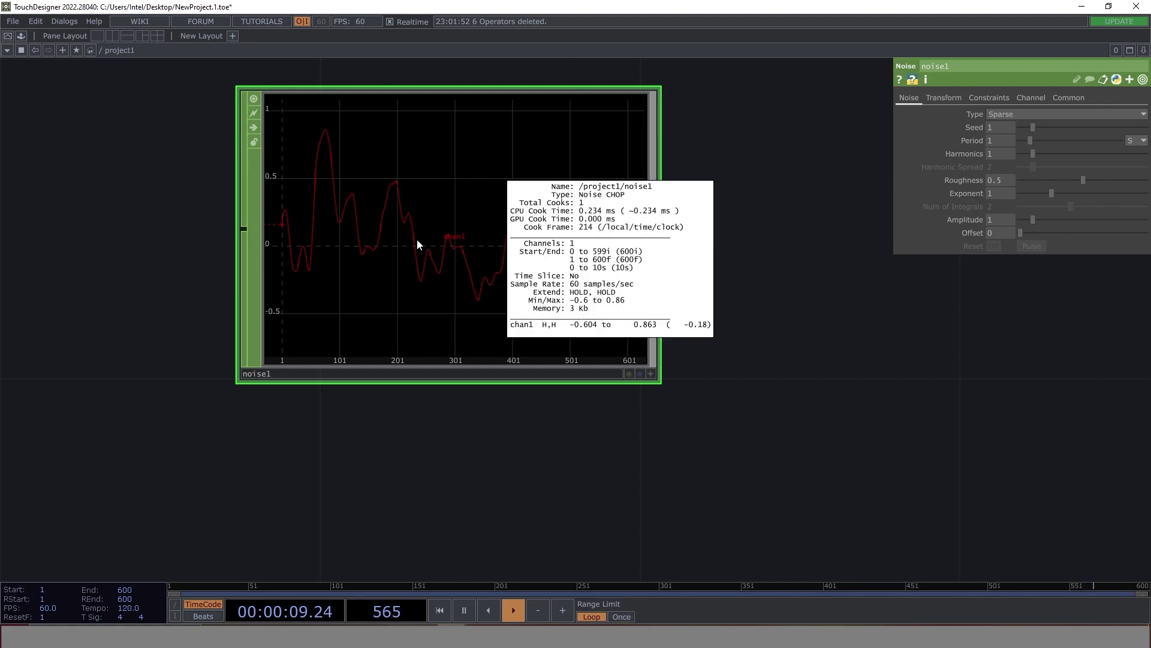
middle_drag(601, 260, 768, 291)
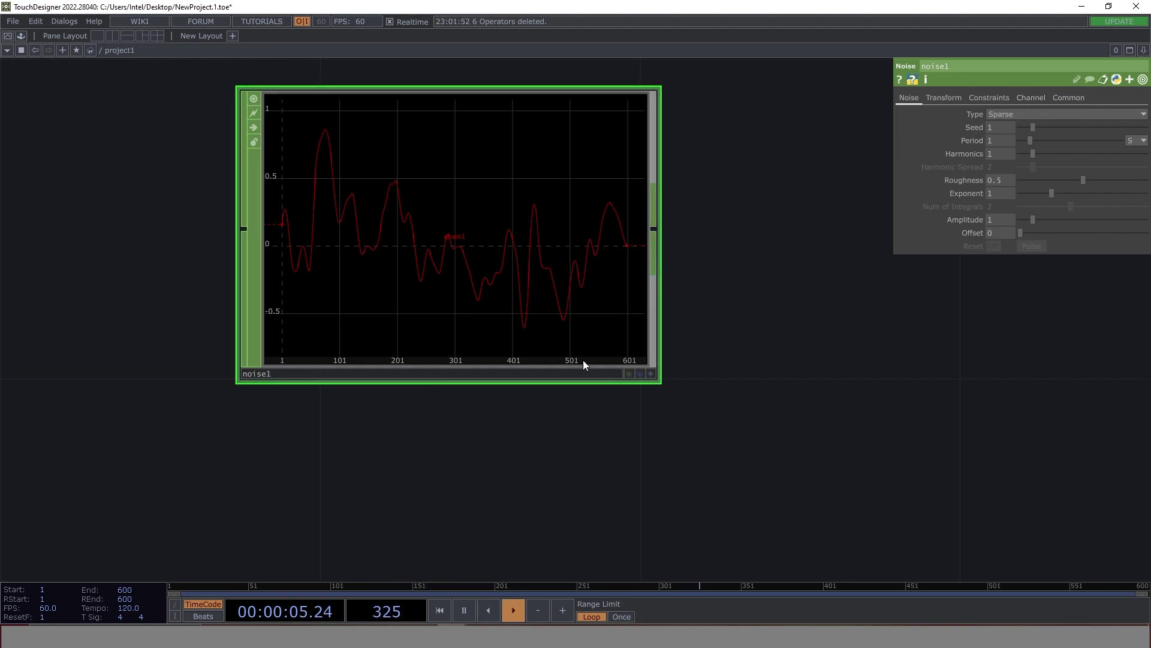
Set the units of the Noise CHOP's channel Start and End to Samples.
click(1036, 99)
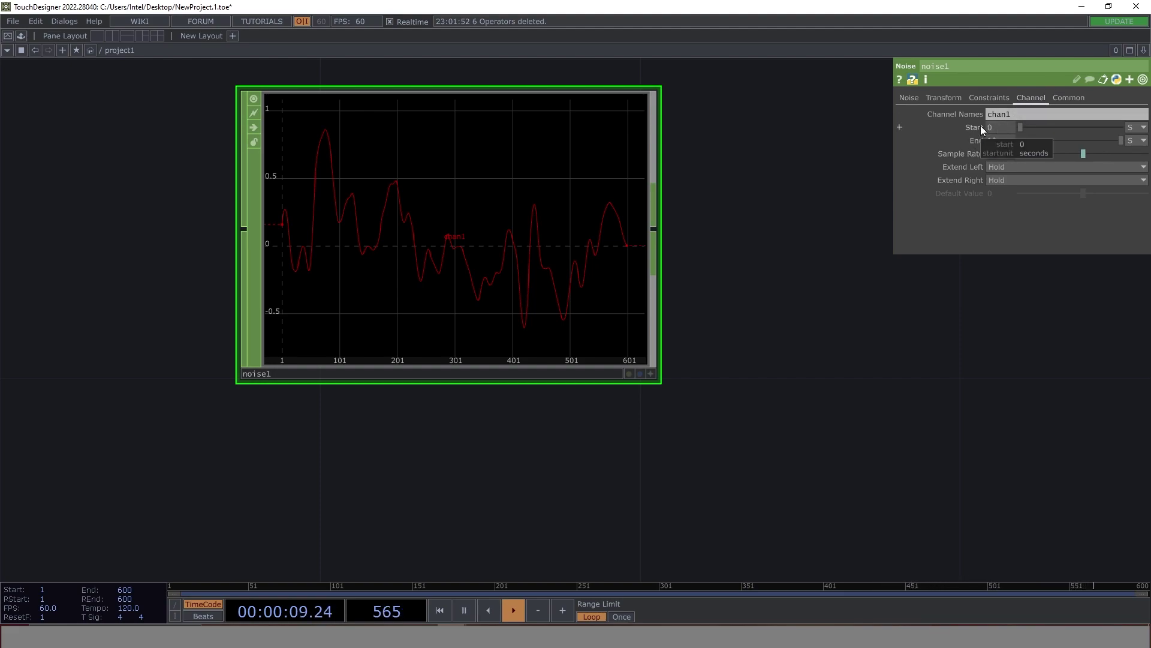
click(1141, 127)
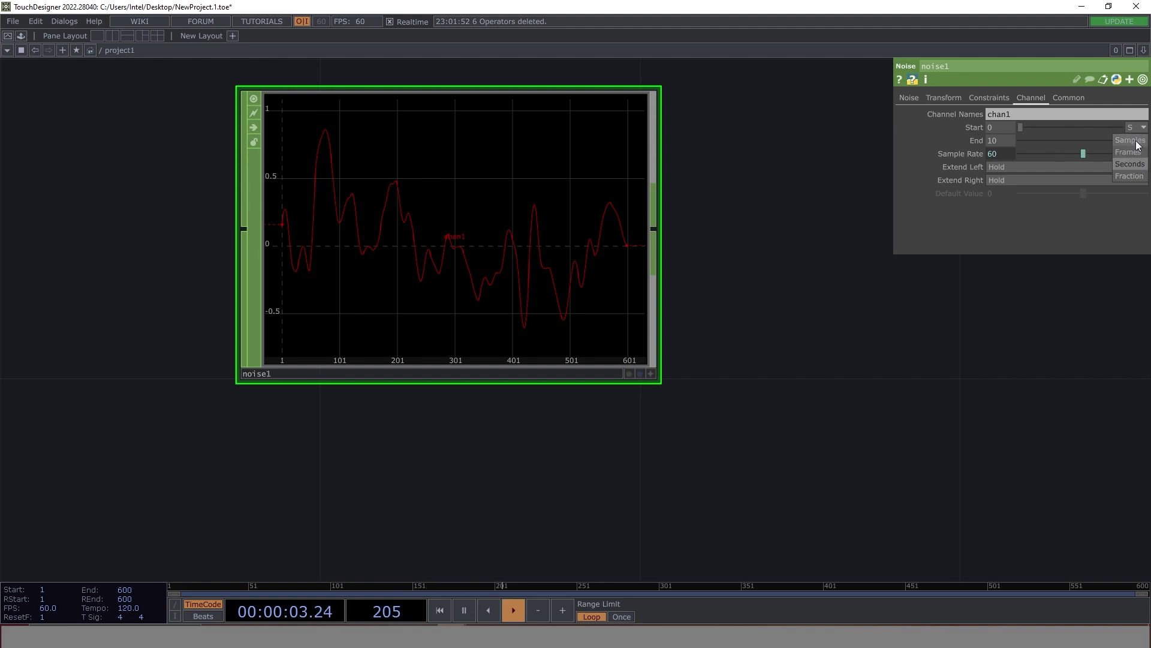
click(1131, 142)
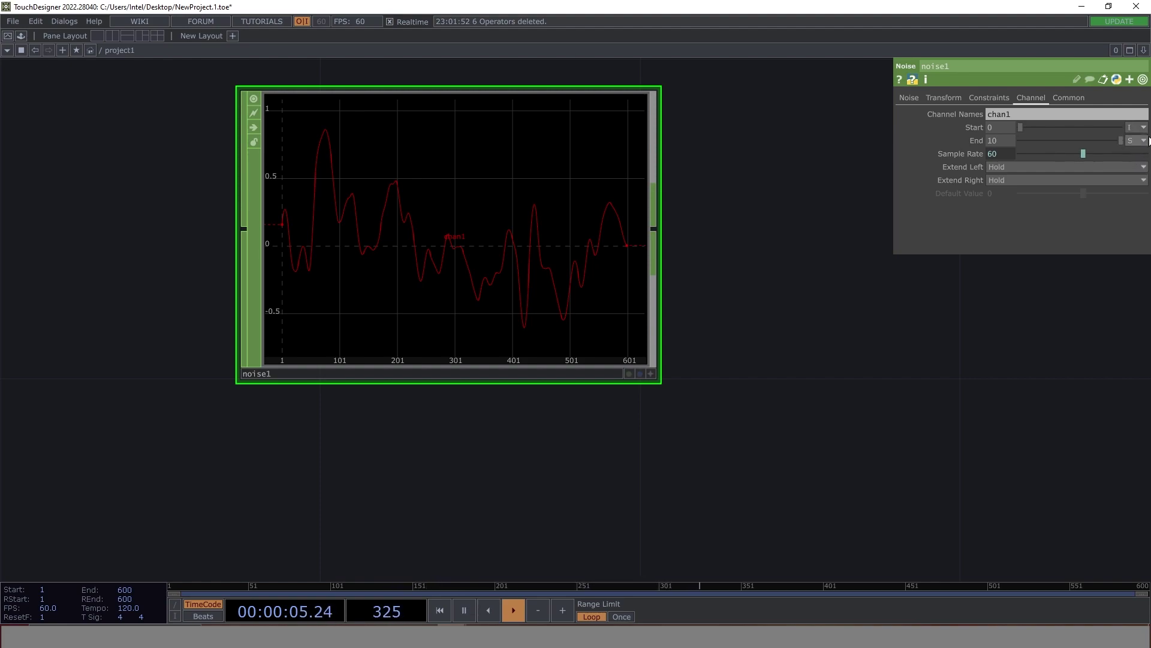
click(1143, 140)
click(1130, 153)
Drive the Noise CHOP's End with a CHOP reference to the Constant's samples channel minus 1: op('constant1')['samples'] -1.
scroll(711, 310, down, 5)
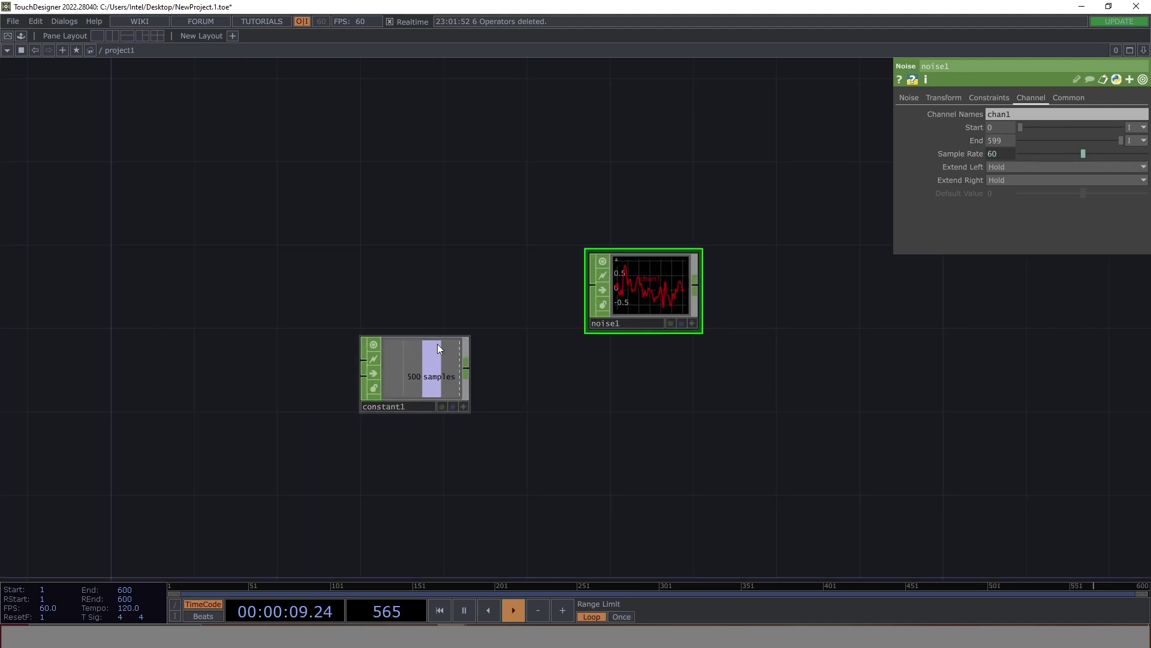
click(976, 142)
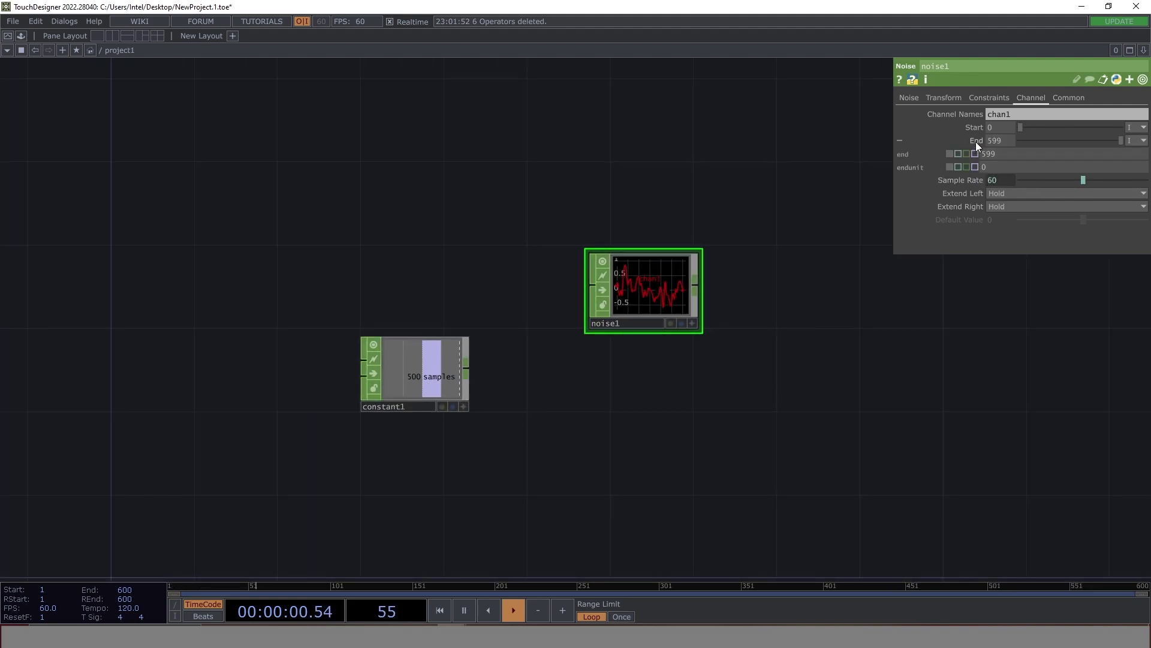
click(463, 406)
drag(463, 408, 1007, 156)
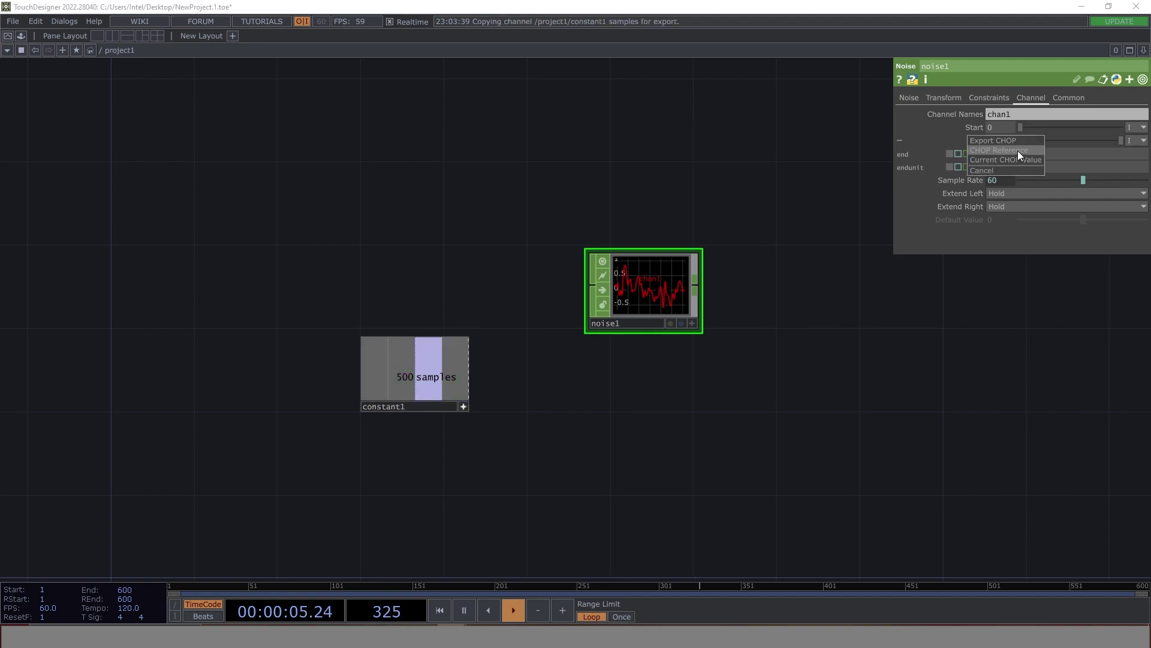
click(1017, 149)
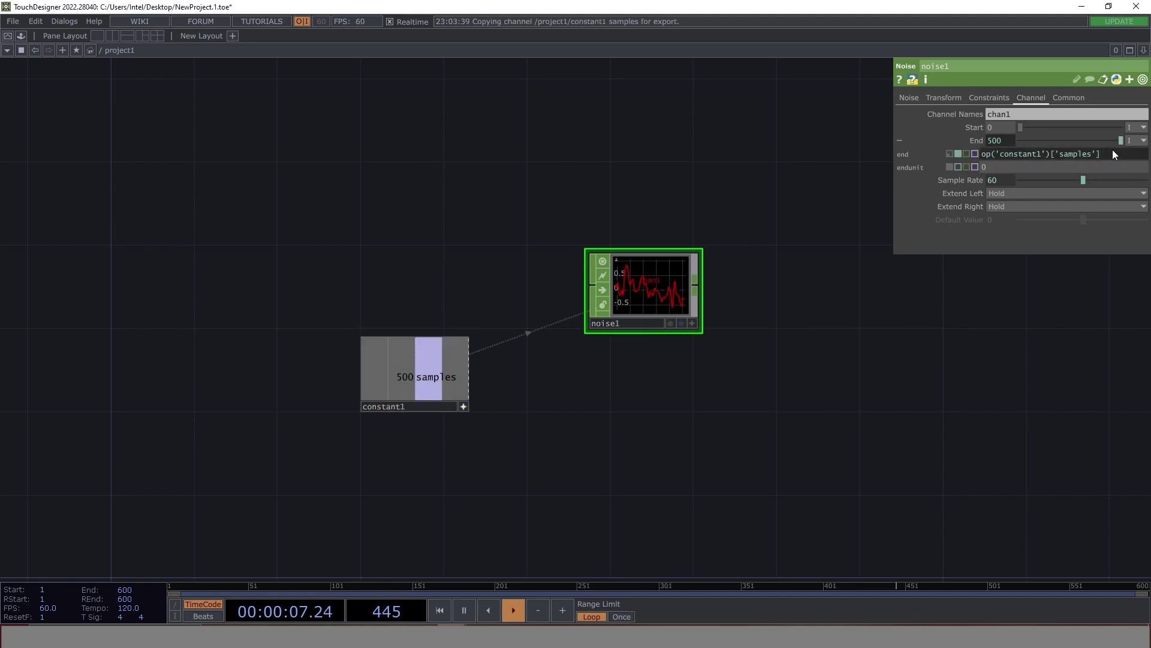
text(-1)
key(Return)
Check the Noise CHOP's sample range in its operator information.
scroll(776, 291, up, 3)
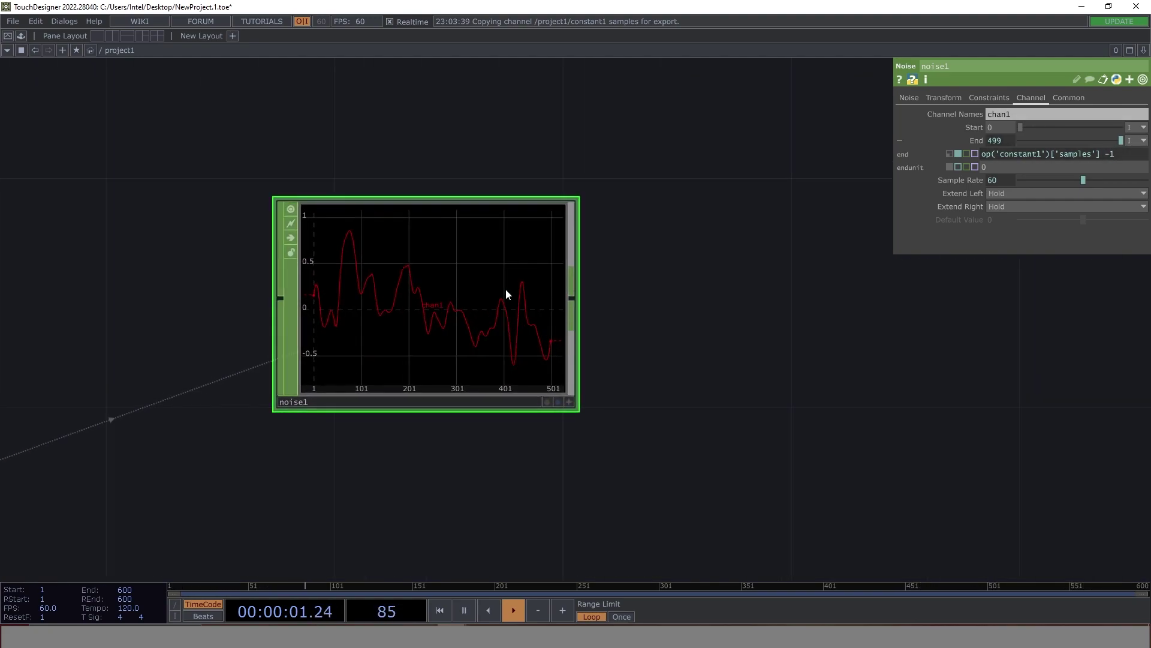
middle_click(479, 309)
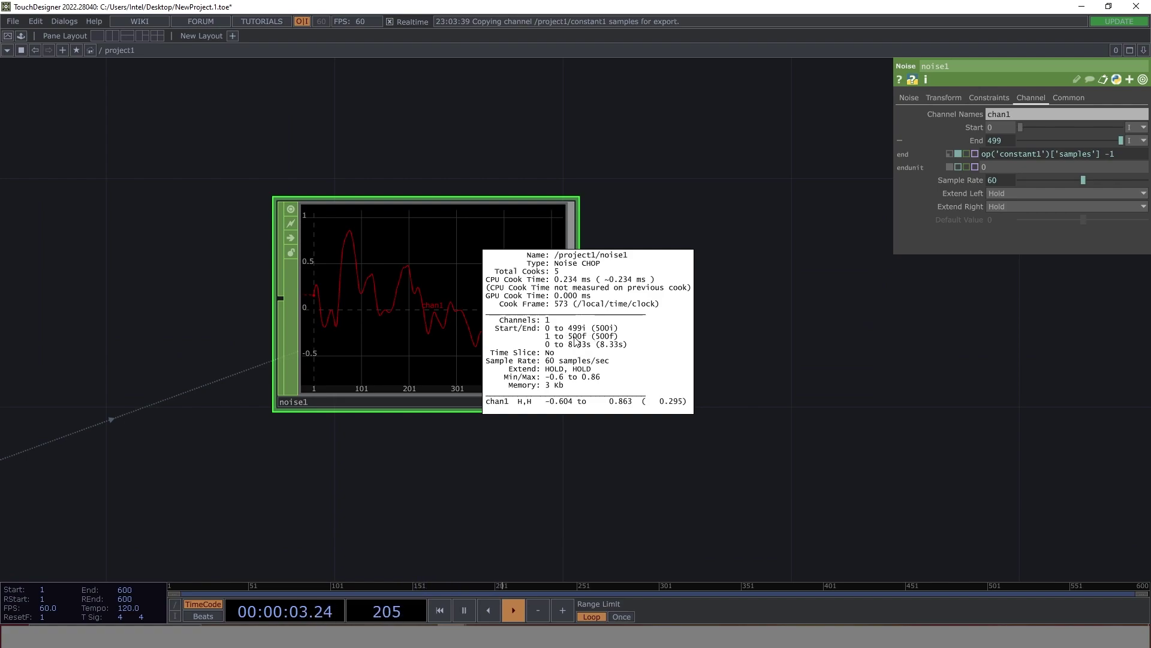
drag(632, 377, 643, 318)
scroll(644, 319, down, 4)
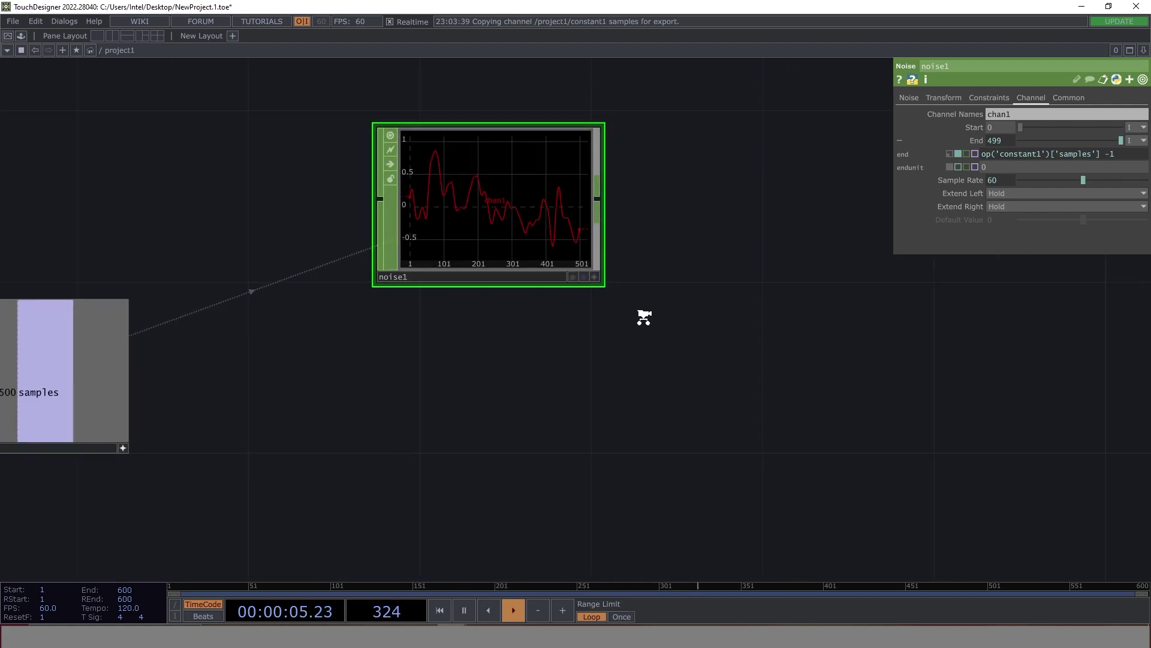
double_click(522, 388)
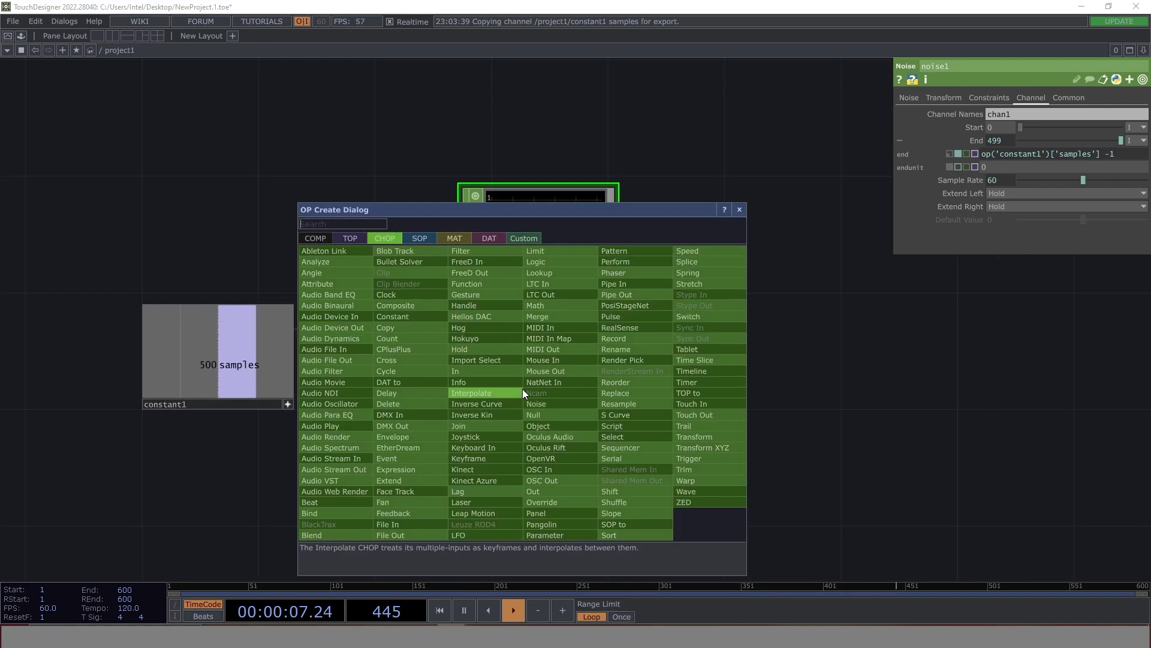
click(743, 210)
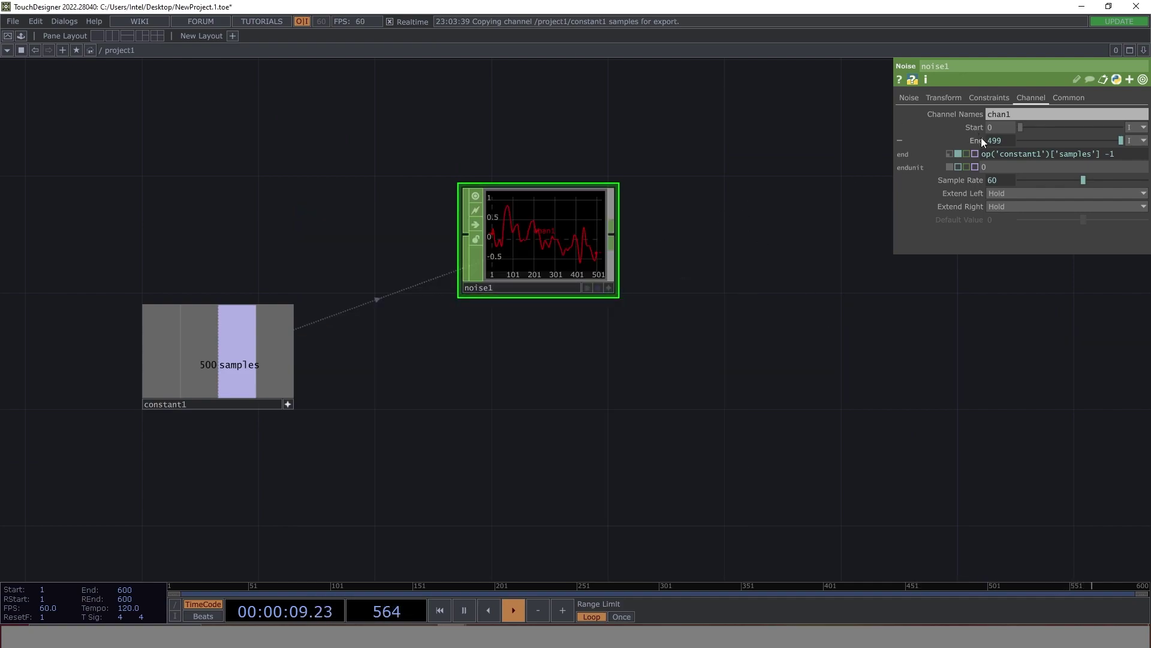
Name the Noise CHOP's channel ty and move the node down to free the space above it.
text(ty)
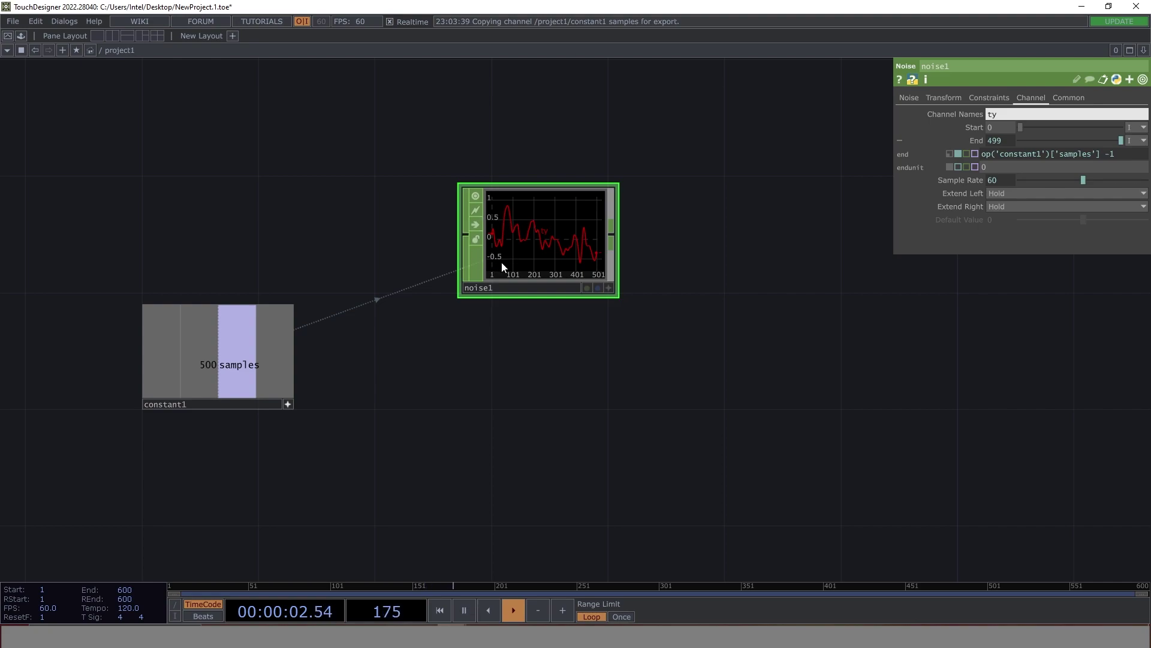
drag(504, 264, 503, 439)
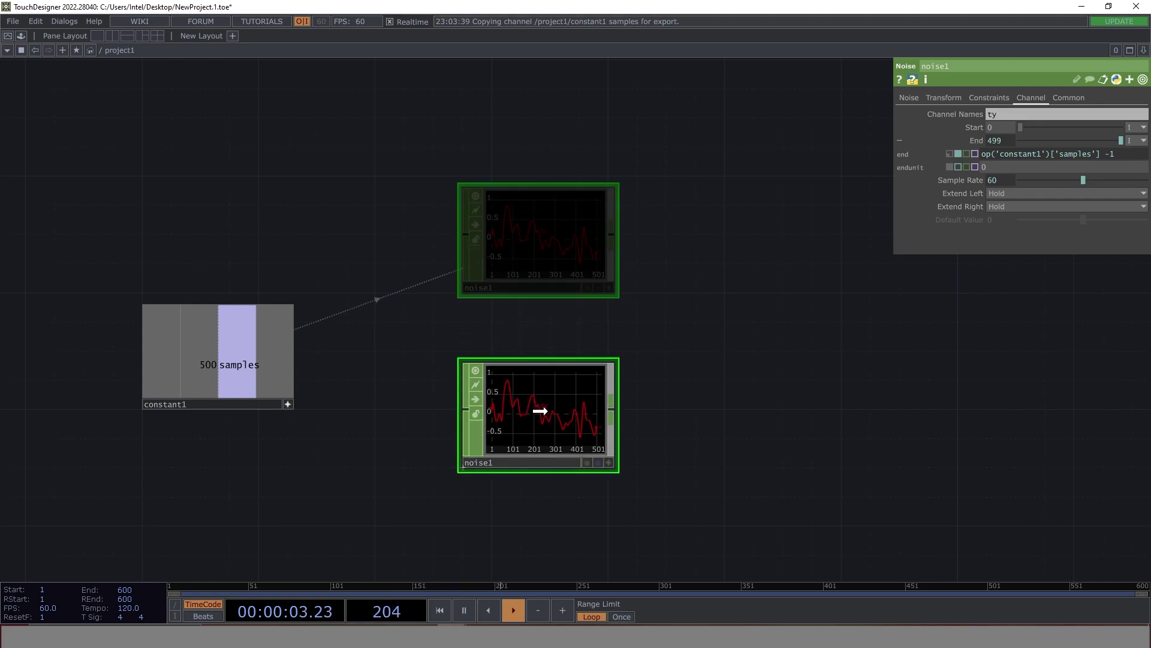
Add a Pattern CHOP directly above the Noise CHOP.
key(Tab)
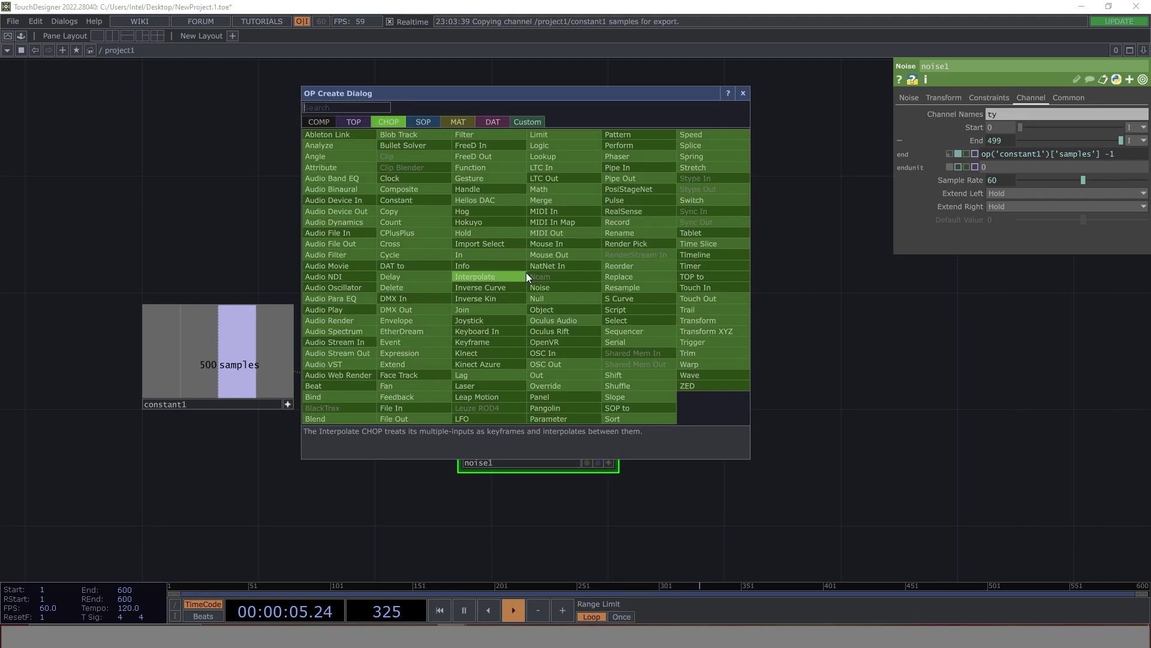
text(pat)
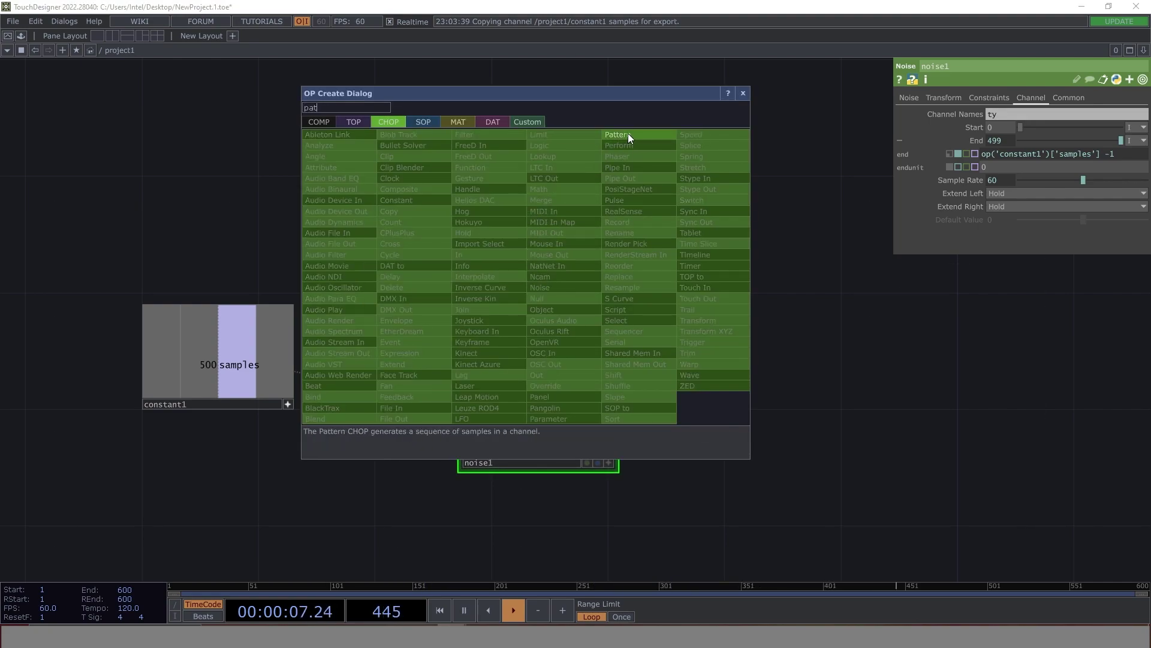
click(628, 136)
click(537, 268)
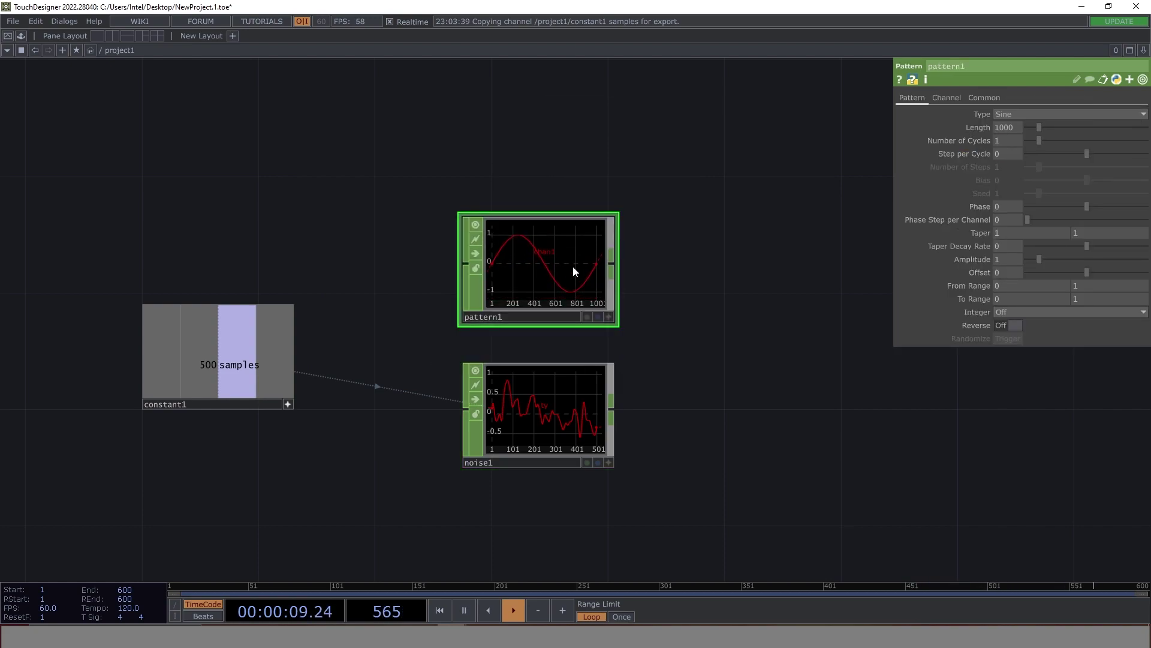
Name the Pattern CHOP's channel tx and set its pattern type to Ramp.
click(955, 96)
click(1024, 113)
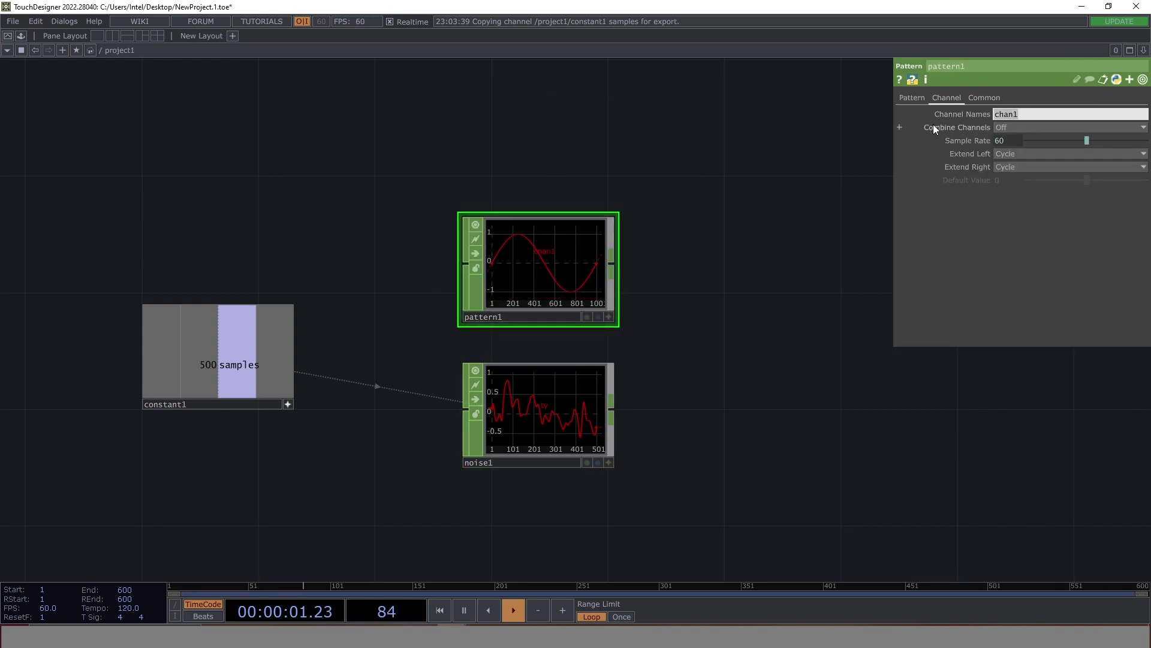
text(tx)
key(Return)
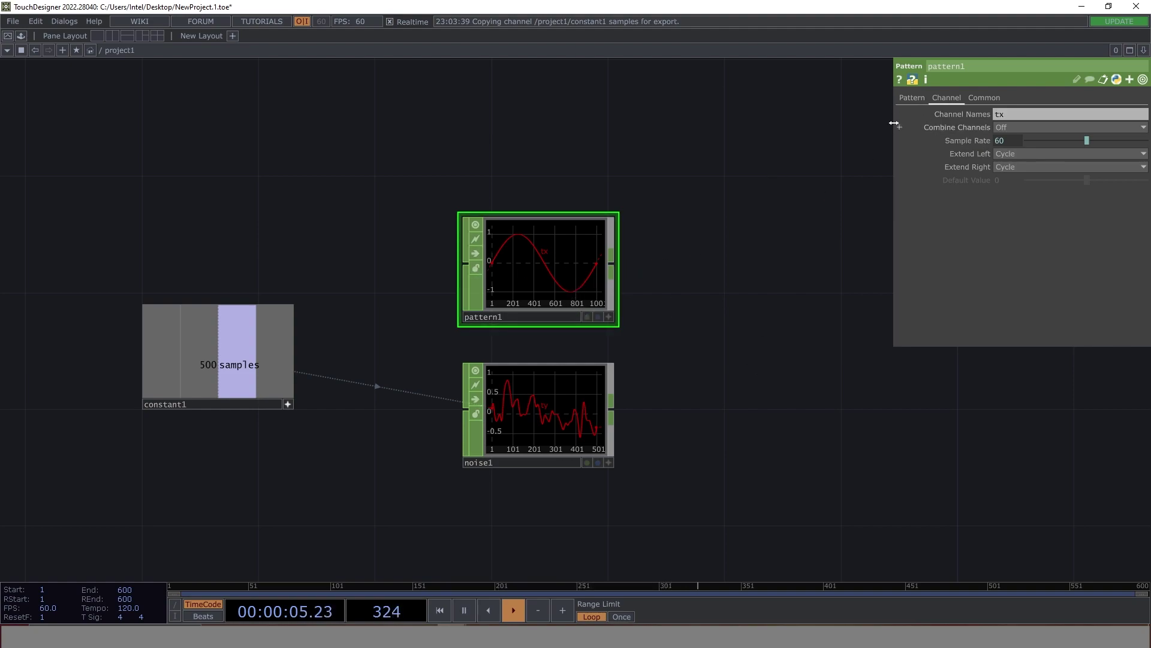
click(913, 98)
click(1050, 113)
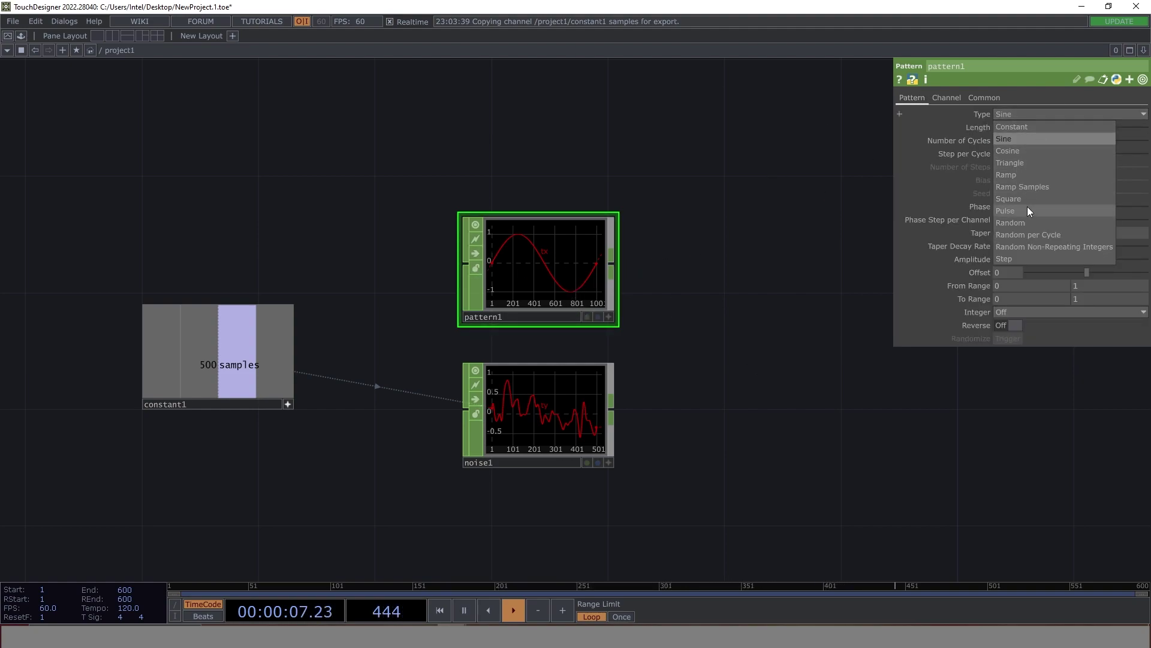
click(1020, 174)
scroll(614, 315, up, 4)
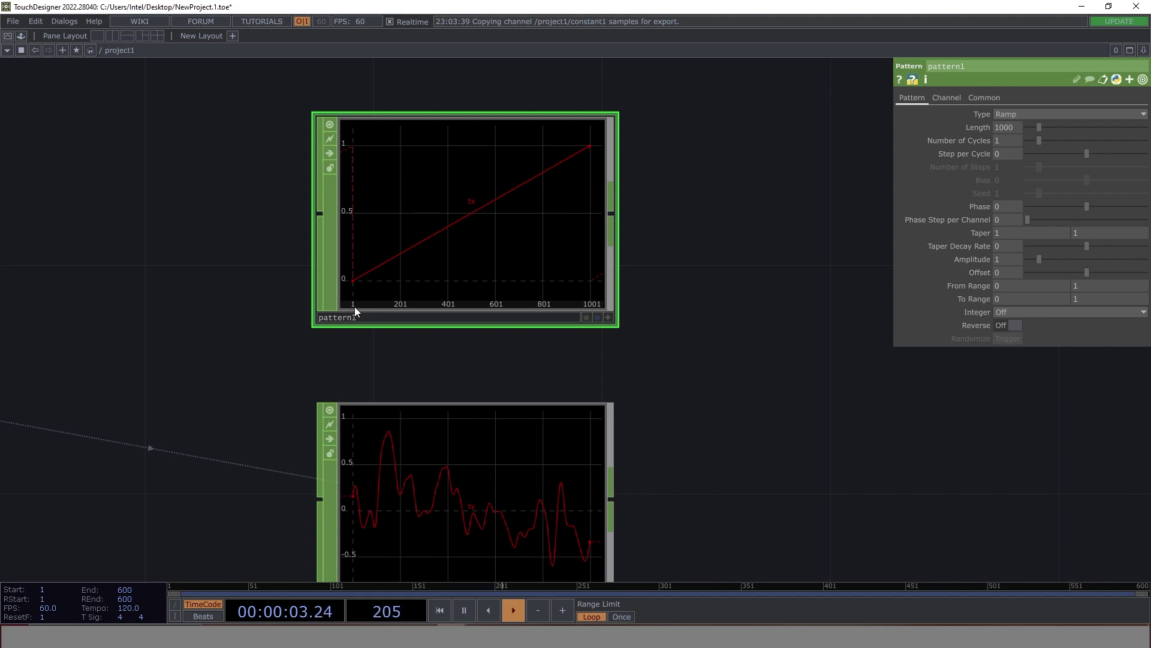
Link the Pattern CHOP's Length to the Constant CHOP's samples channel with a CHOP reference.
scroll(666, 211, down, 3)
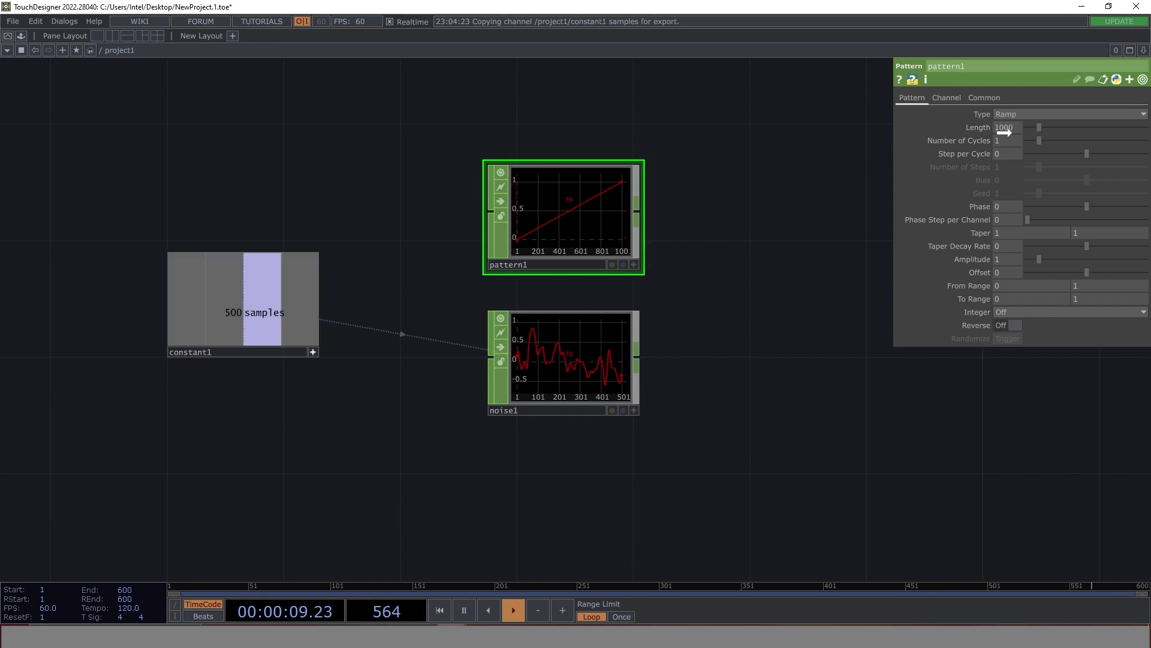
drag(1005, 128, 1019, 127)
click(1023, 126)
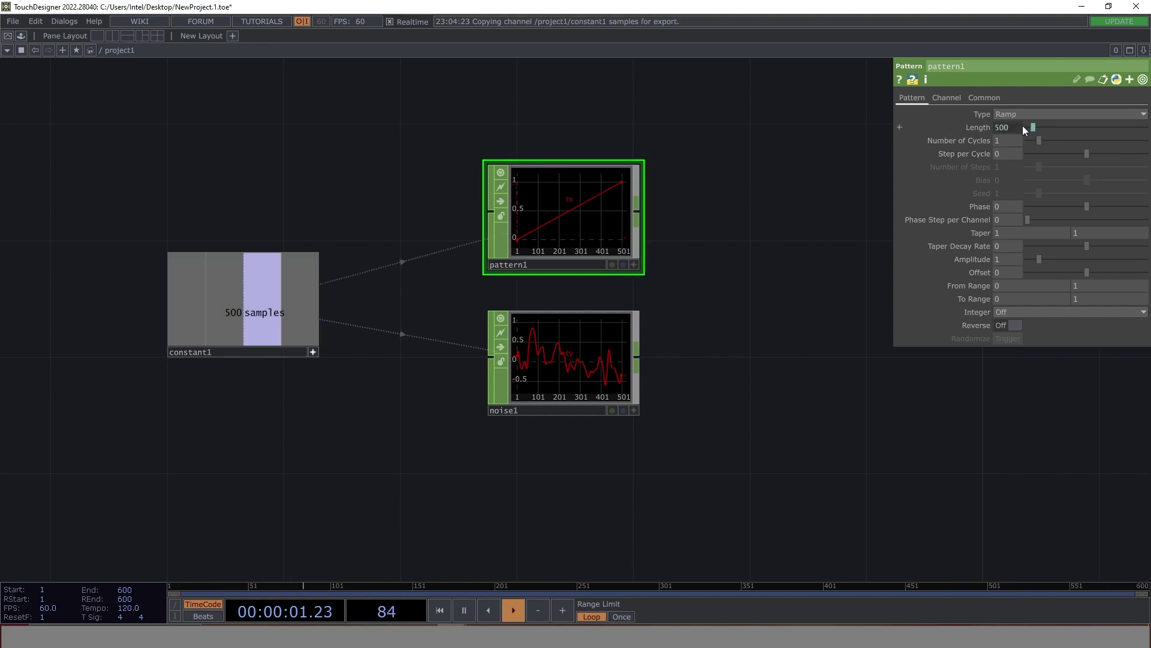
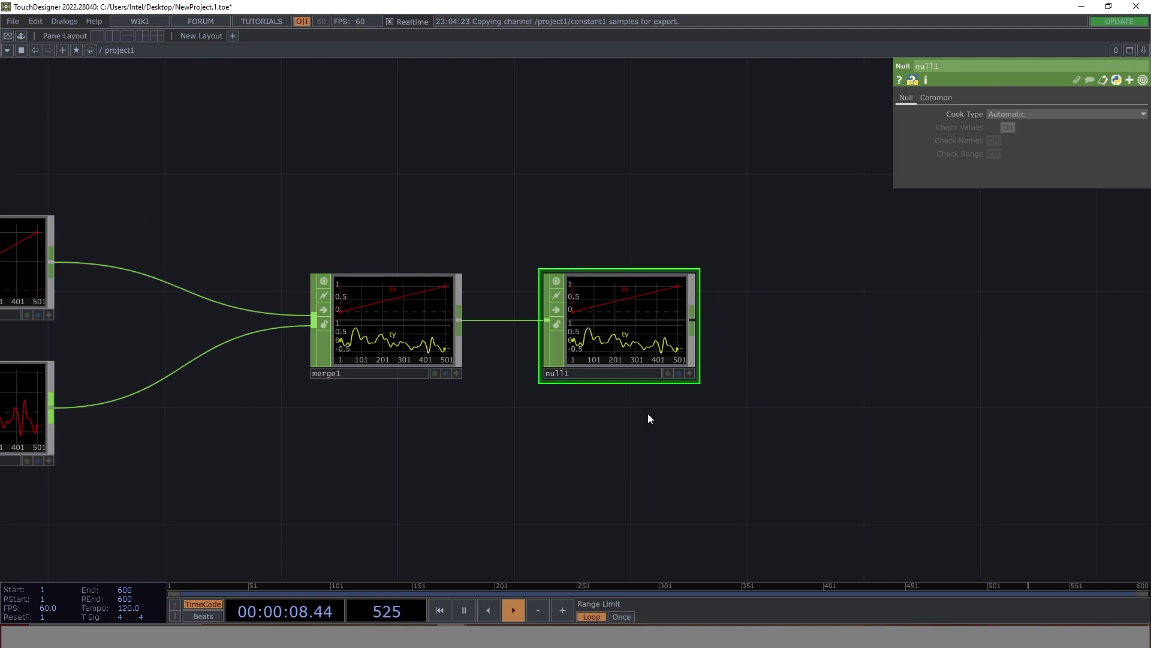
Create an Add SOP in the empty space above the CHOP nodes and turn on its Add Points option.
scroll(452, 252, down, 5)
drag(319, 80, 354, 227)
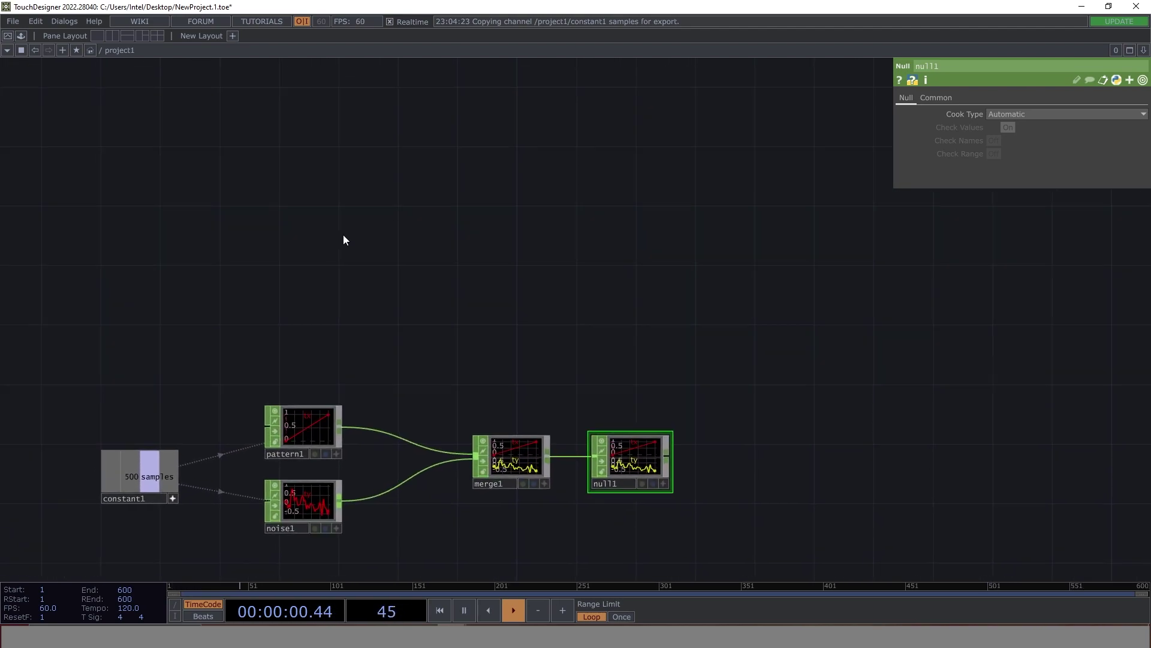
key(Tab)
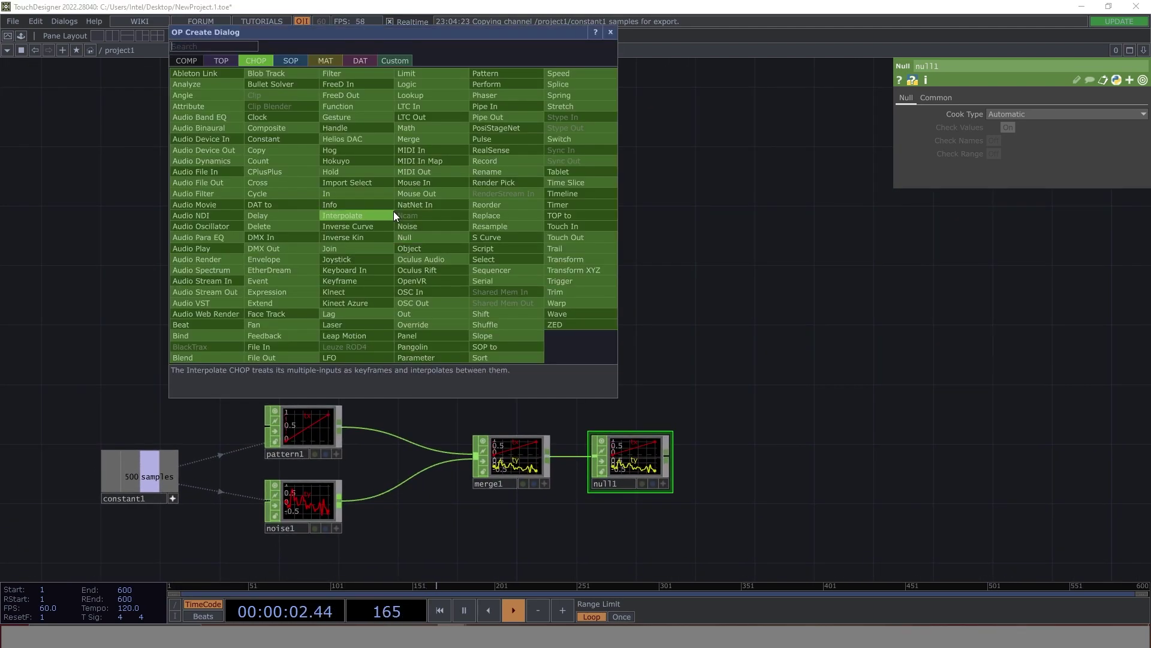
click(292, 63)
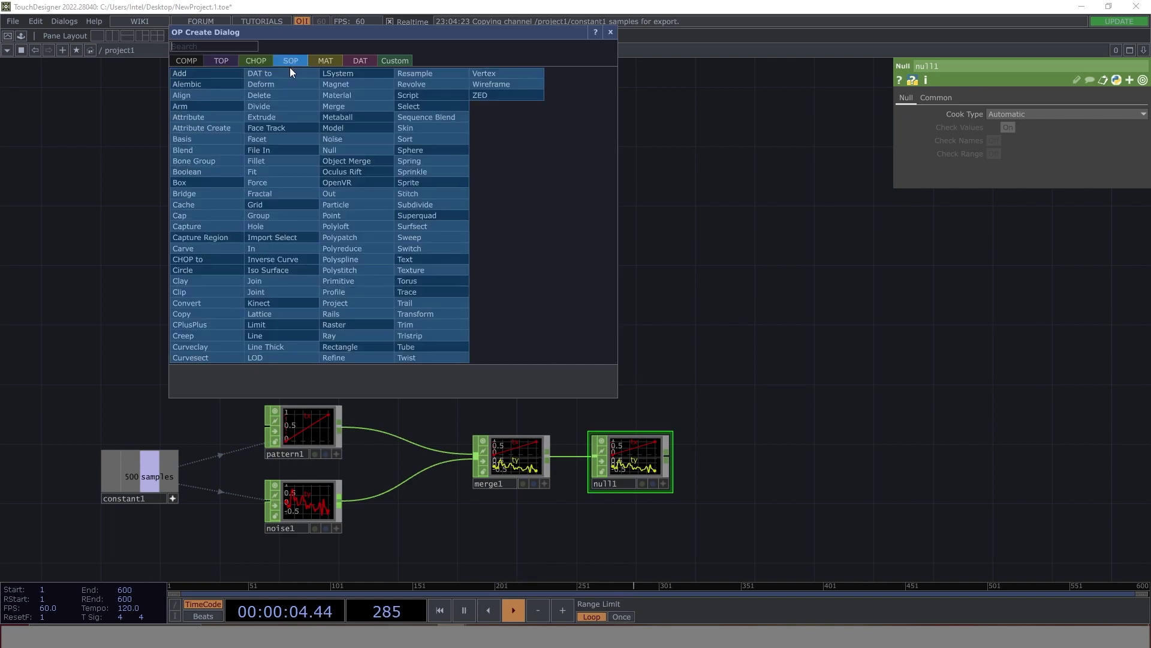
click(214, 72)
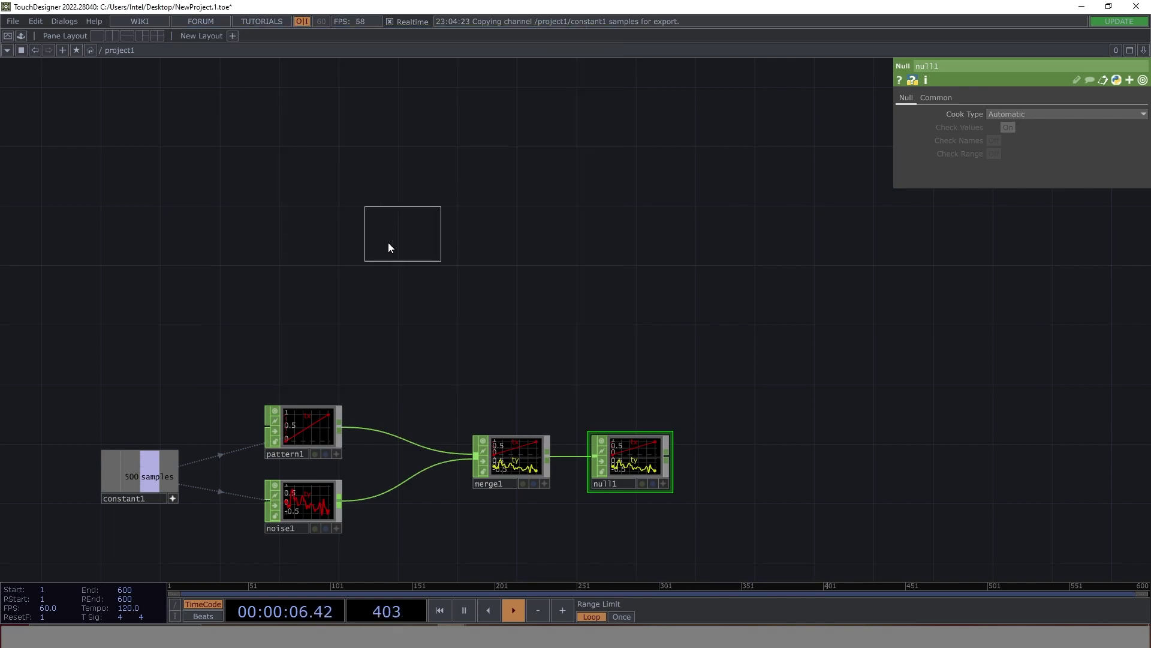
click(393, 266)
click(1024, 159)
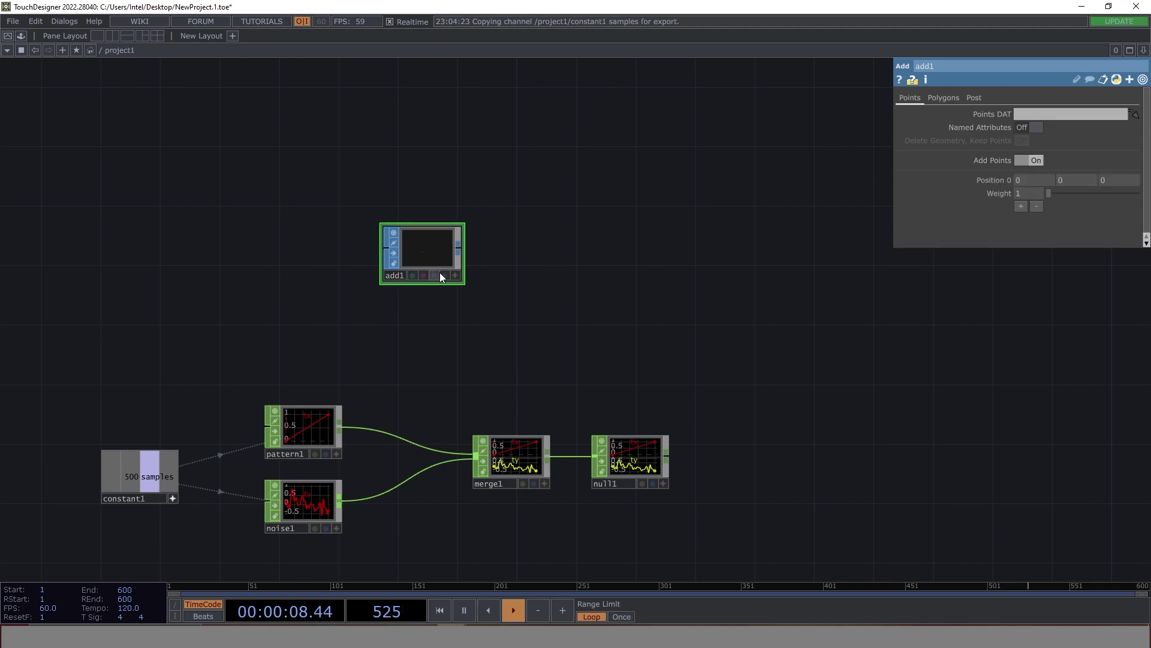
Connect a Convert SOP after the Add SOP and set Convert to as Particles Per Point.
scroll(504, 242, up, 3)
click(440, 252)
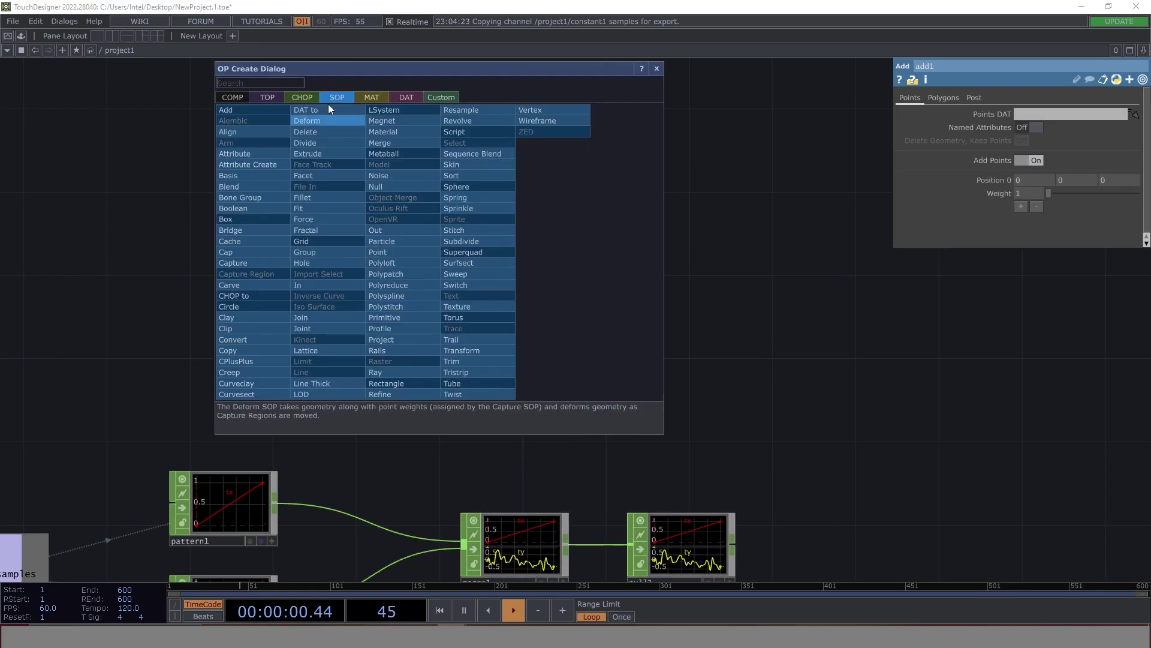
text(con)
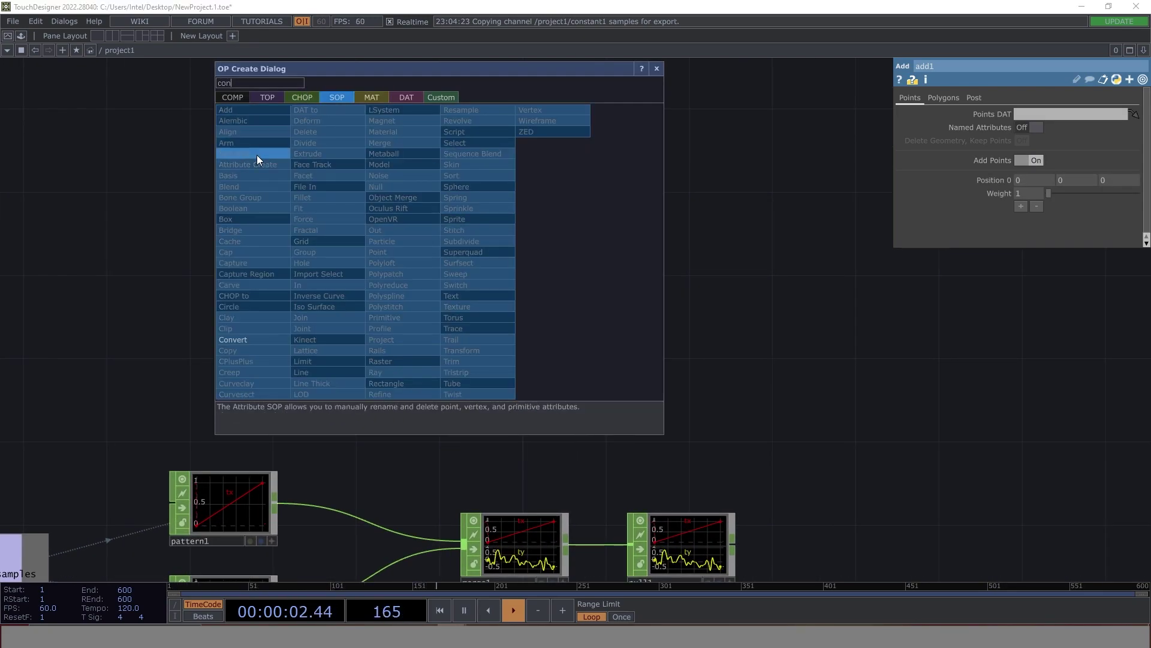
click(277, 340)
click(540, 249)
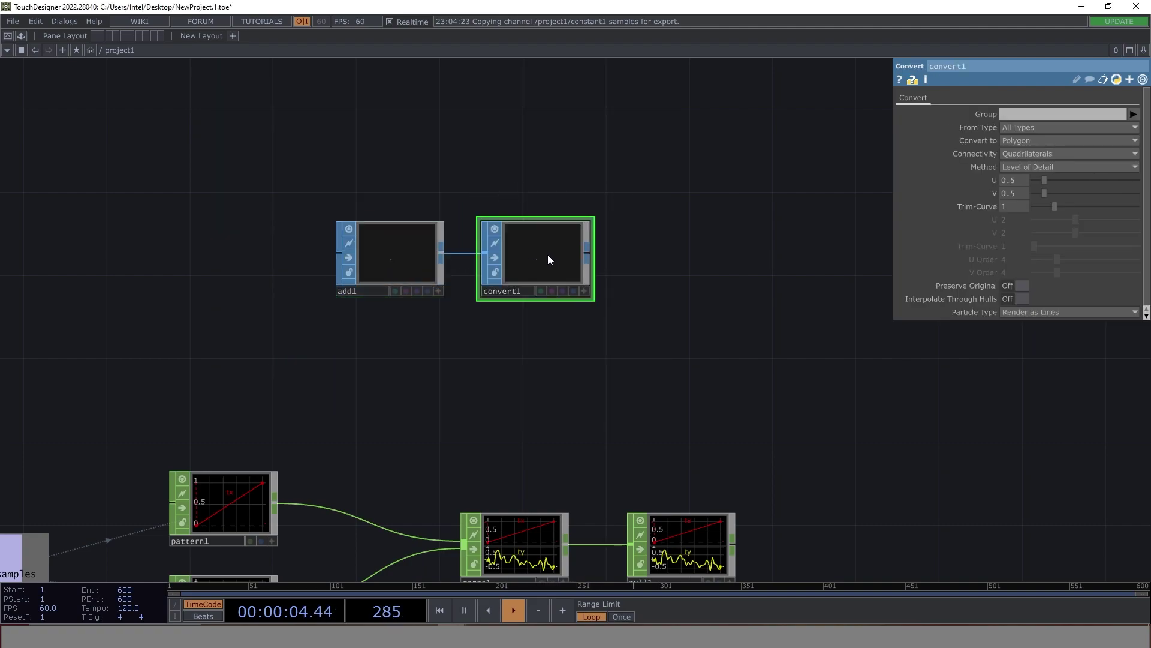
click(1042, 141)
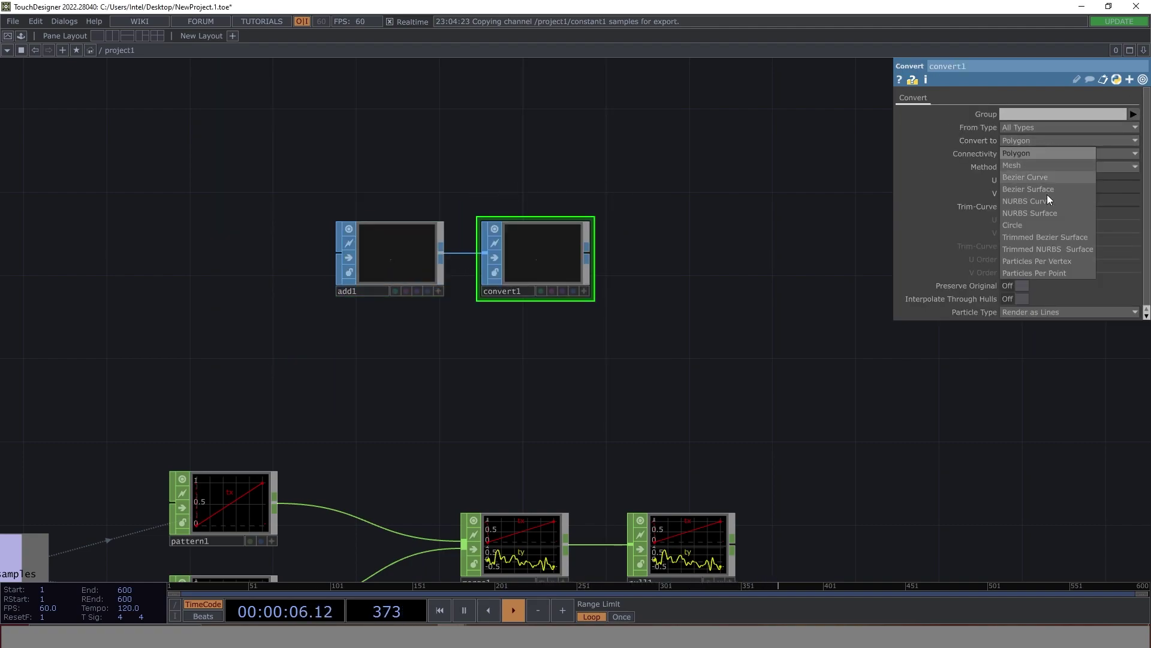
click(1060, 273)
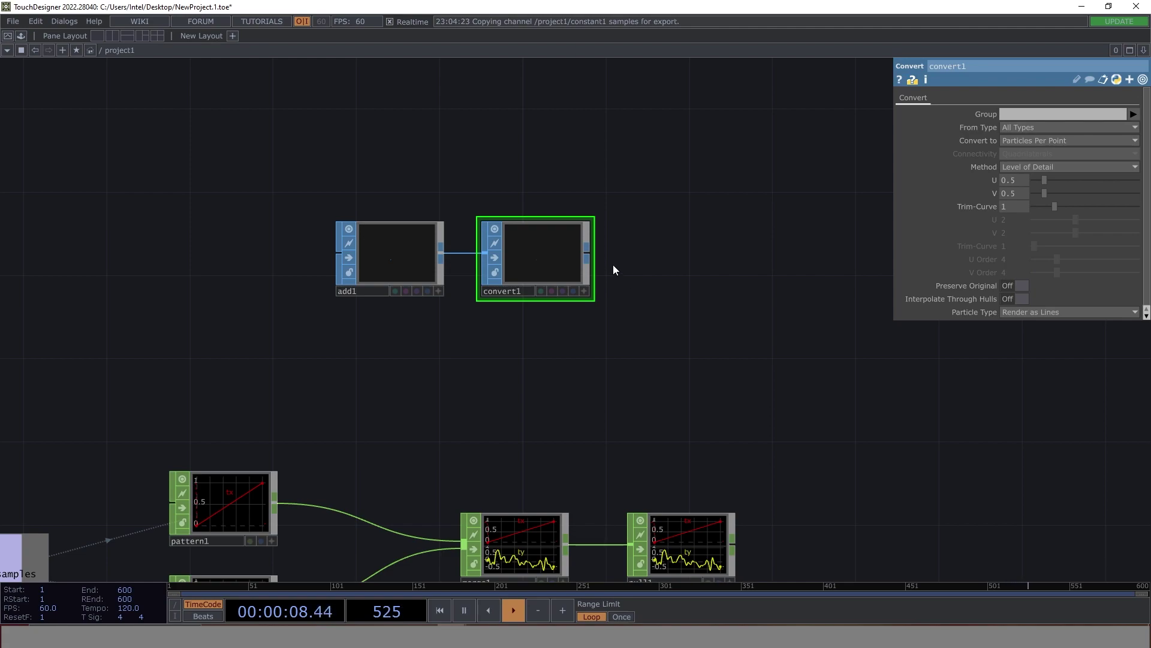
Connect a Null SOP after the Convert SOP.
right_click(586, 247)
text(nul)
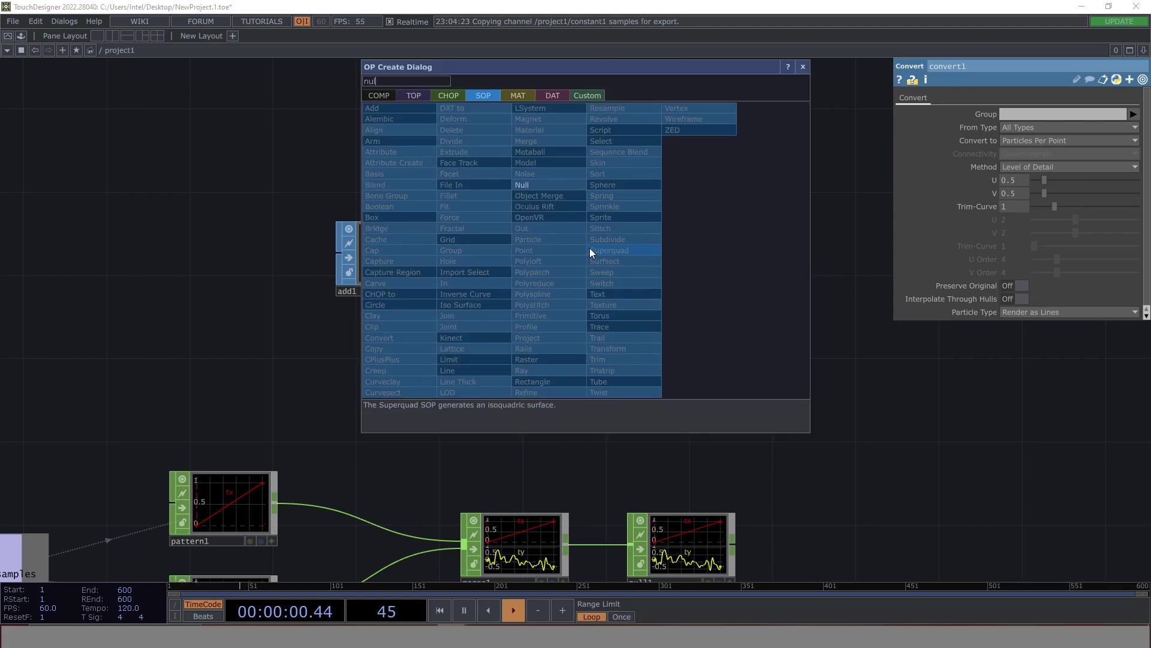
click(543, 187)
click(683, 264)
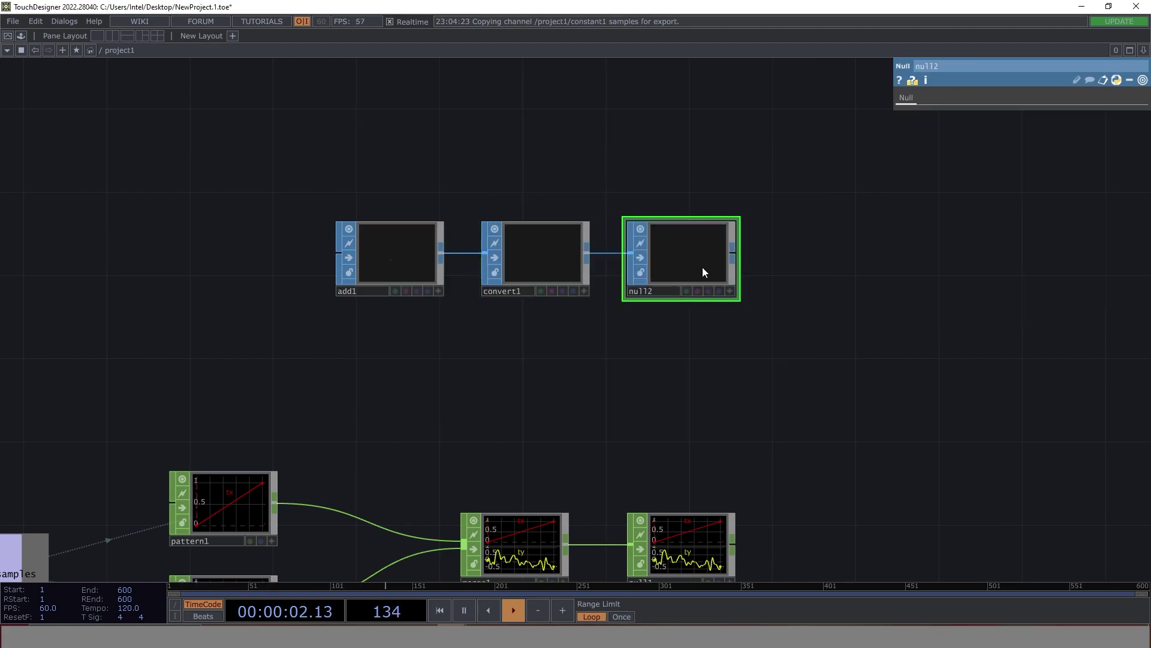
Connect a Geometry COMP after the Null SOP.
right_click(732, 251)
click(528, 100)
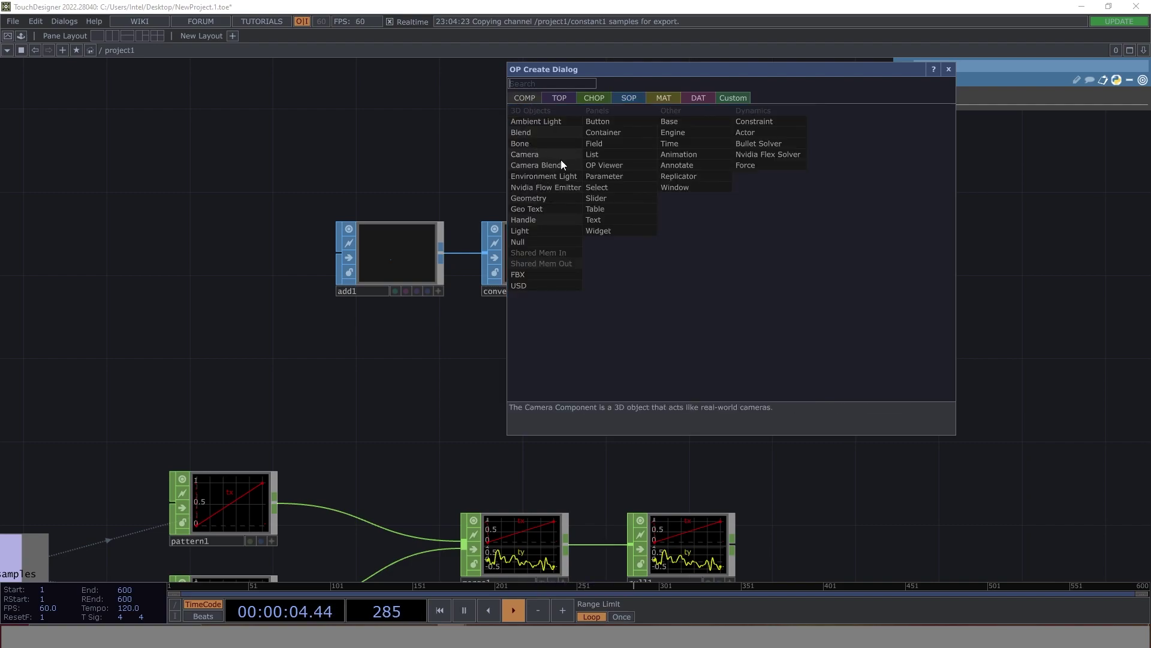
click(551, 199)
click(820, 251)
Add a Camera COMP directly above the Geometry COMP.
drag(843, 280, 585, 314)
key(Tab)
text(ca)
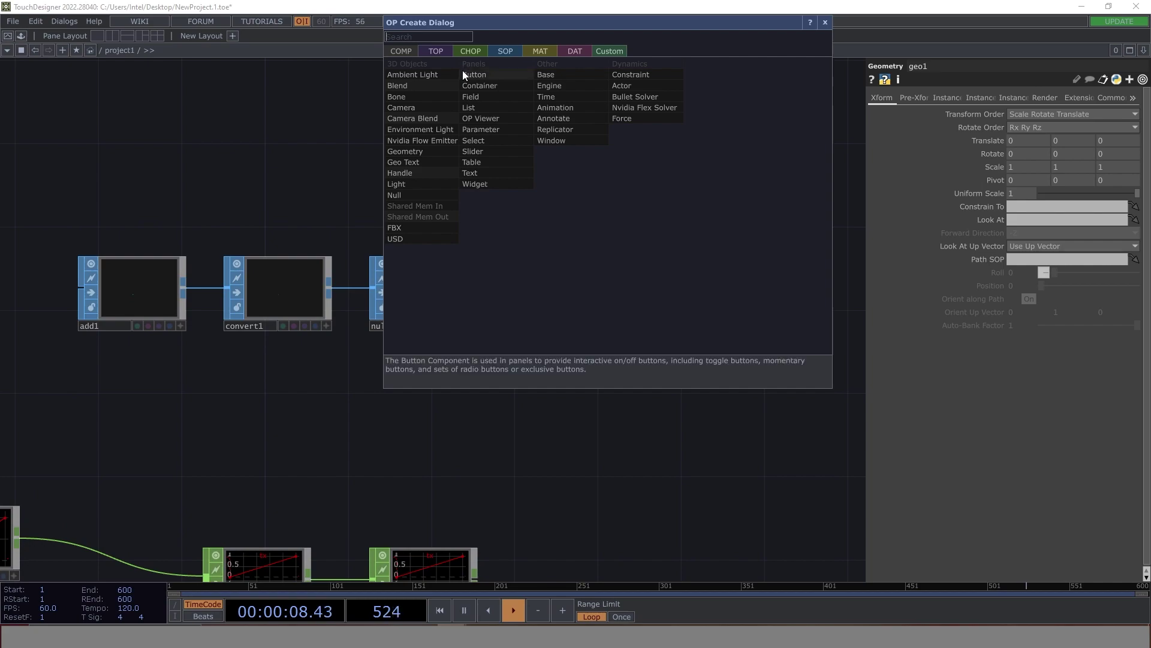
click(400, 108)
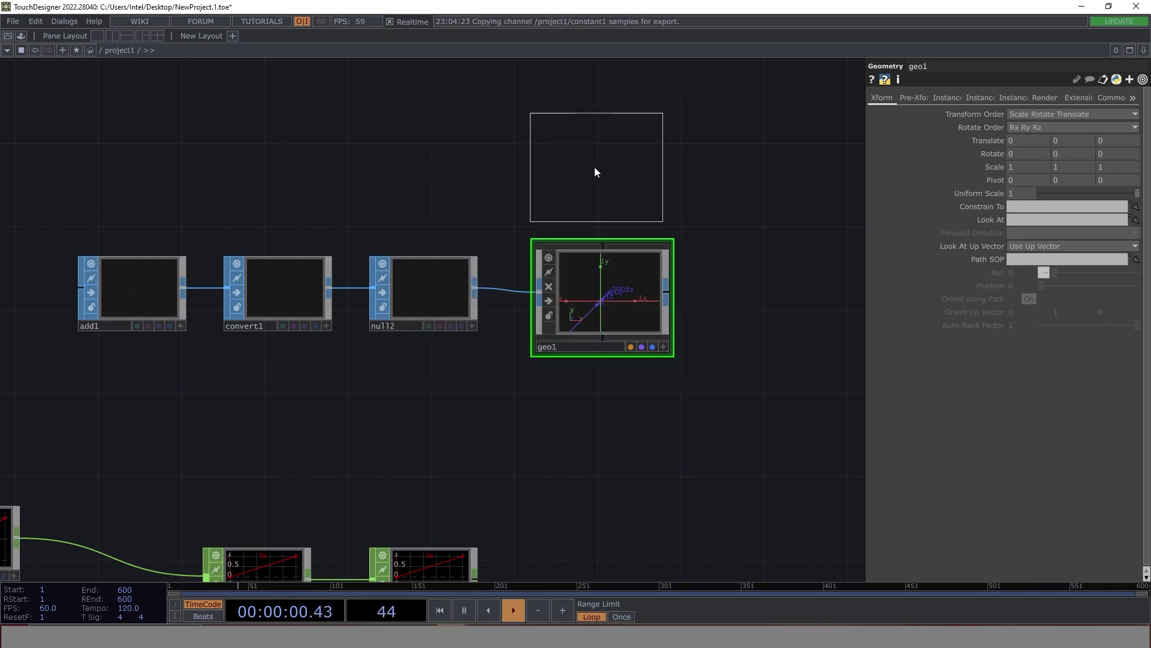
click(596, 167)
Add a Point Sprite MAT below the Geometry COMP and assign it as the geometry's material.
middle_drag(636, 397, 538, 380)
key(Tab)
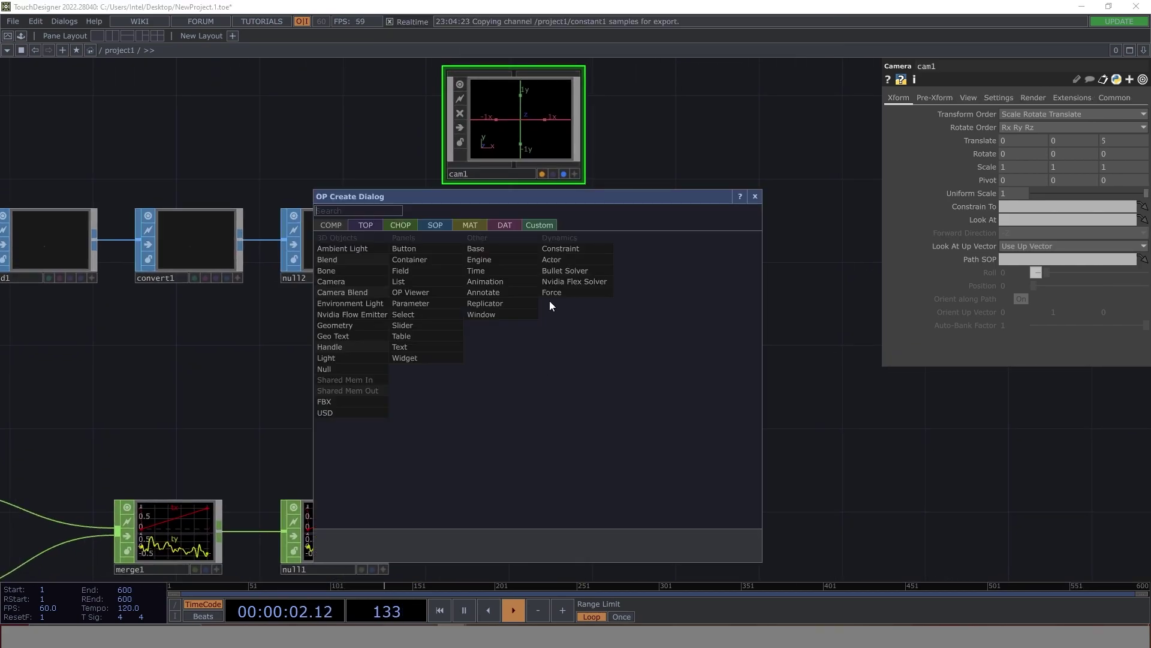
click(473, 225)
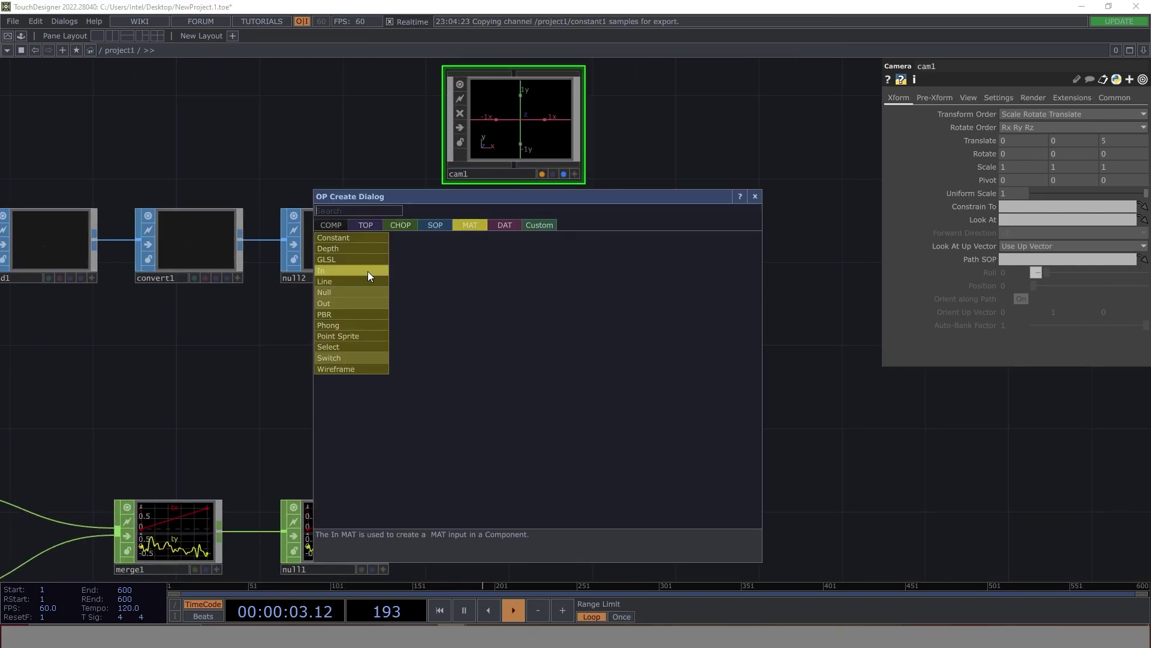
click(376, 334)
click(532, 382)
drag(531, 383, 509, 243)
click(538, 239)
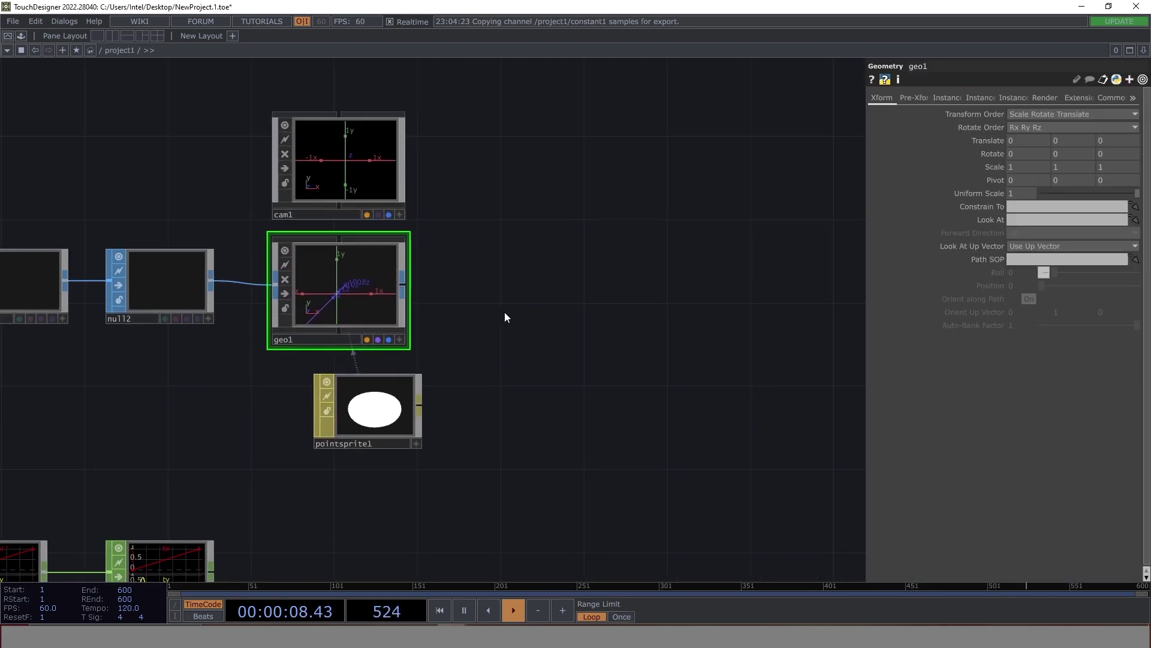
Add a Render TOP beside the Camera and Geometry COMPs and connect a Null TOP after it.
key(Tab)
text(re)
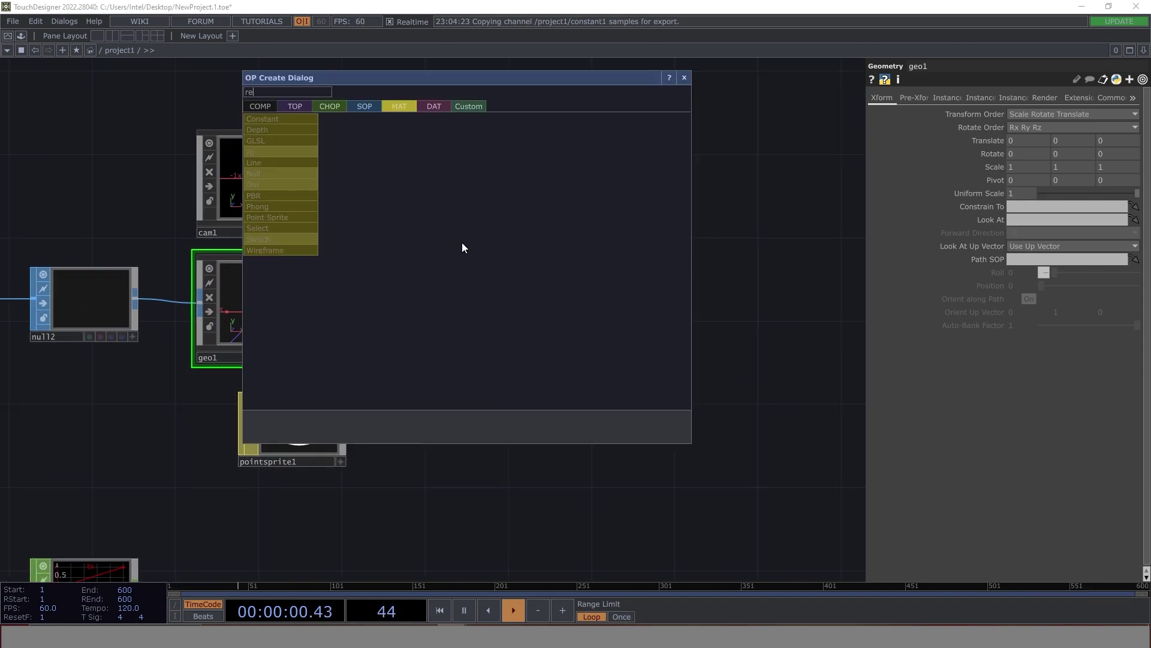
click(295, 106)
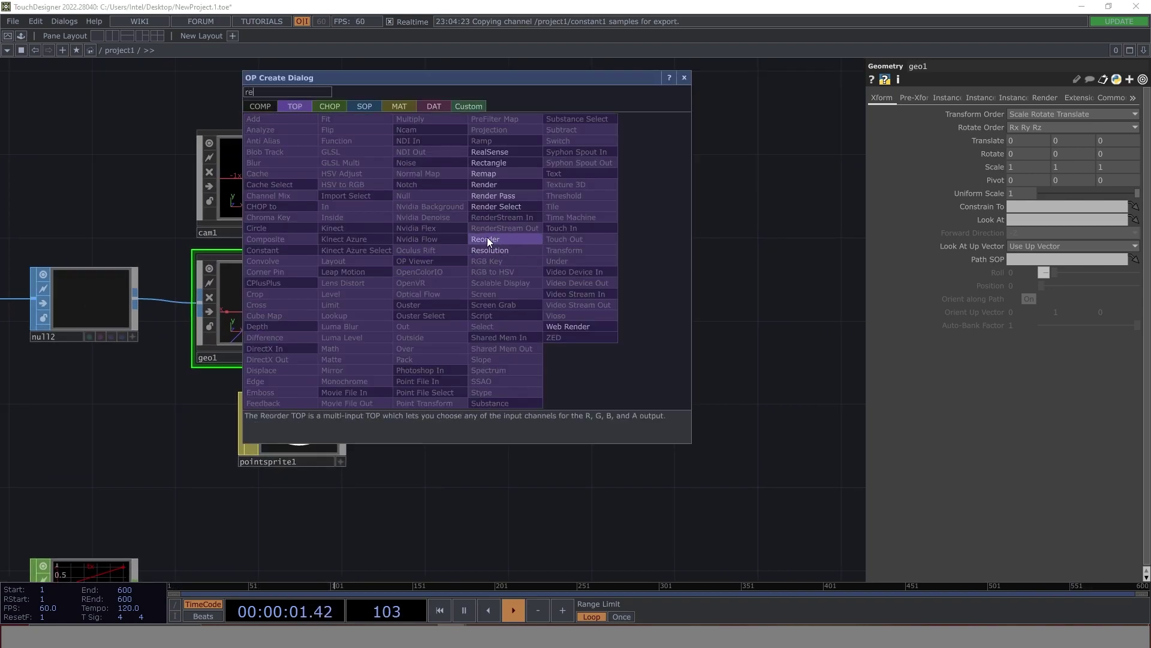
shift+click(487, 185)
shift+click(436, 195)
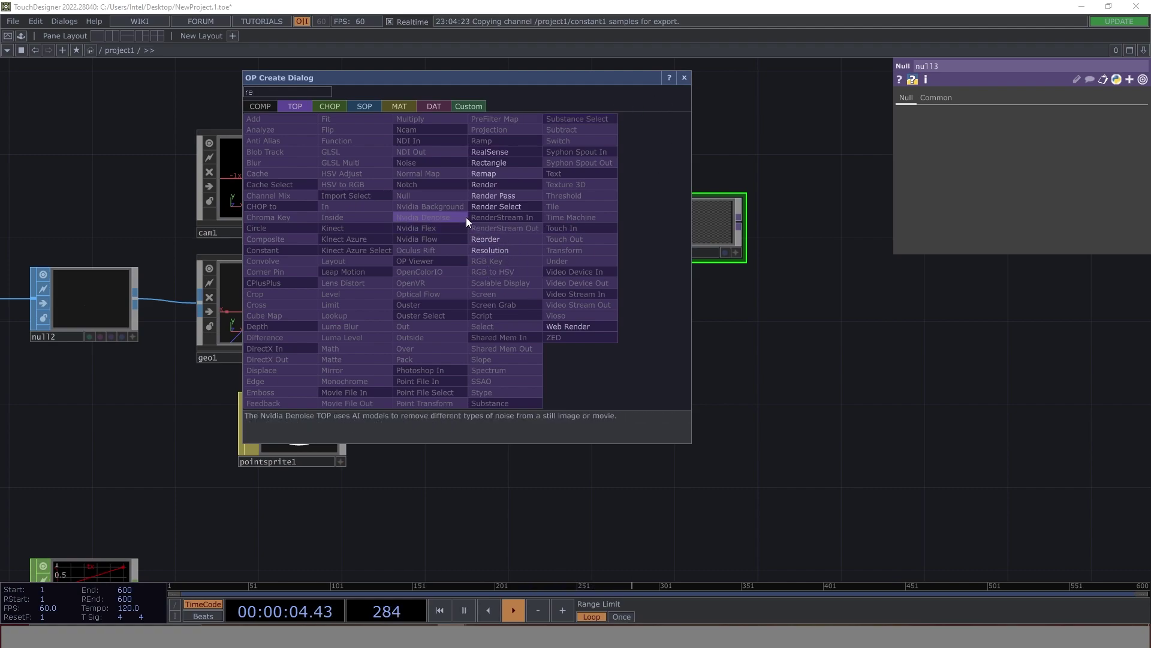
Connect an RGB Key TOP after the Null TOP and display its output as the network background.
click(510, 261)
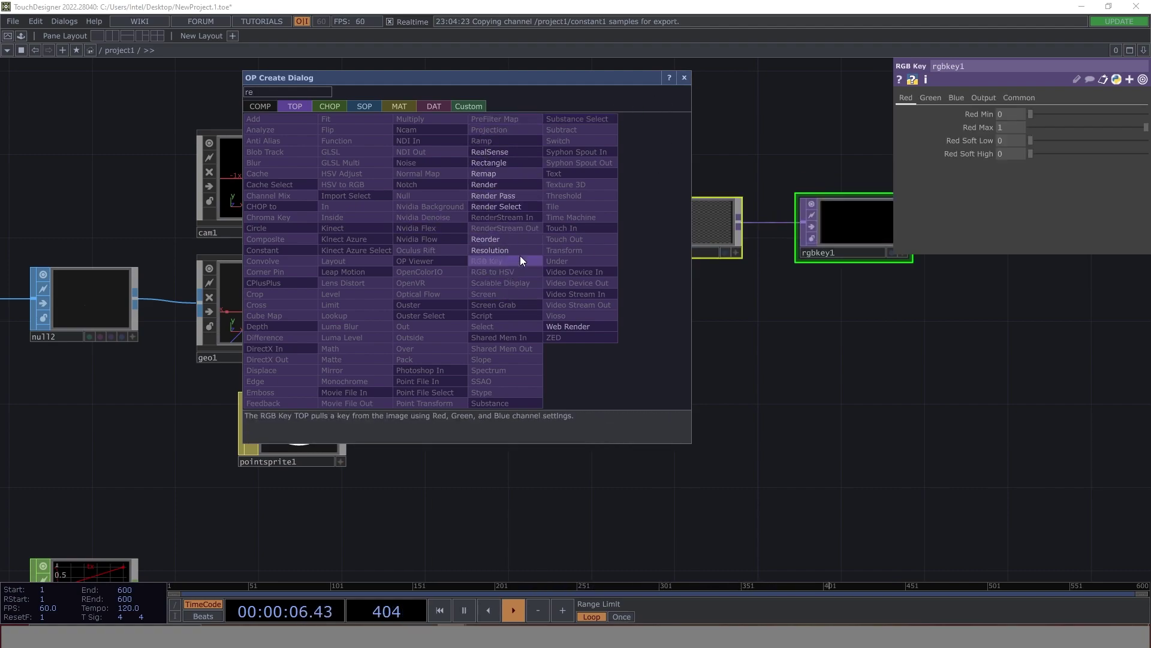
click(684, 77)
drag(728, 315, 525, 358)
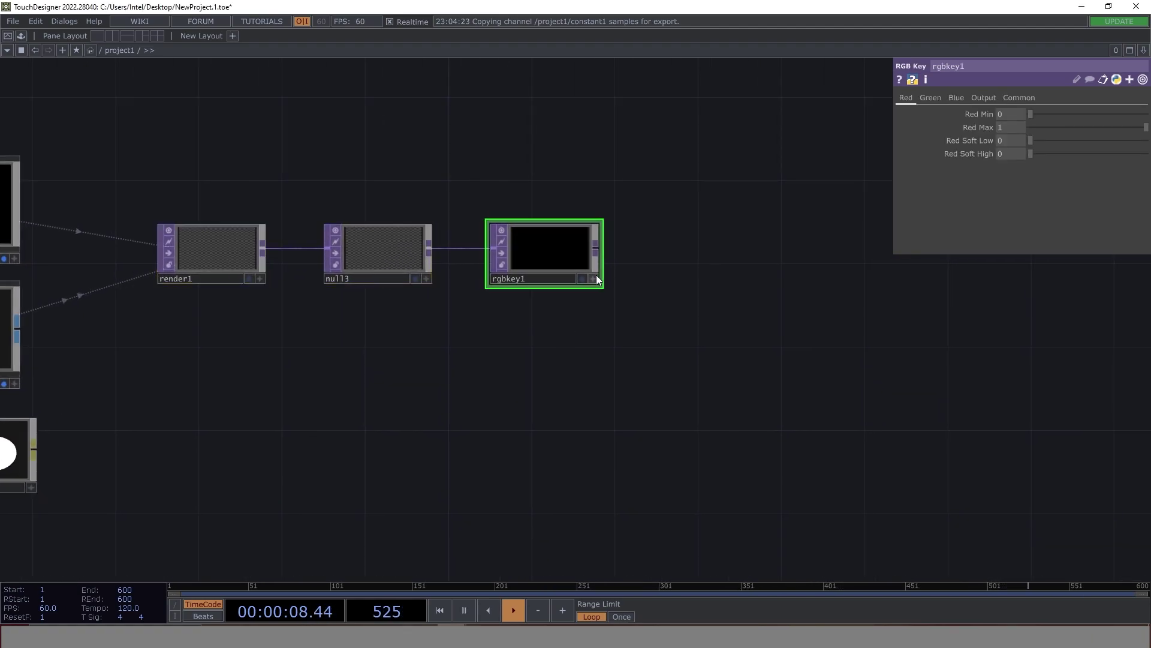
click(584, 276)
drag(522, 415, 624, 348)
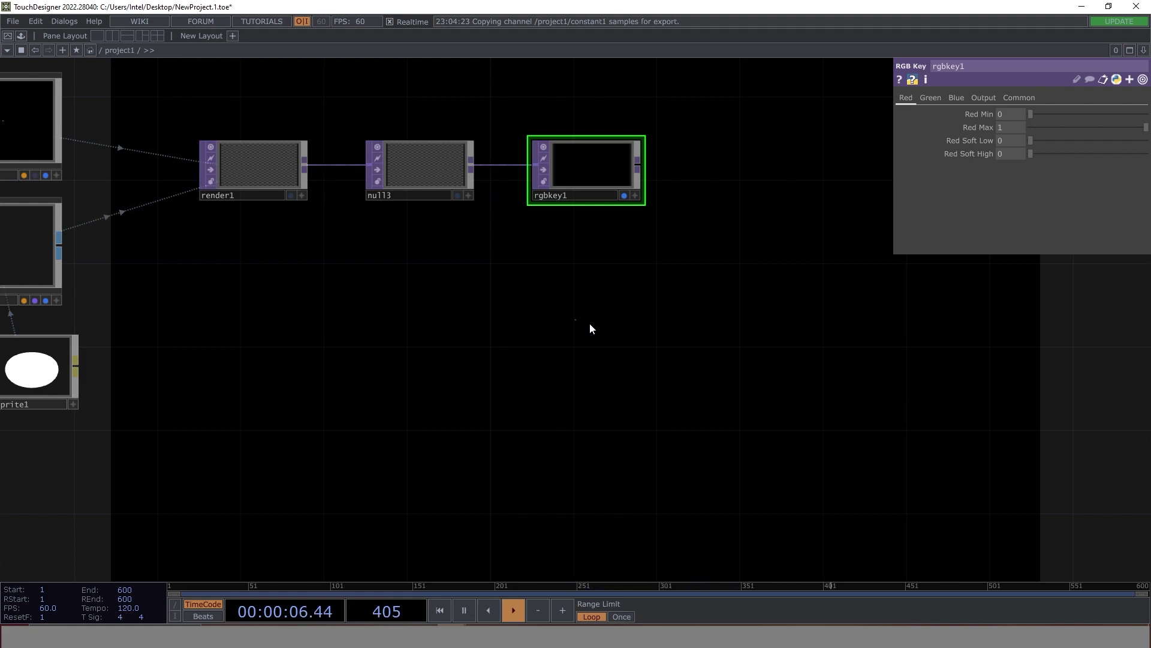
Align the Point Sprite MAT under the Geometry COMP and set its Constant Point Scale to 2.
drag(293, 358, 790, 340)
drag(155, 322, 313, 304)
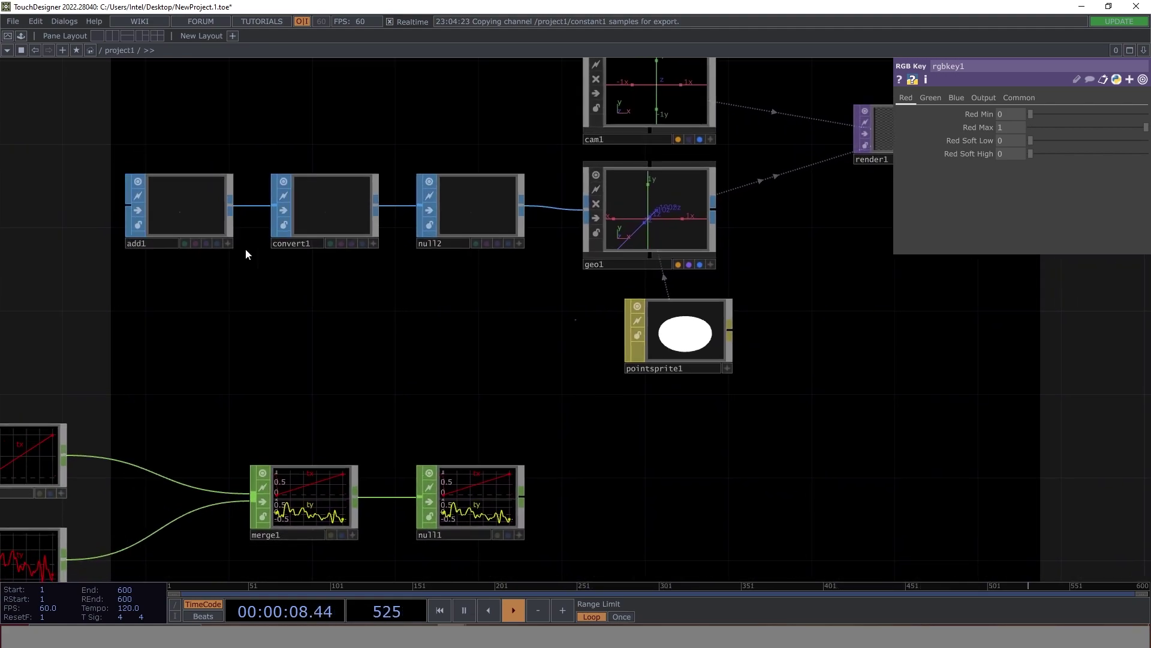
drag(883, 337, 650, 290)
drag(555, 337, 550, 339)
drag(414, 308, 373, 329)
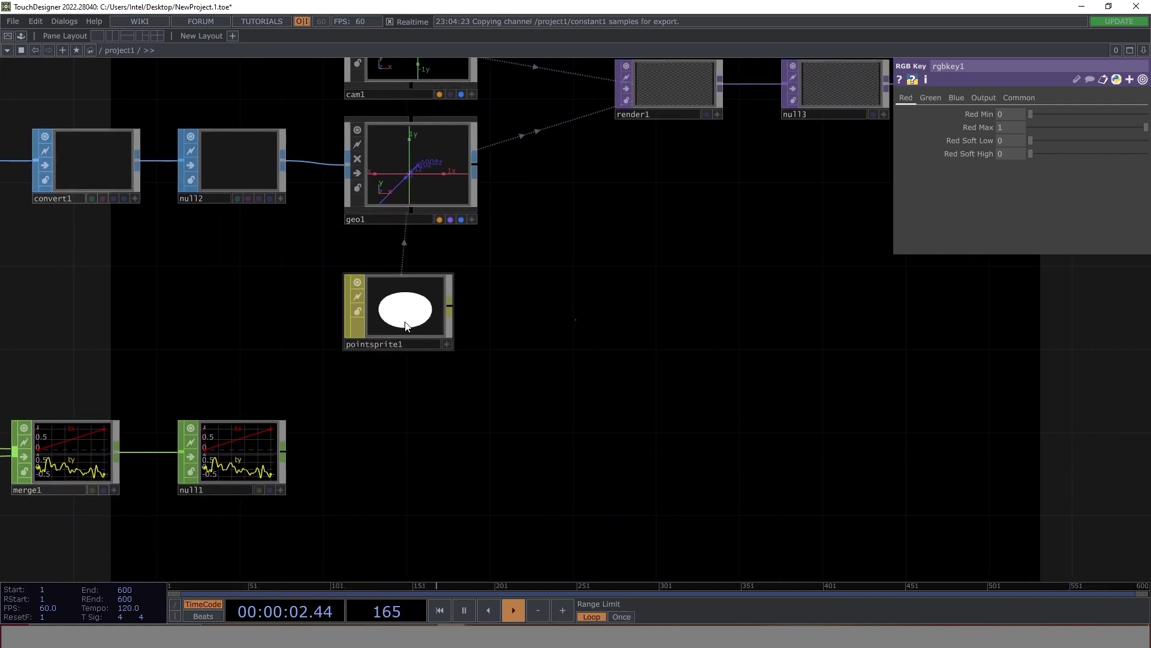
click(415, 331)
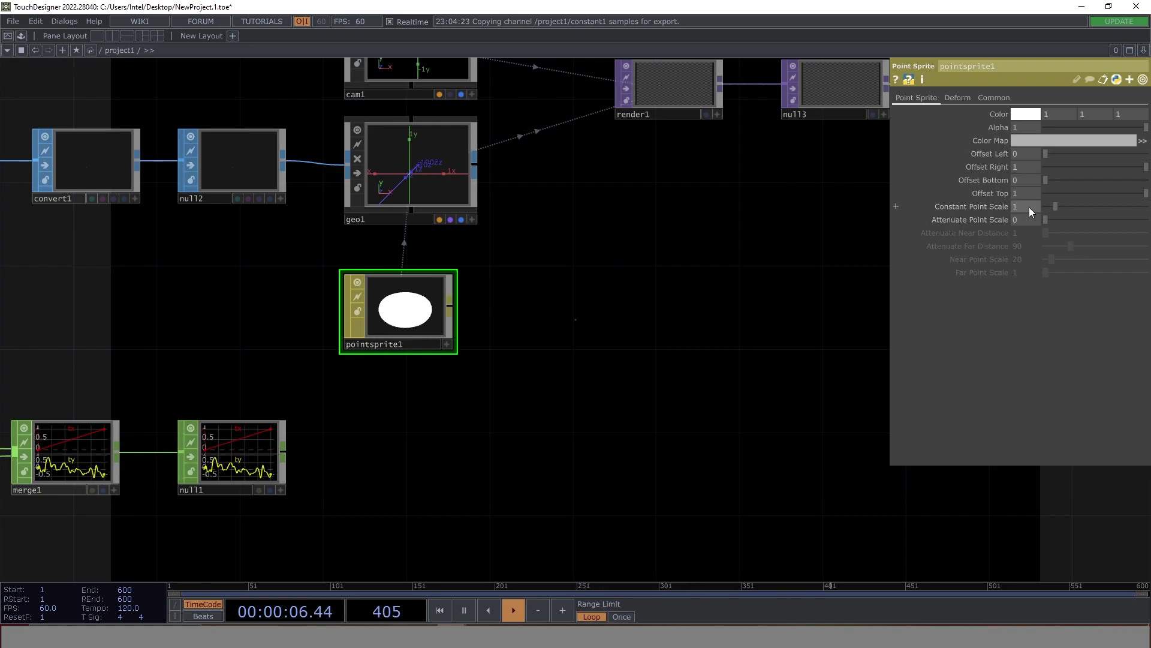
drag(1025, 207, 1046, 197)
Turn on instancing for the Geometry COMP and assign the null1 CHOP as its Translate OP.
drag(578, 358, 659, 293)
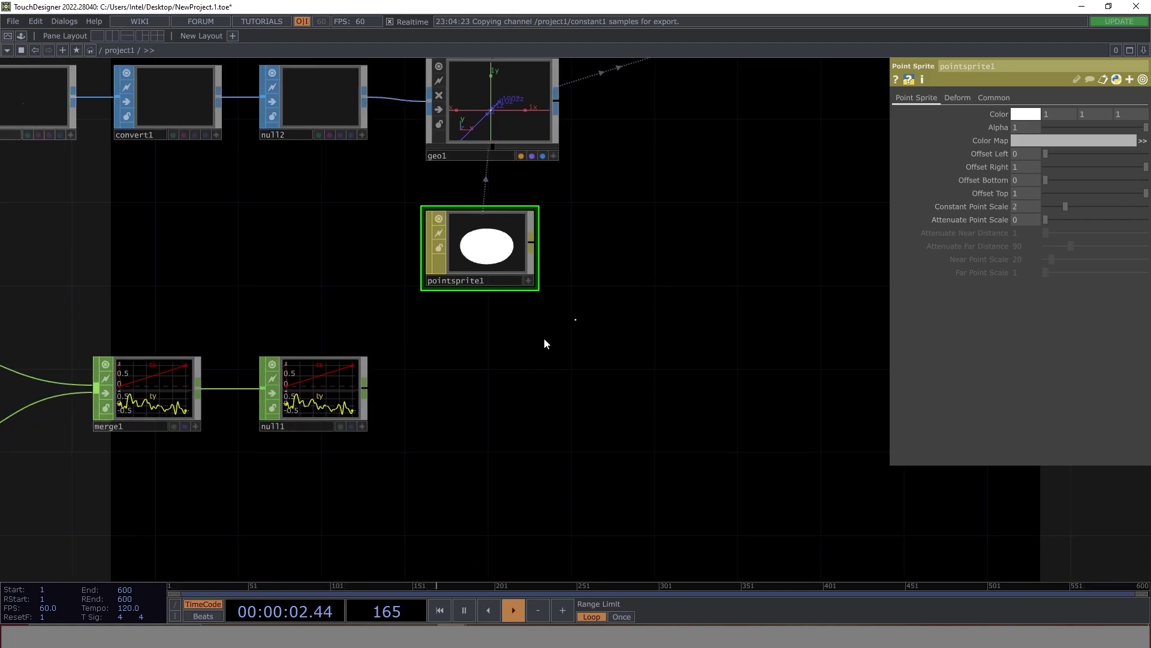
drag(567, 347, 390, 402)
click(332, 159)
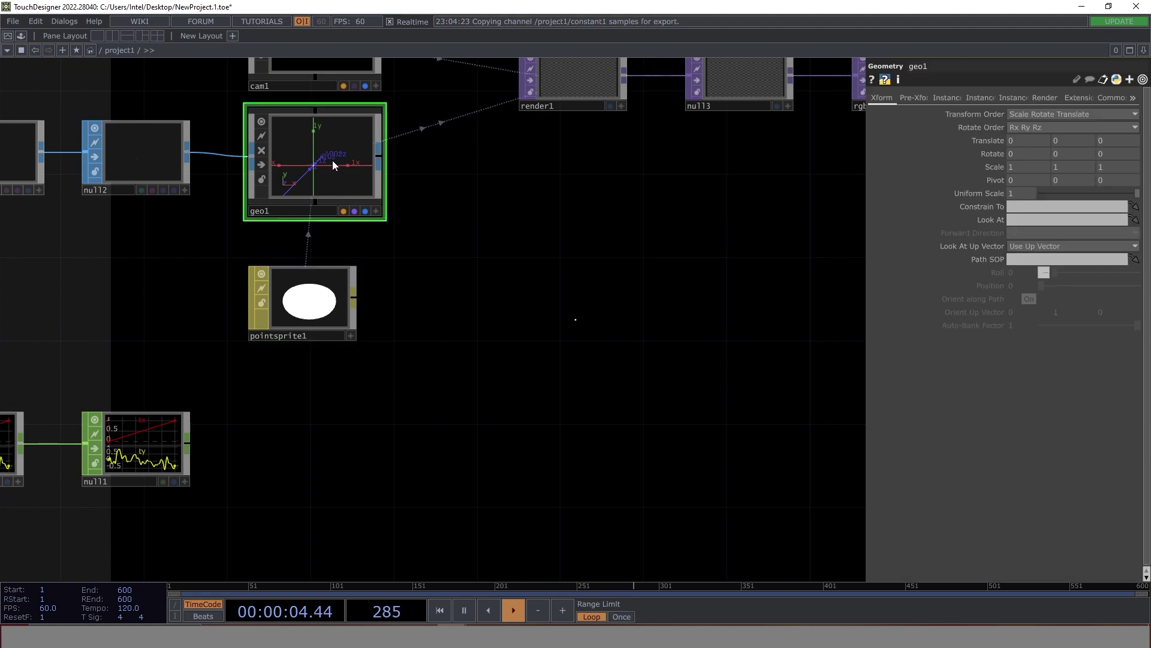
click(941, 98)
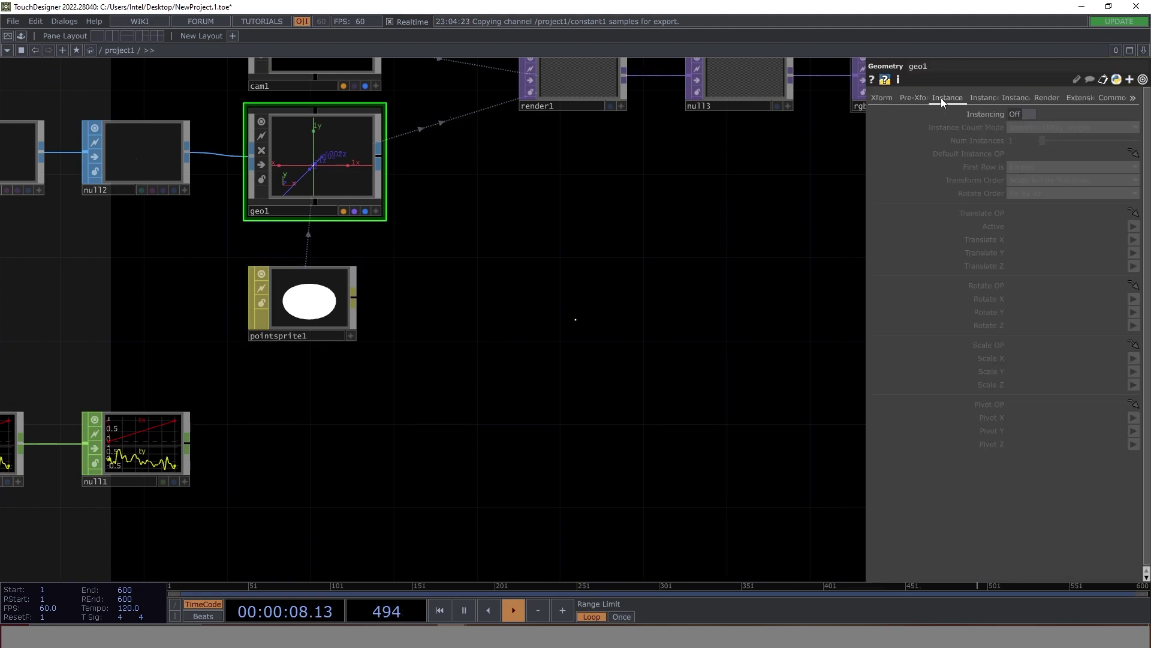
click(1012, 113)
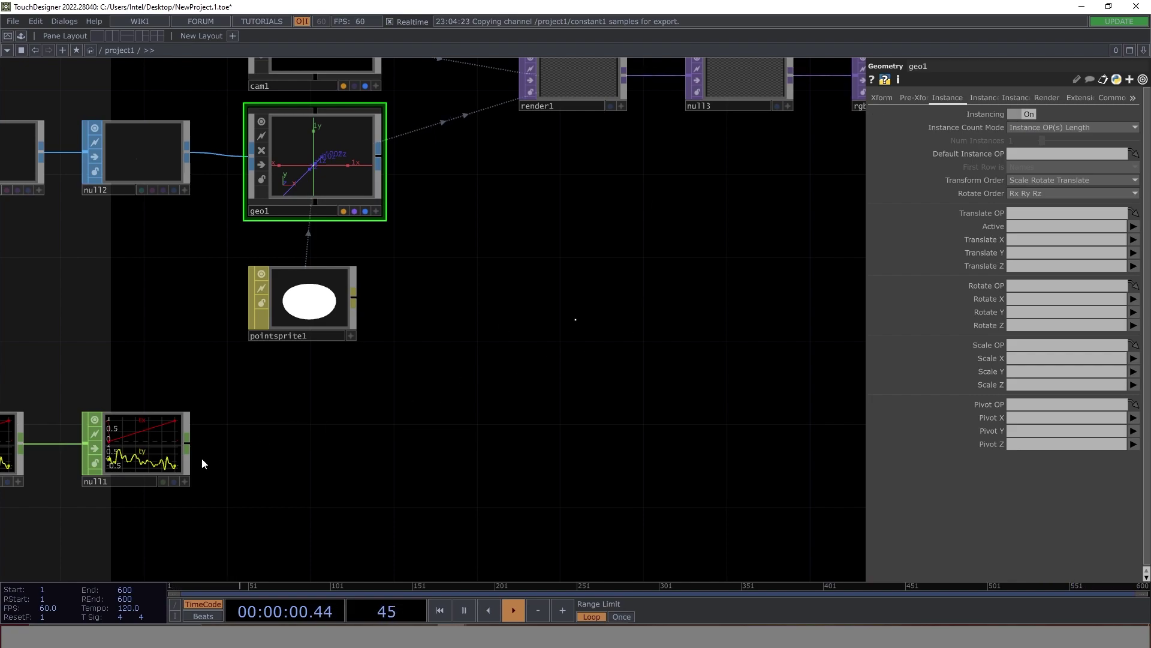
drag(165, 455, 1027, 218)
Set the Geometry COMP's instance Translate X to tx and Translate Y to ty.
click(1133, 239)
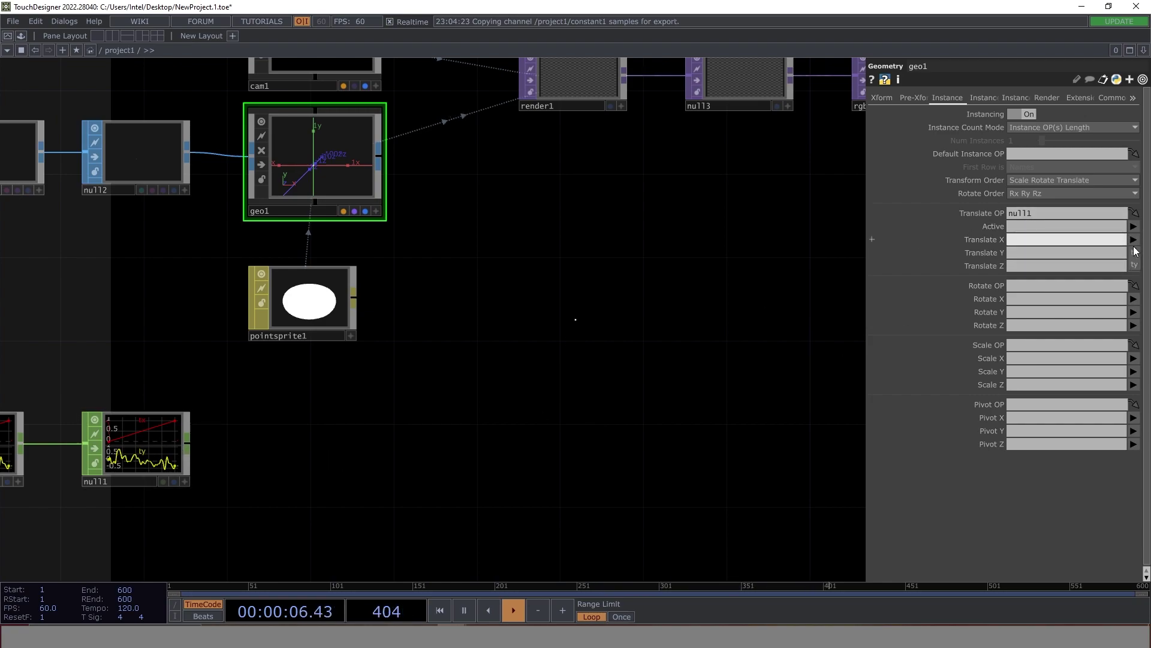
click(1135, 253)
click(1134, 253)
click(1134, 279)
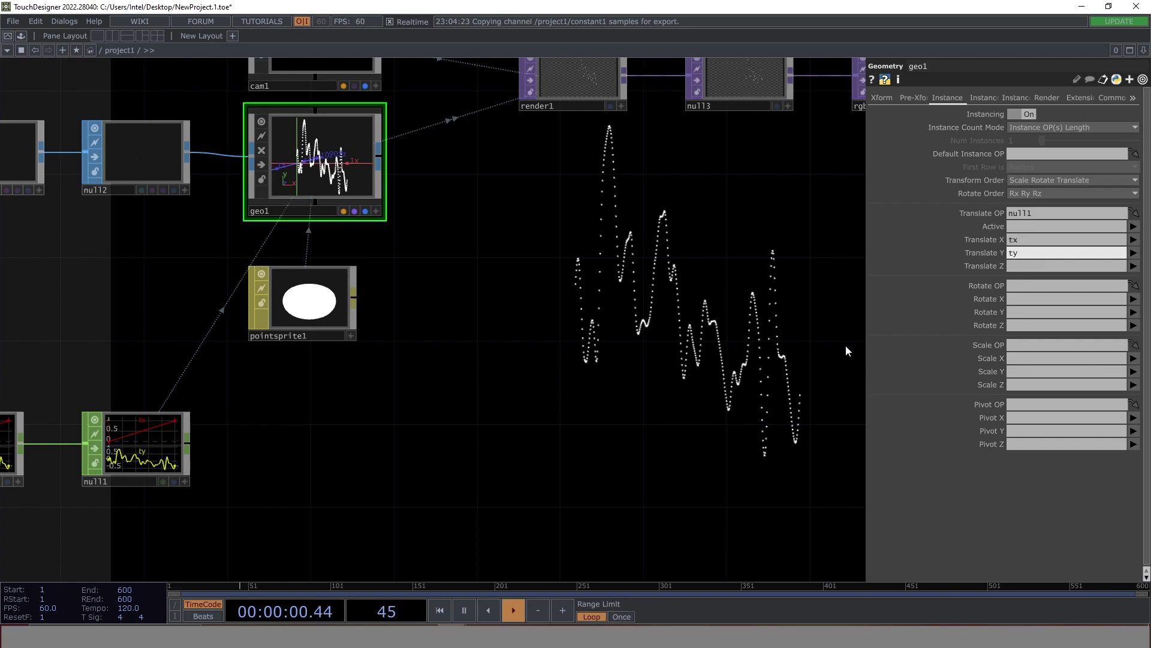
Set the Render TOP's resolution to 1024 x 1024 and its pixel format to 32-bit float (RGBA).
drag(622, 476, 633, 300)
drag(704, 262, 589, 402)
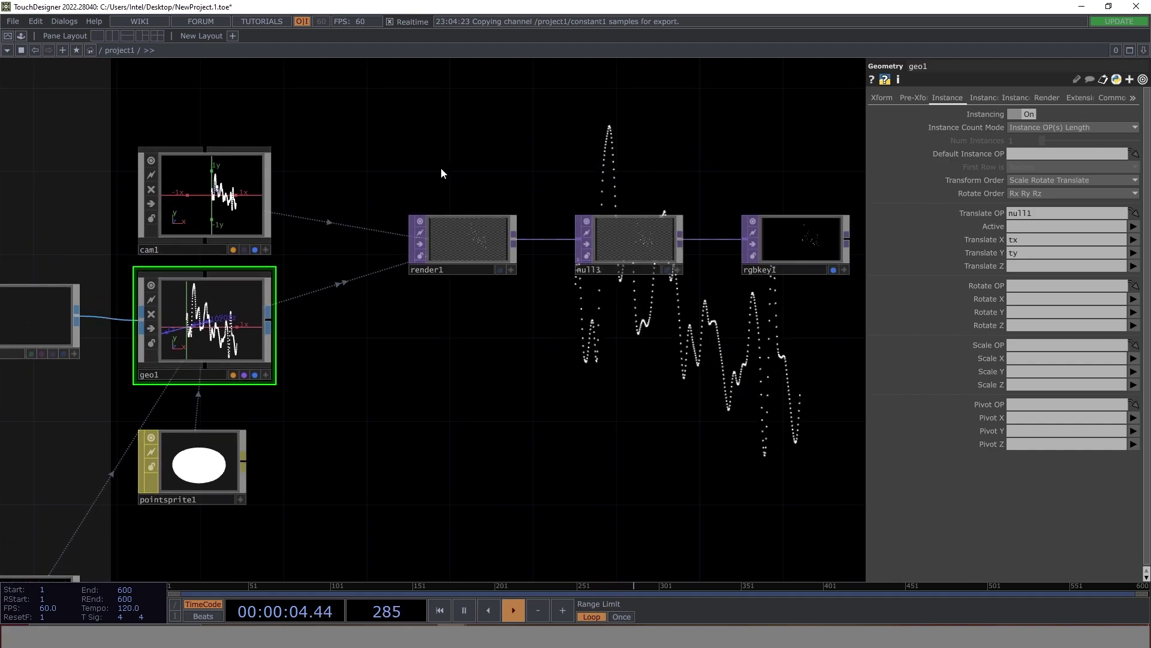
click(477, 240)
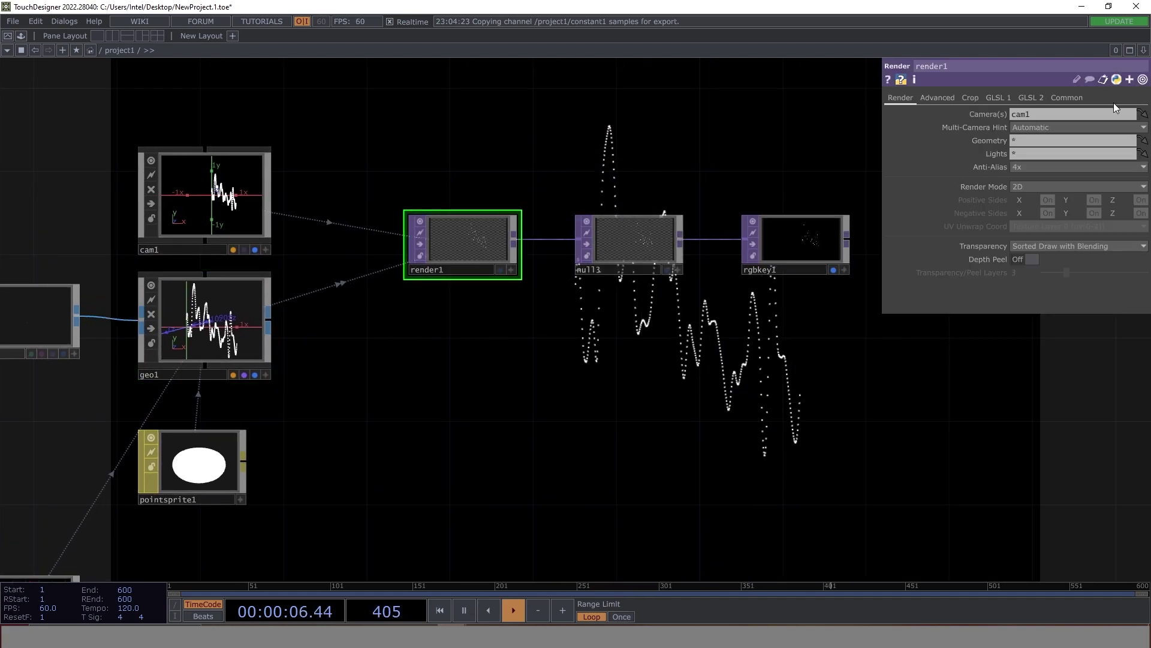
click(1063, 97)
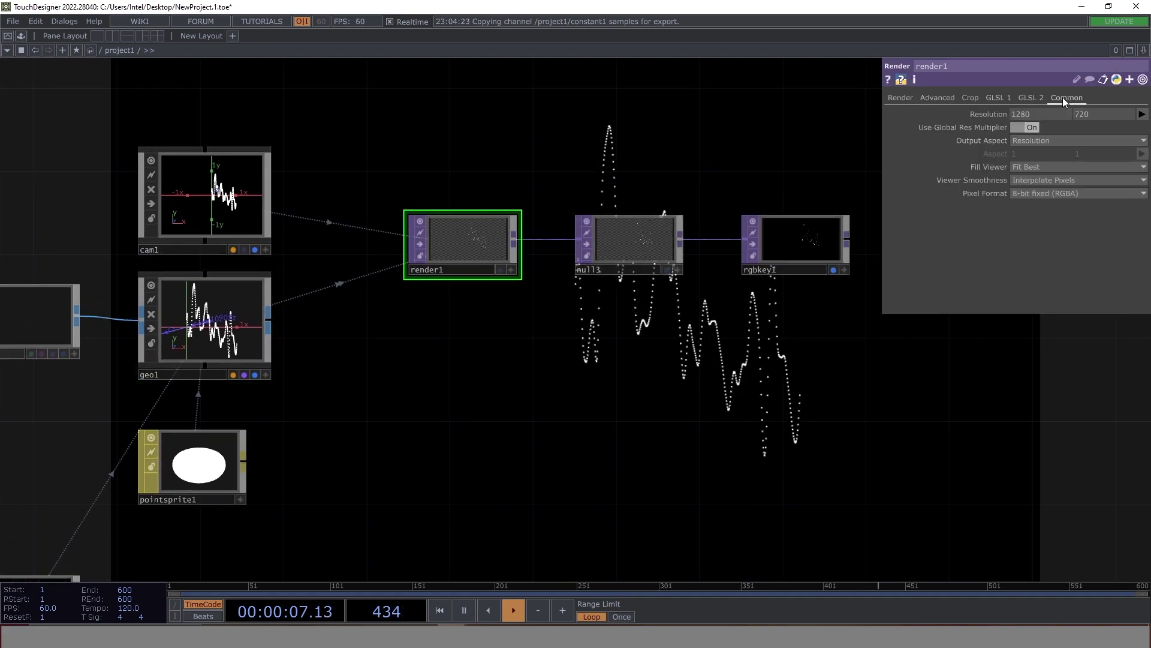
click(1142, 114)
click(1135, 260)
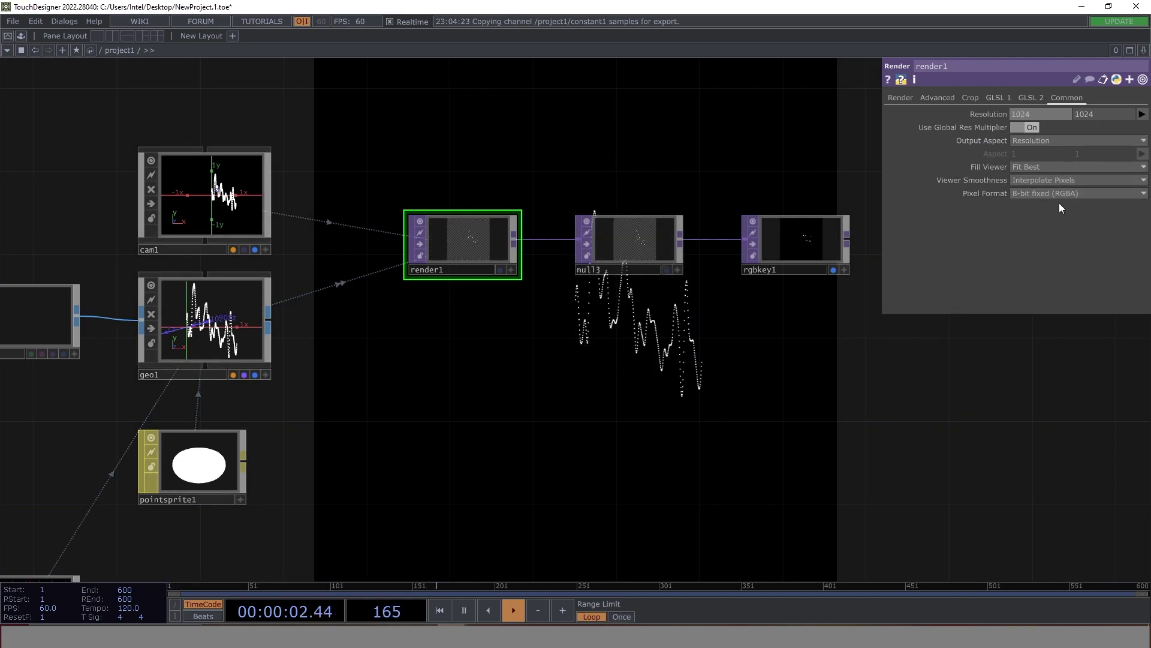
click(1046, 192)
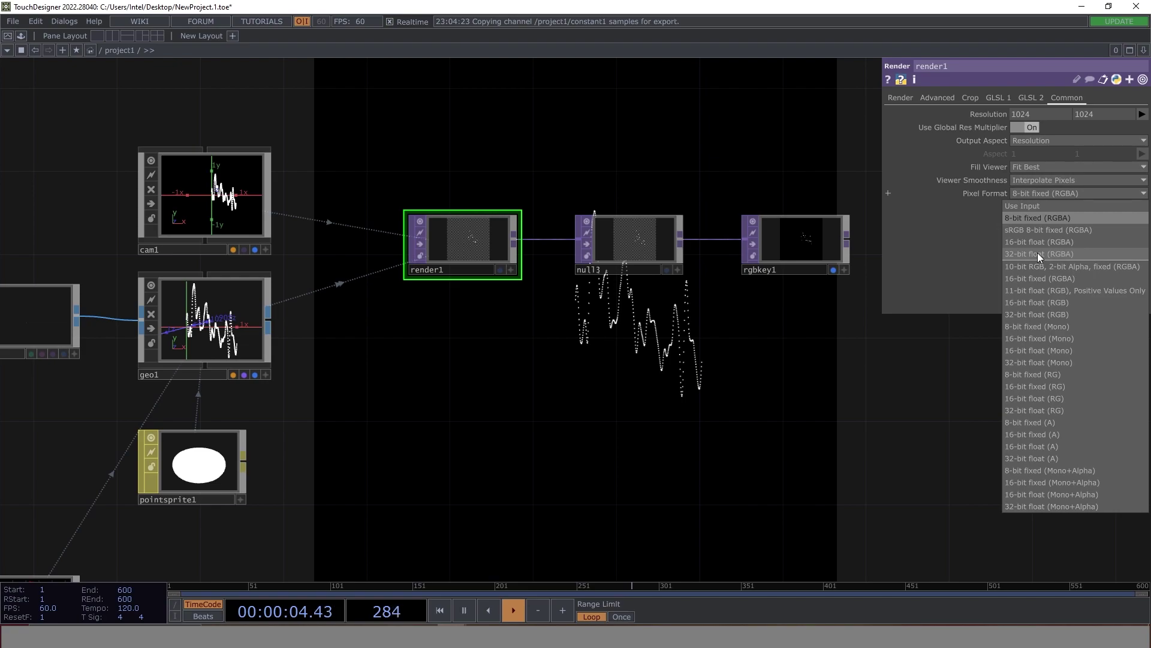
click(1037, 253)
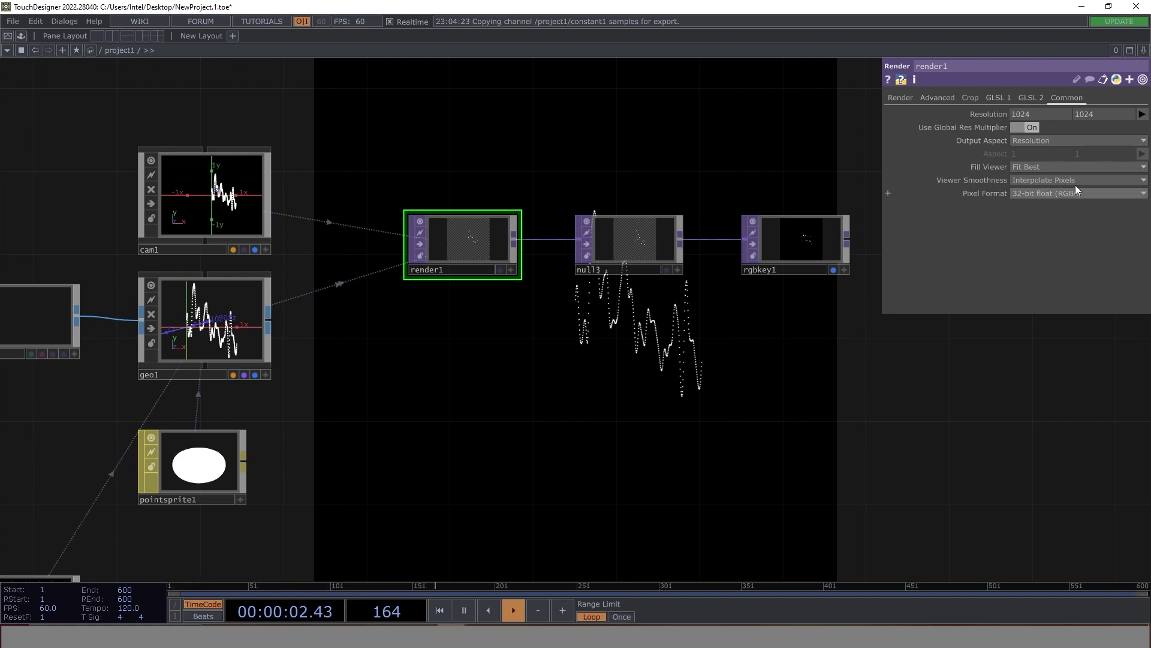
Move the Constant, Pattern and Noise CHOPs farther from the Merge CHOP to make room for another operator.
drag(547, 416, 701, 307)
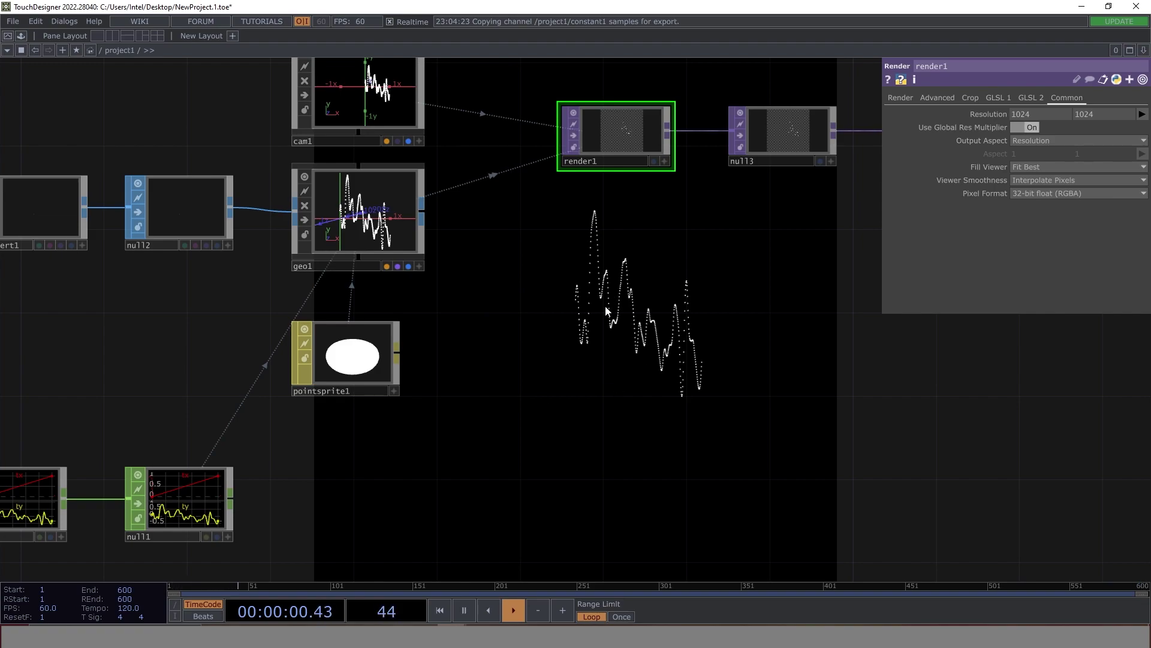
drag(536, 435, 1027, 296)
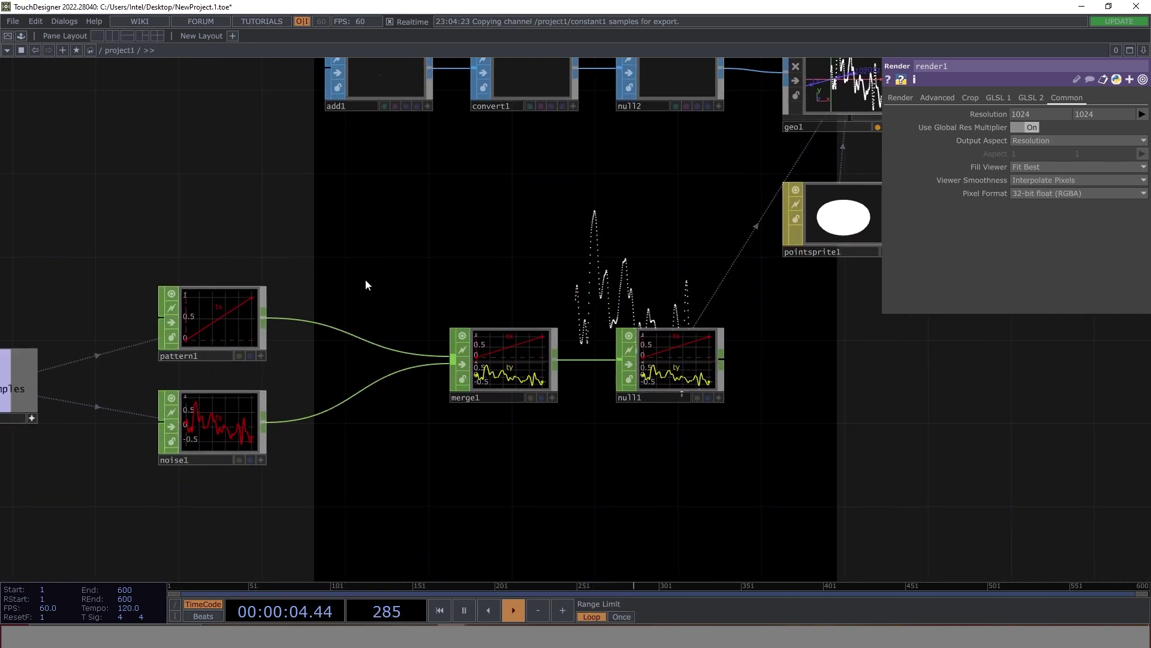
drag(334, 473, 475, 392)
scroll(475, 393, down, 5)
right_drag(285, 272, 445, 430)
drag(432, 391, 286, 387)
click(394, 284)
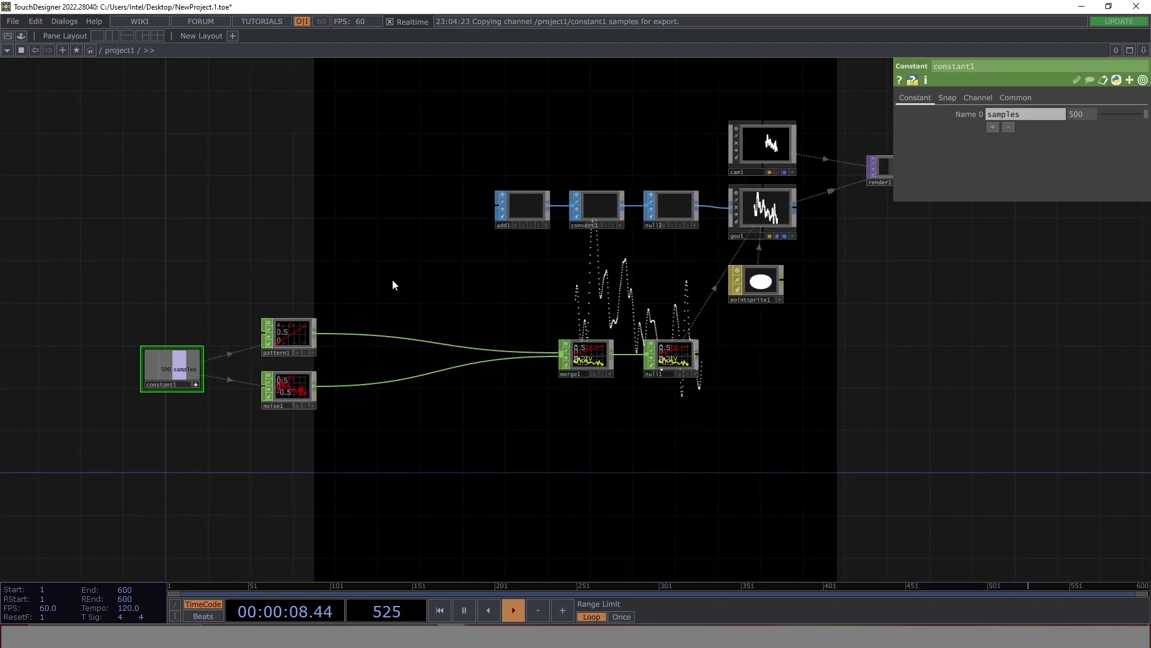
Insert a Math CHOP on the wire between the Pattern CHOP and the Merge CHOP.
scroll(350, 333, up, 5)
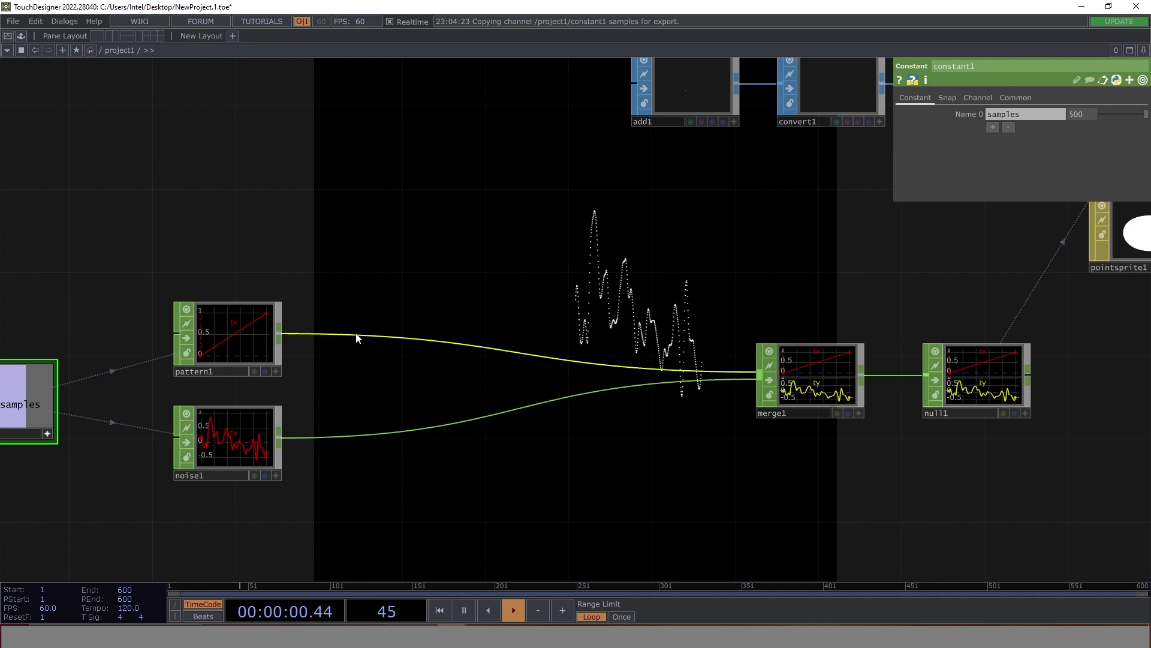
right_click(358, 334)
click(382, 319)
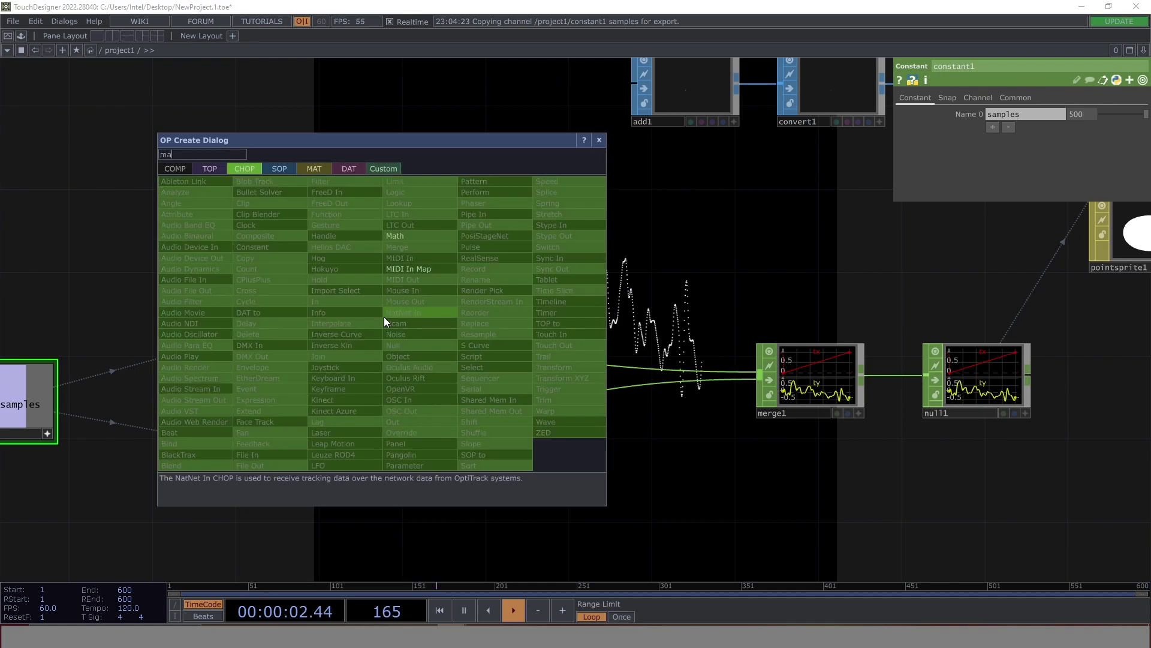
click(406, 261)
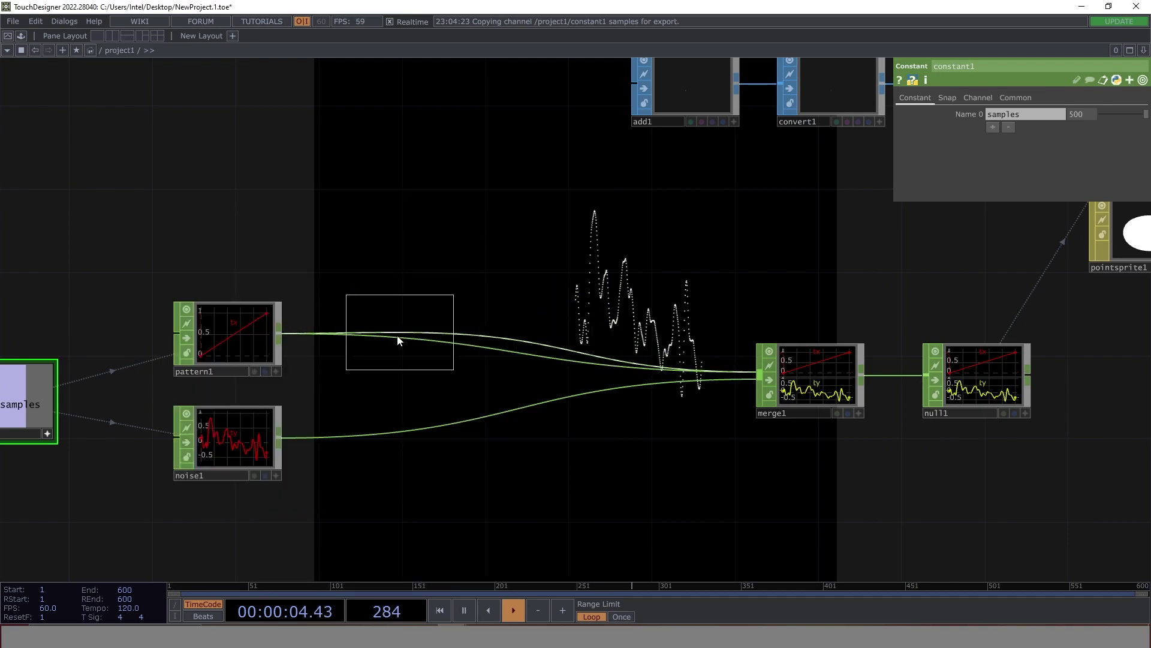
click(400, 333)
Set the start of the Math CHOP's To Range to -1.
scroll(288, 318, up, 5)
scroll(238, 352, up, 1)
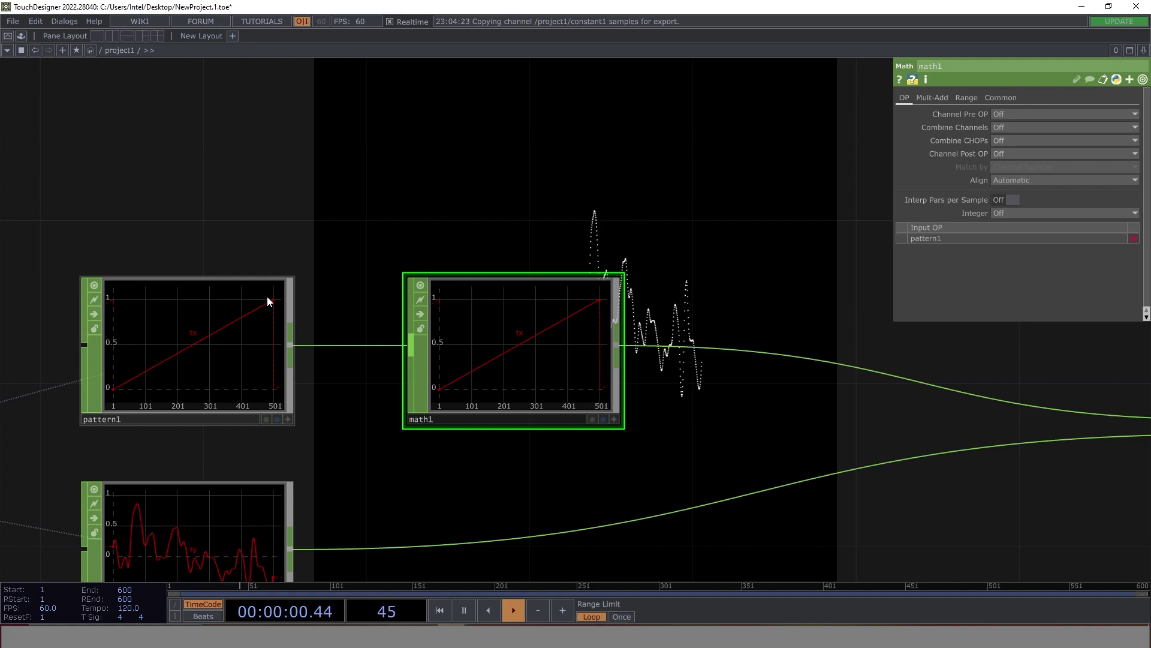
drag(732, 442, 477, 471)
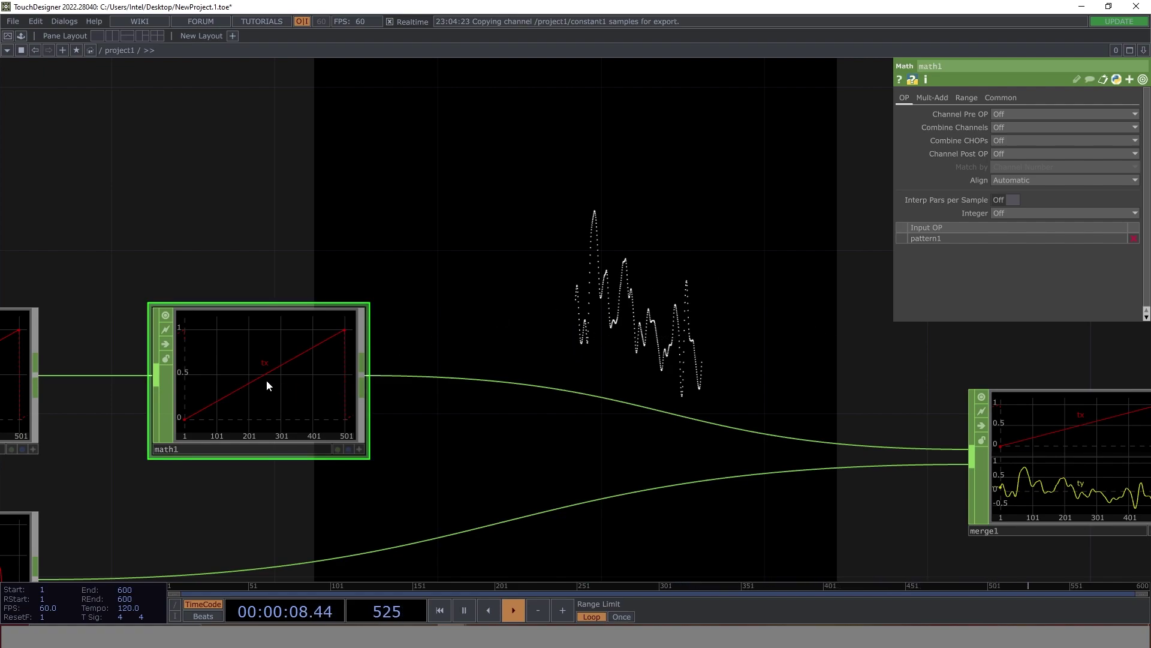
click(966, 98)
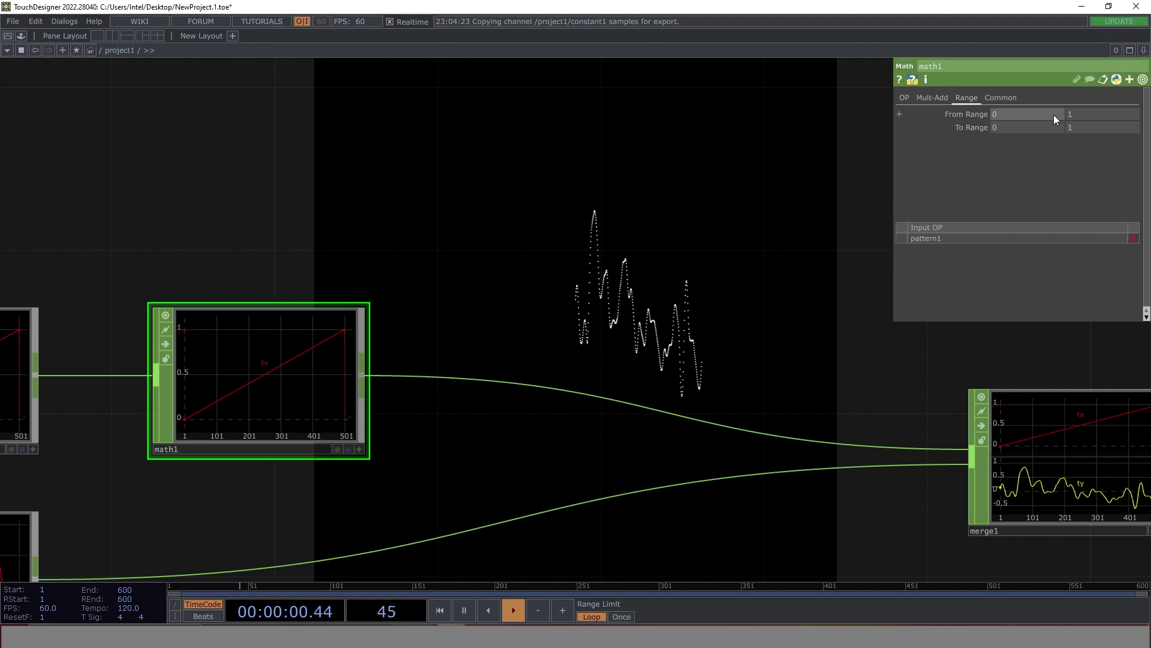
text(-1)
key(Return)
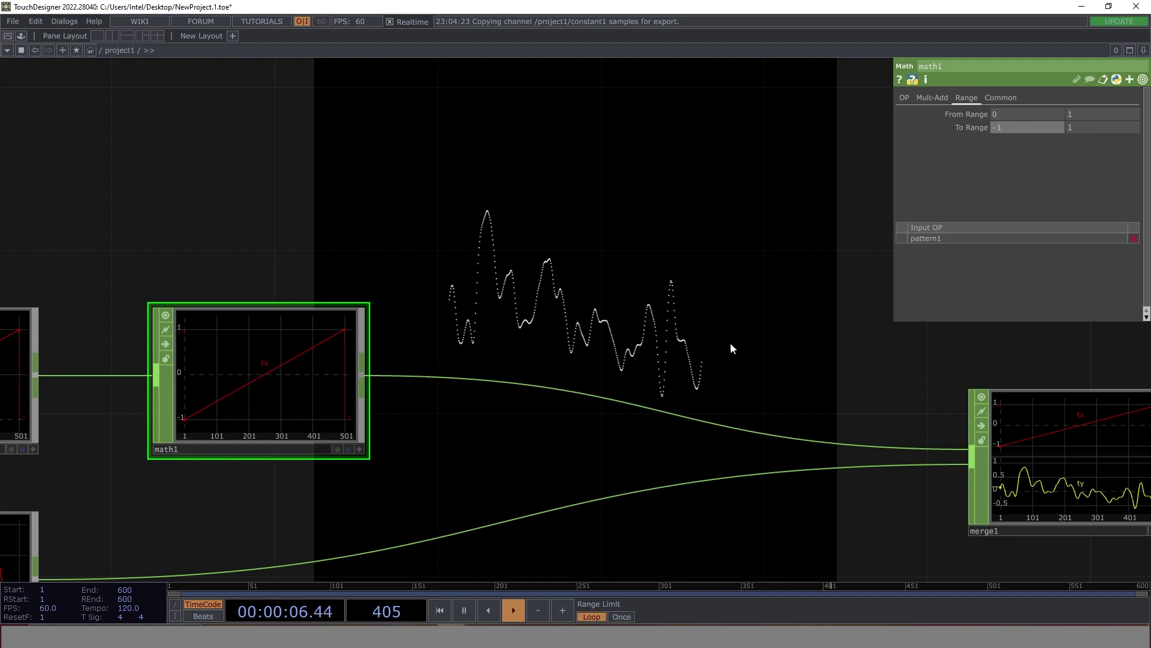
Switch the Camera COMP's projection to Orthographic and set its Ortho Width to 2.05.
scroll(754, 331, down, 3)
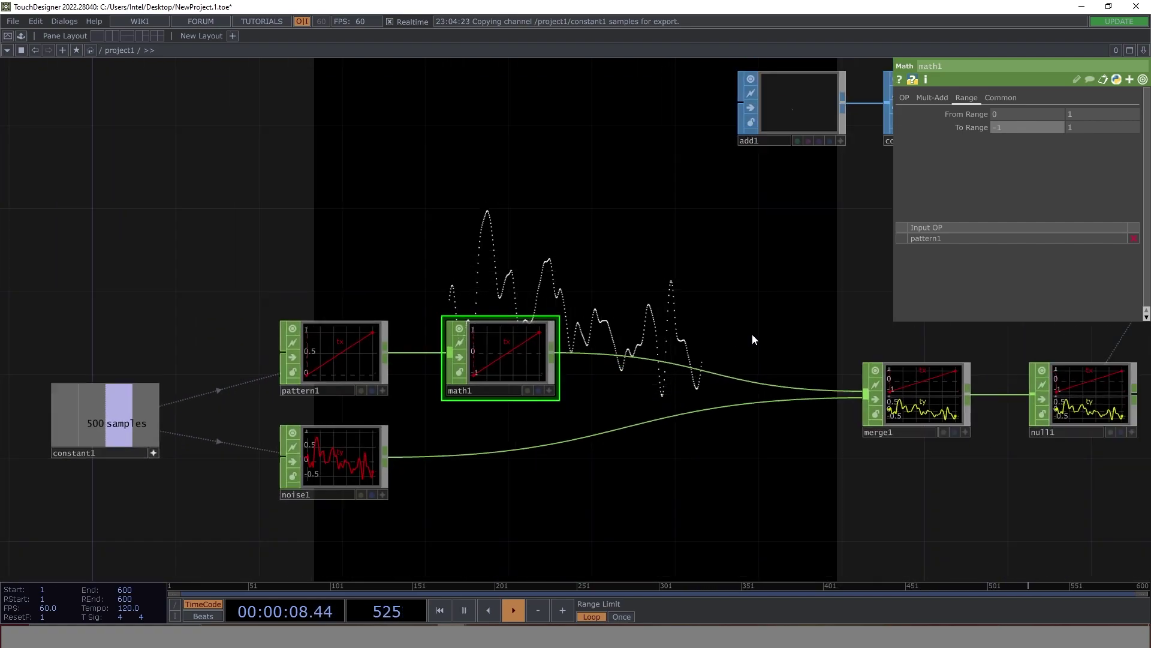
drag(735, 314, 527, 318)
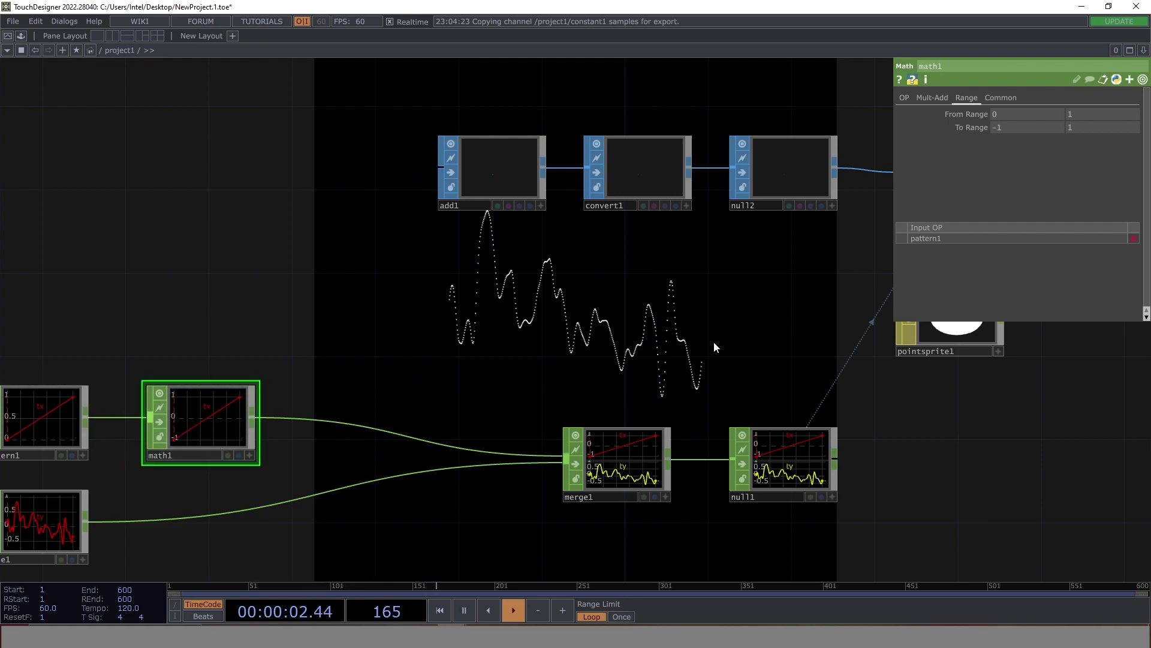
drag(916, 431, 223, 451)
drag(355, 292, 441, 424)
click(359, 232)
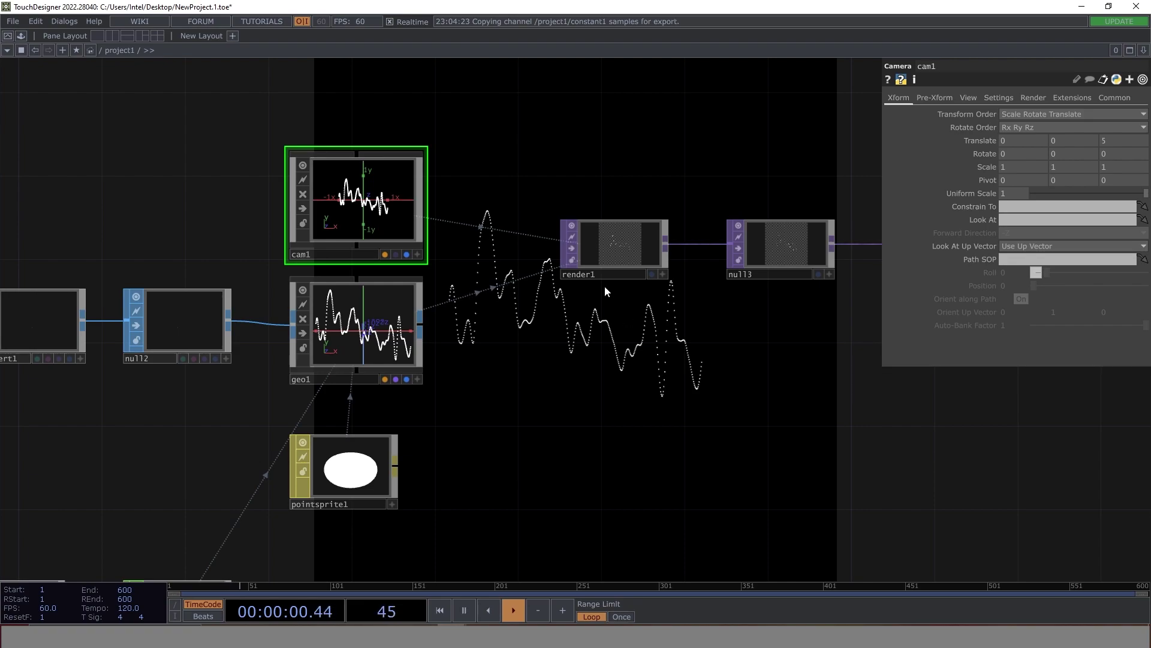
click(969, 96)
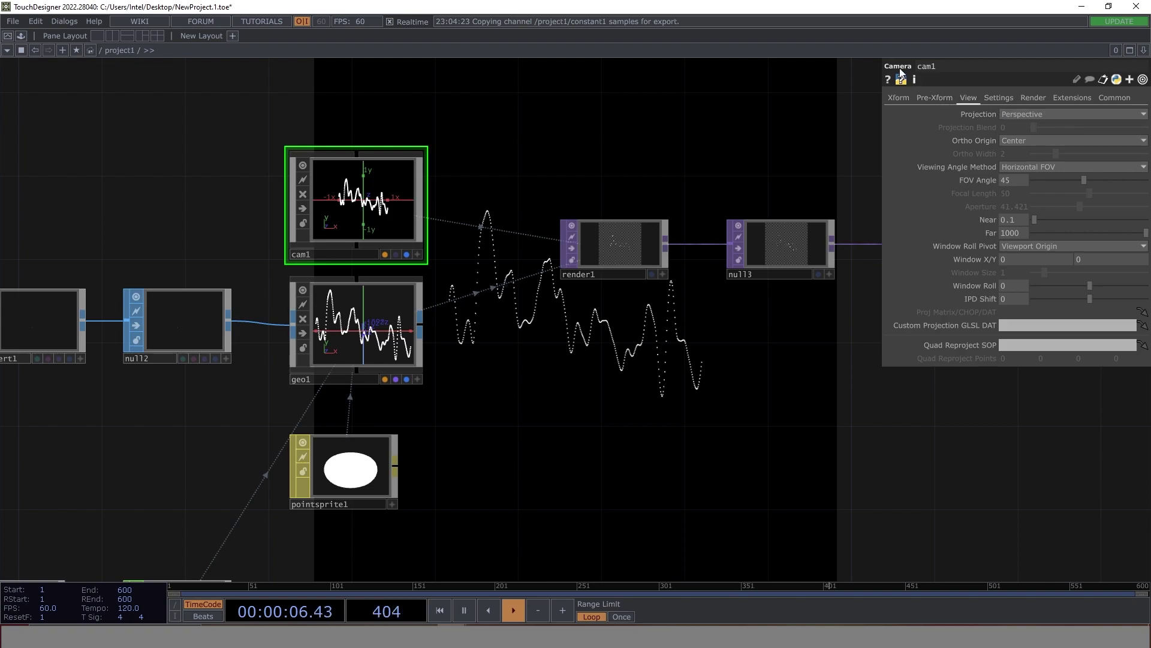
click(1020, 110)
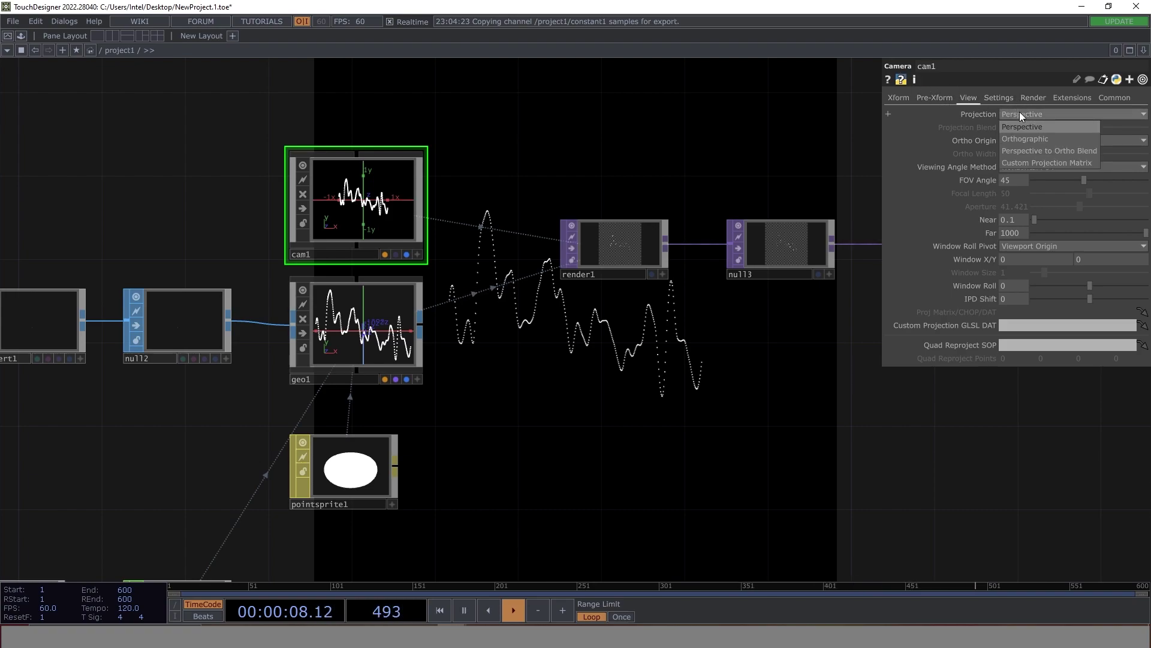
click(1045, 135)
drag(560, 314, 426, 127)
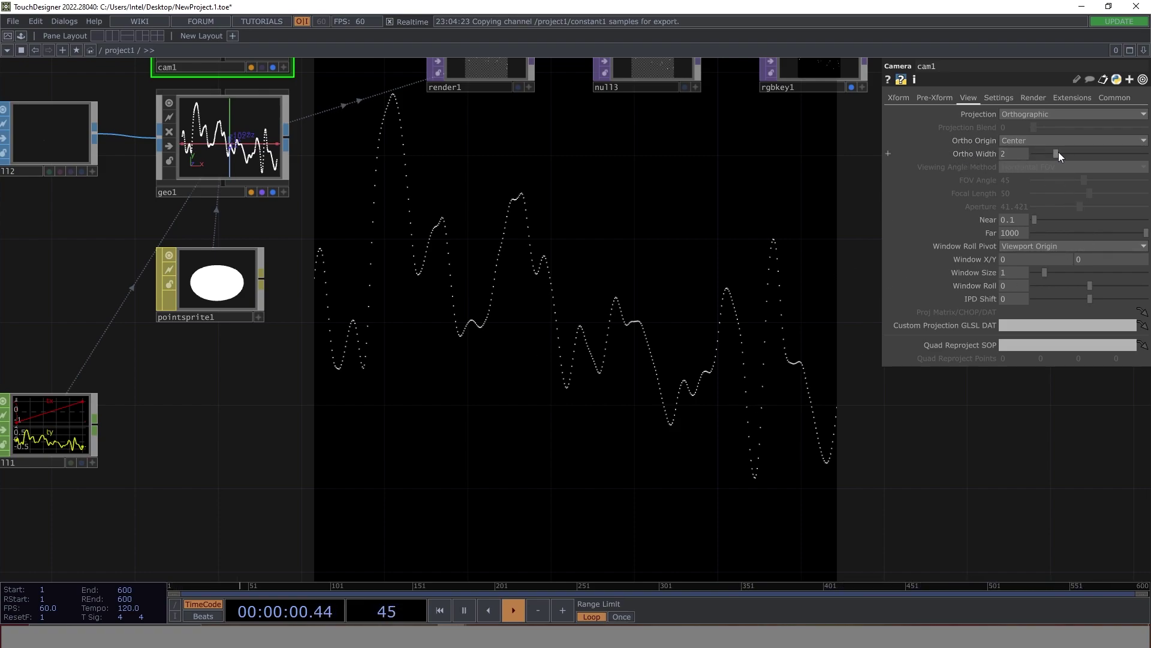
drag(1056, 153, 1056, 154)
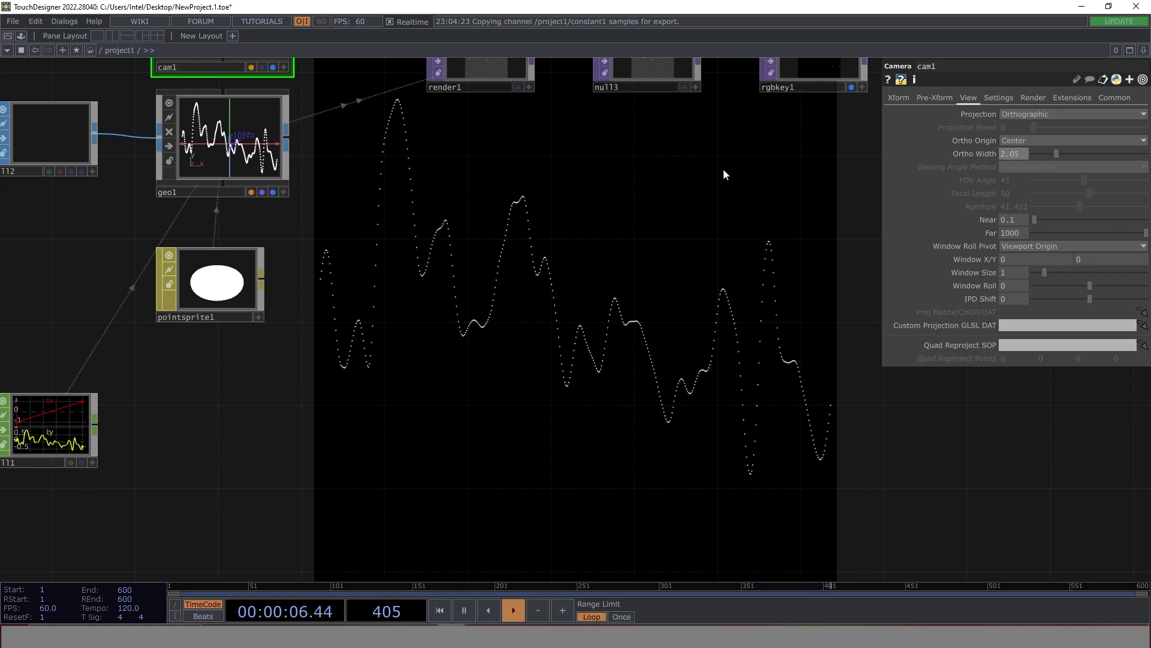
Animate the Noise CHOP by setting its Translate Z to the expression absTime.frame.
scroll(466, 204, down, 5)
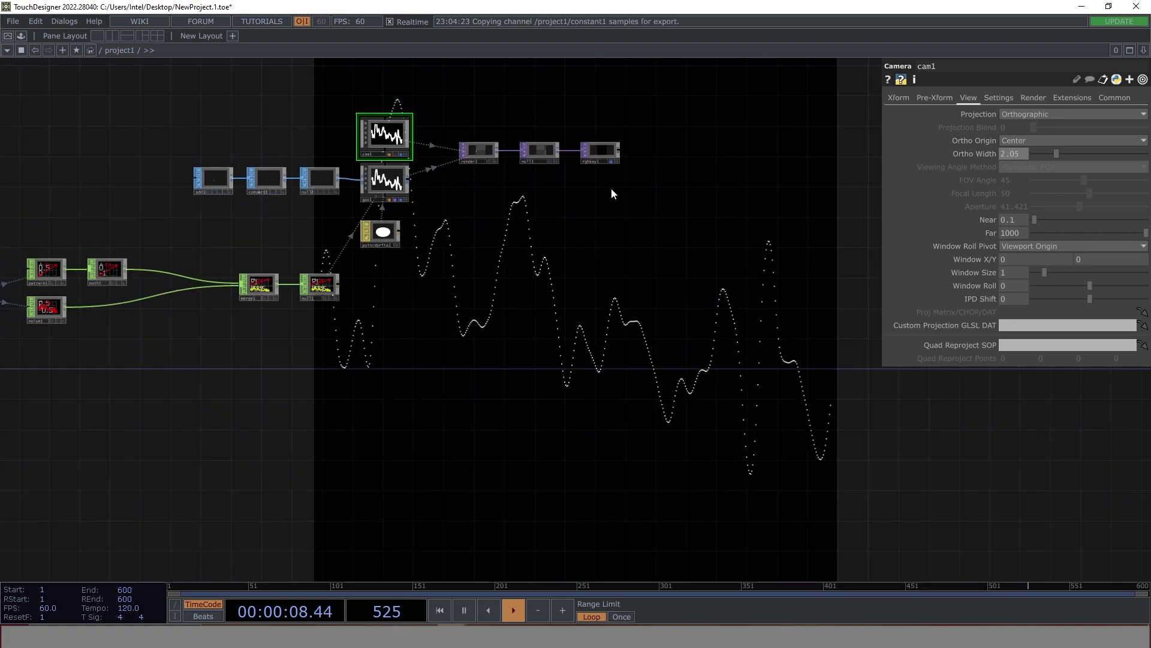
drag(303, 342, 382, 362)
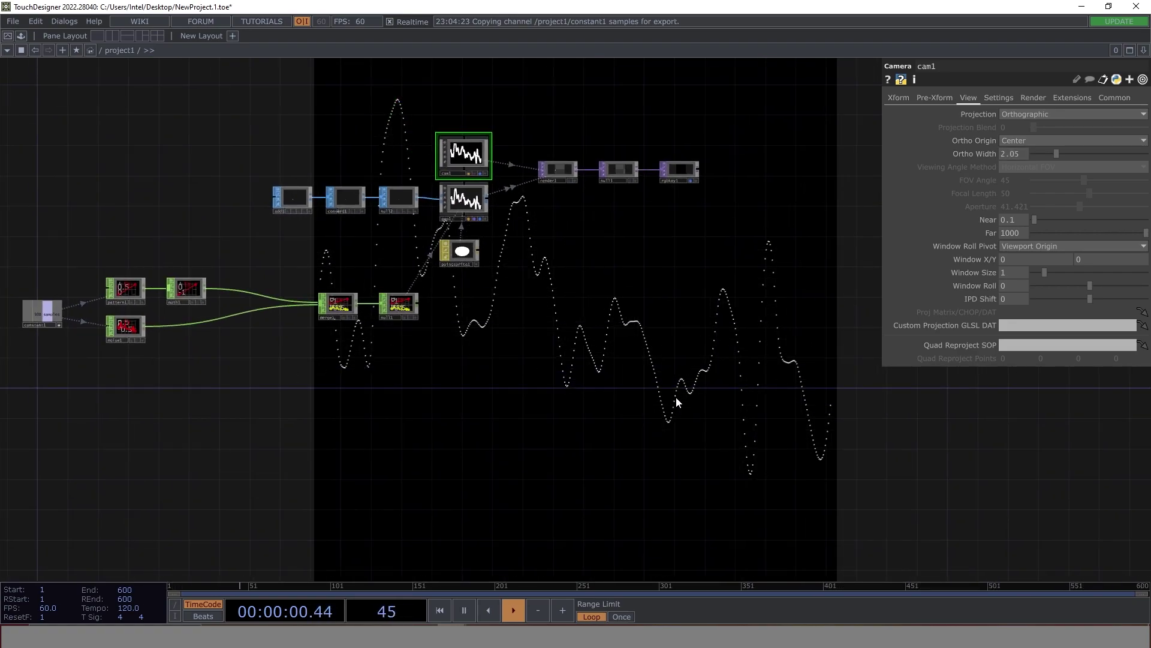
scroll(231, 334, up, 6)
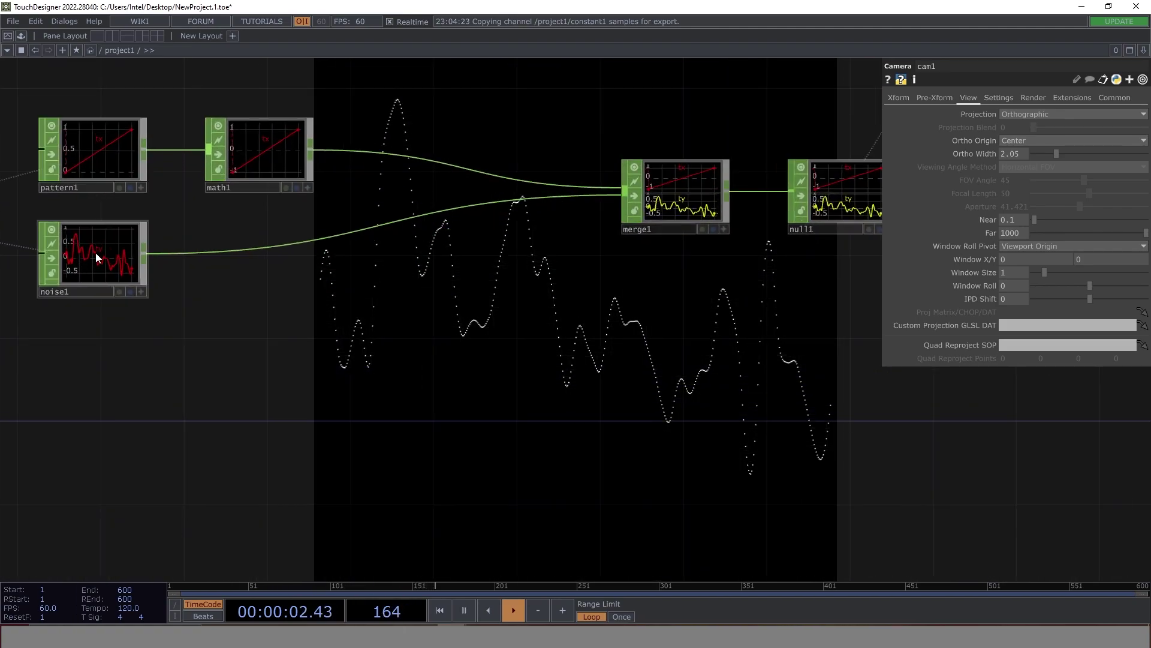
click(99, 253)
click(950, 95)
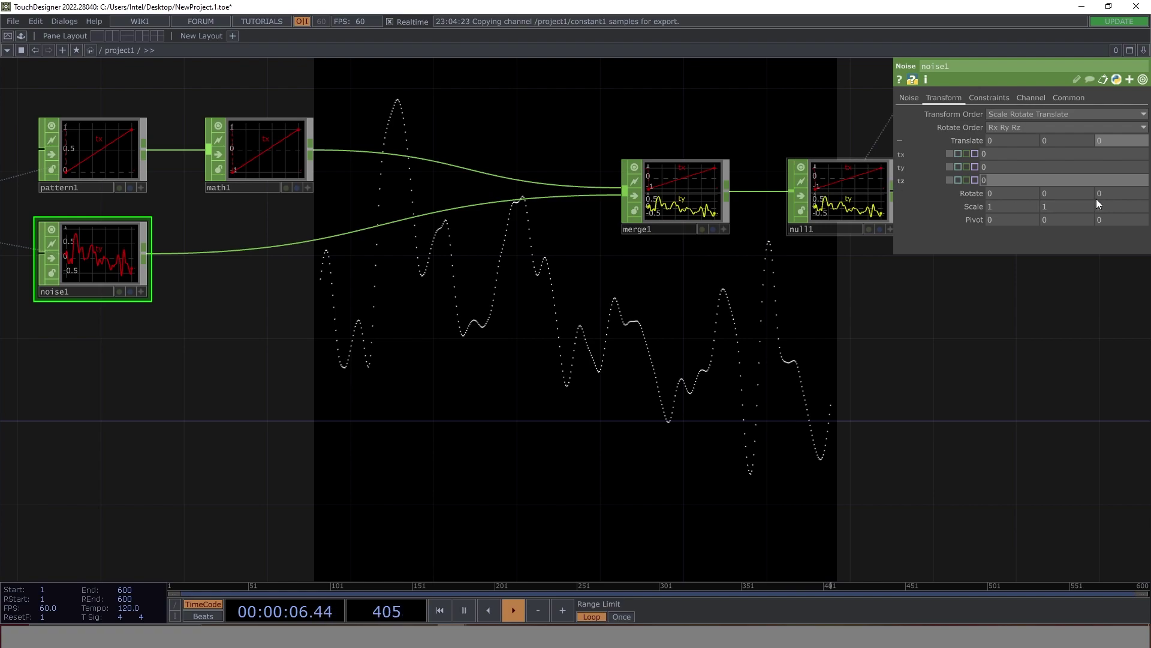
text(absTime.s)
key(BackSpace)
text(frames)
key(Return)
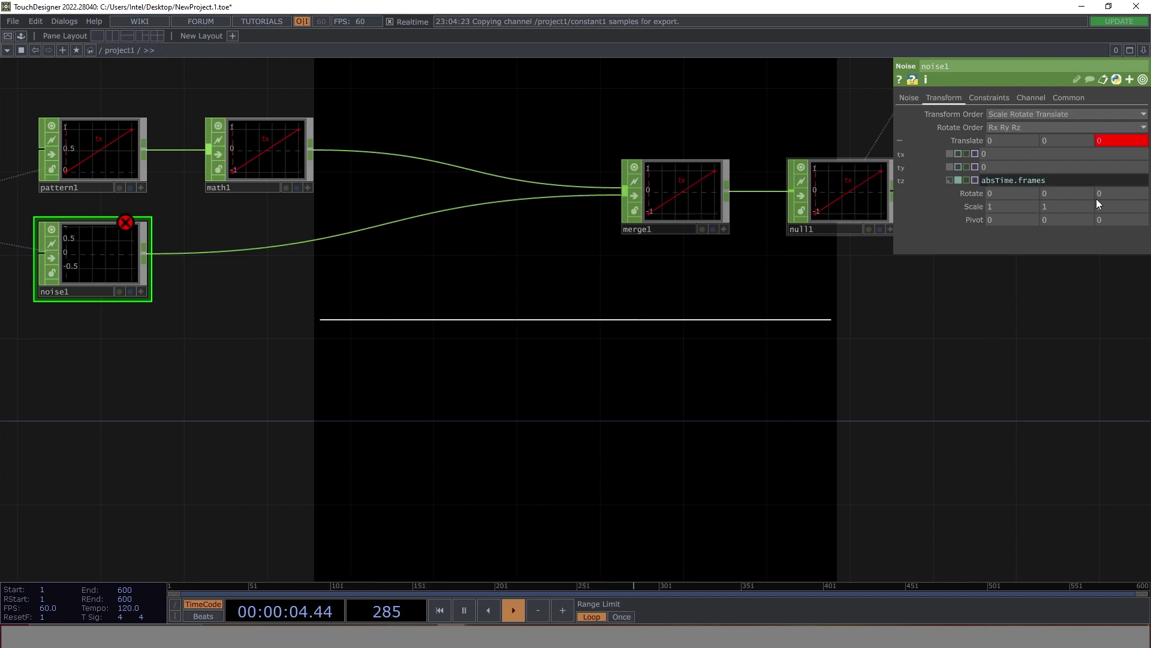
key(BackSpace)
key(Return)
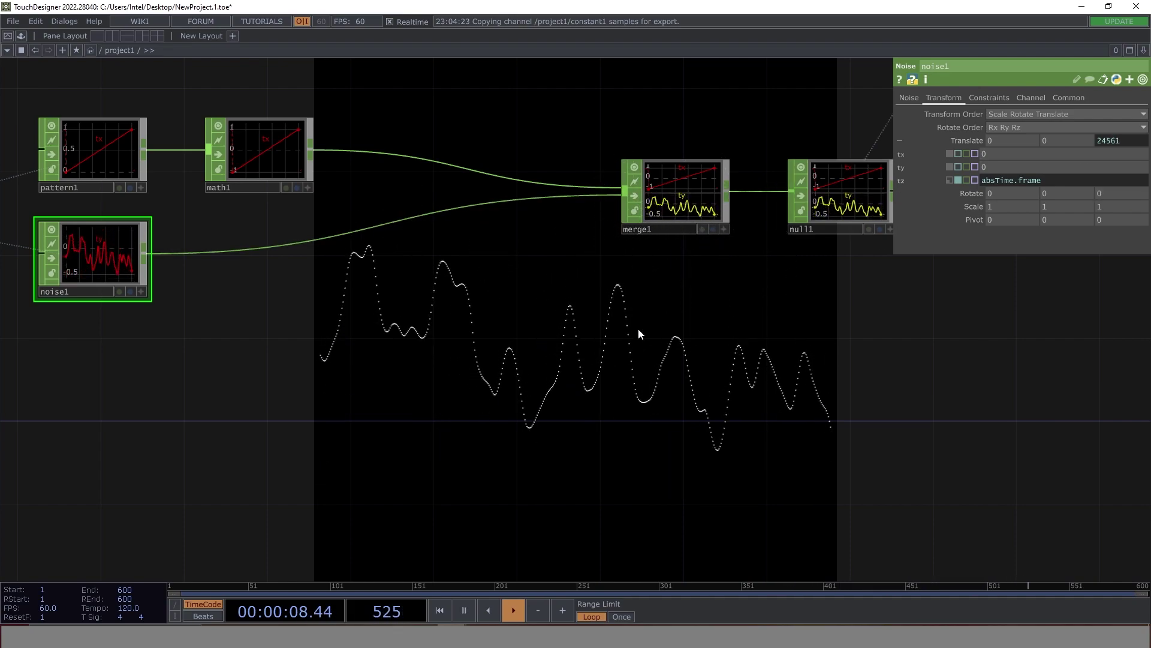
Set the Noise CHOP's Period to 2.
click(909, 98)
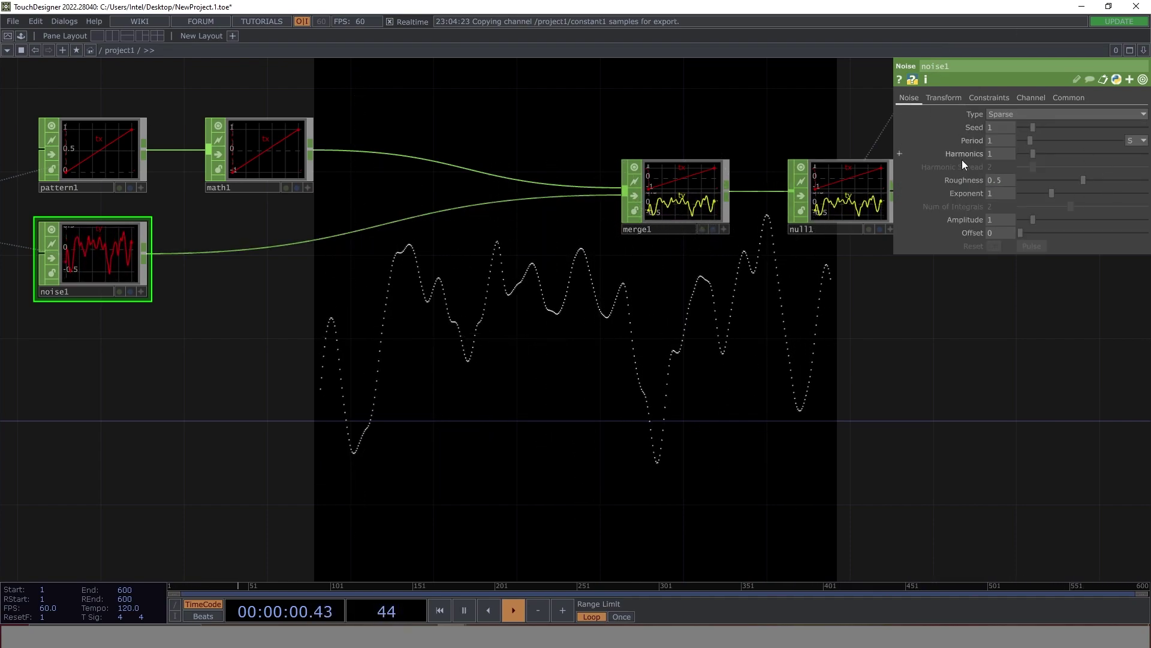
drag(540, 319, 459, 217)
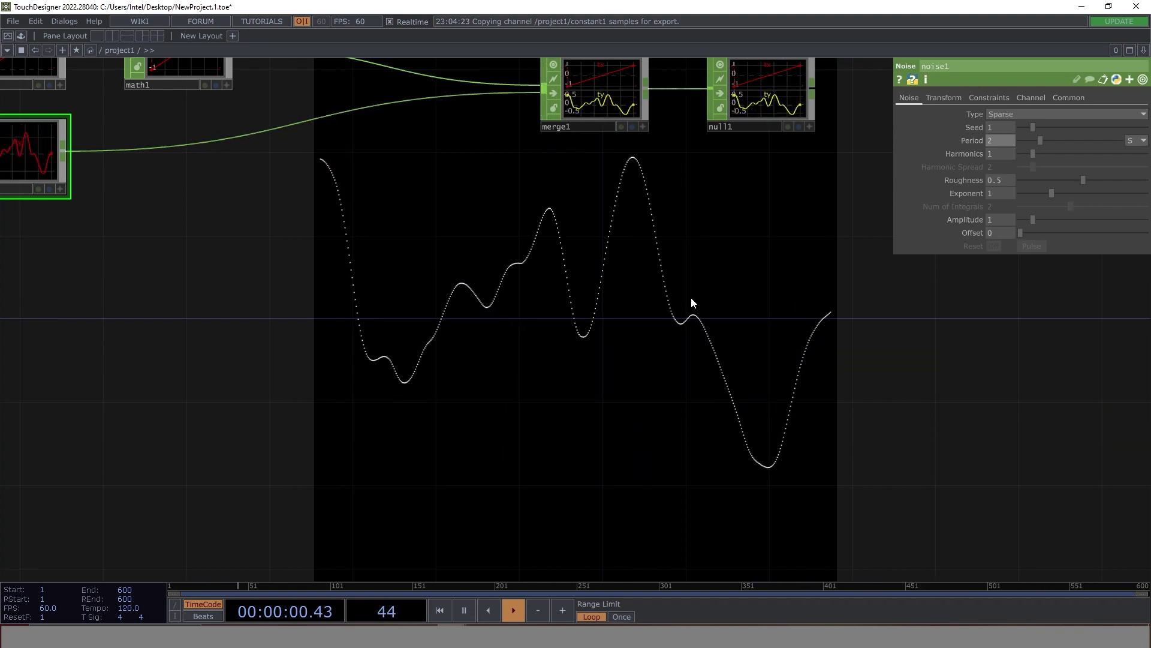
Move the RGB Key TOP well away from the null3 TOP to free space between them.
drag(684, 304, 547, 357)
drag(617, 246, 430, 336)
drag(563, 281, 596, 461)
key(Tab)
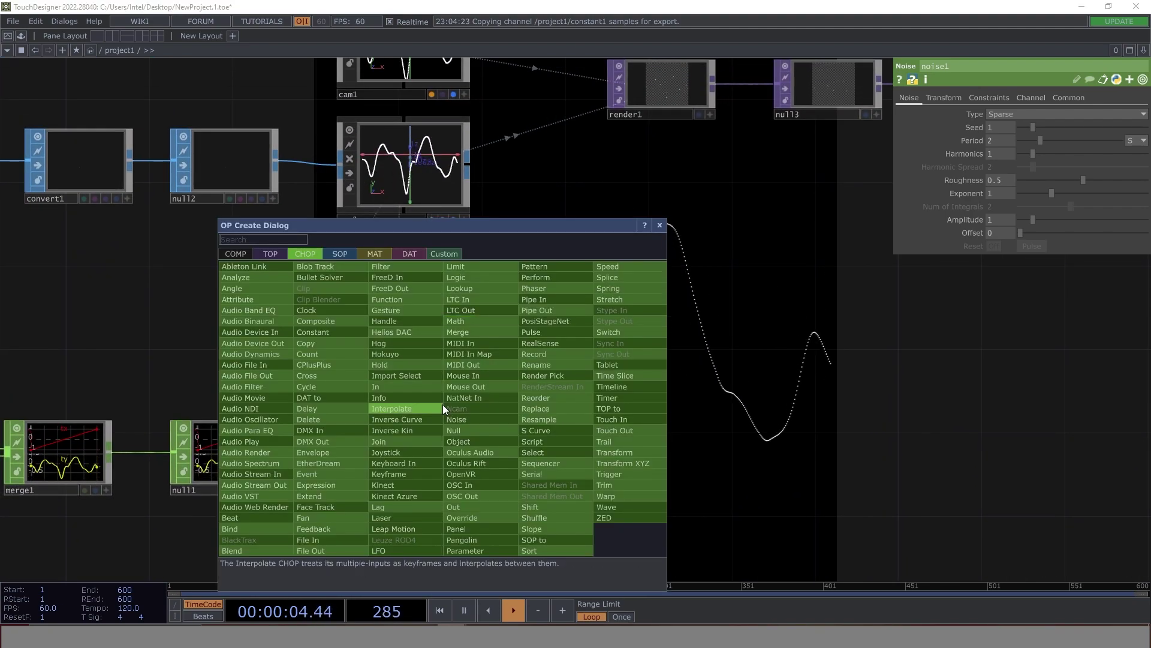
click(760, 234)
drag(630, 332, 186, 632)
drag(471, 252, 464, 251)
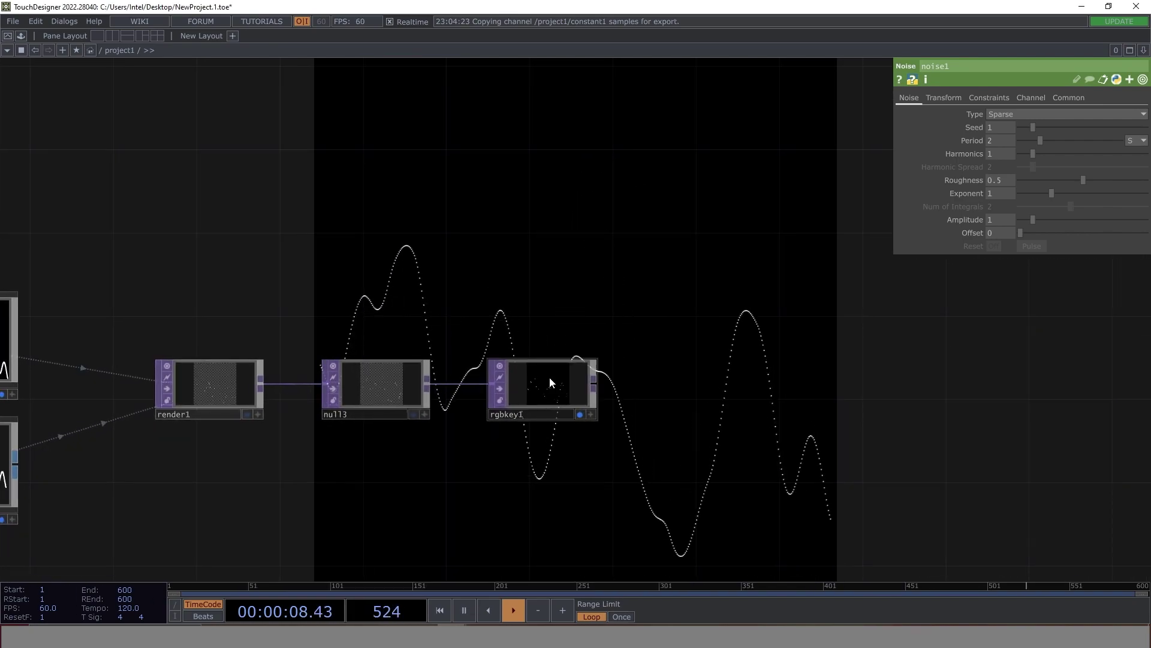
drag(1110, 367, 991, 399)
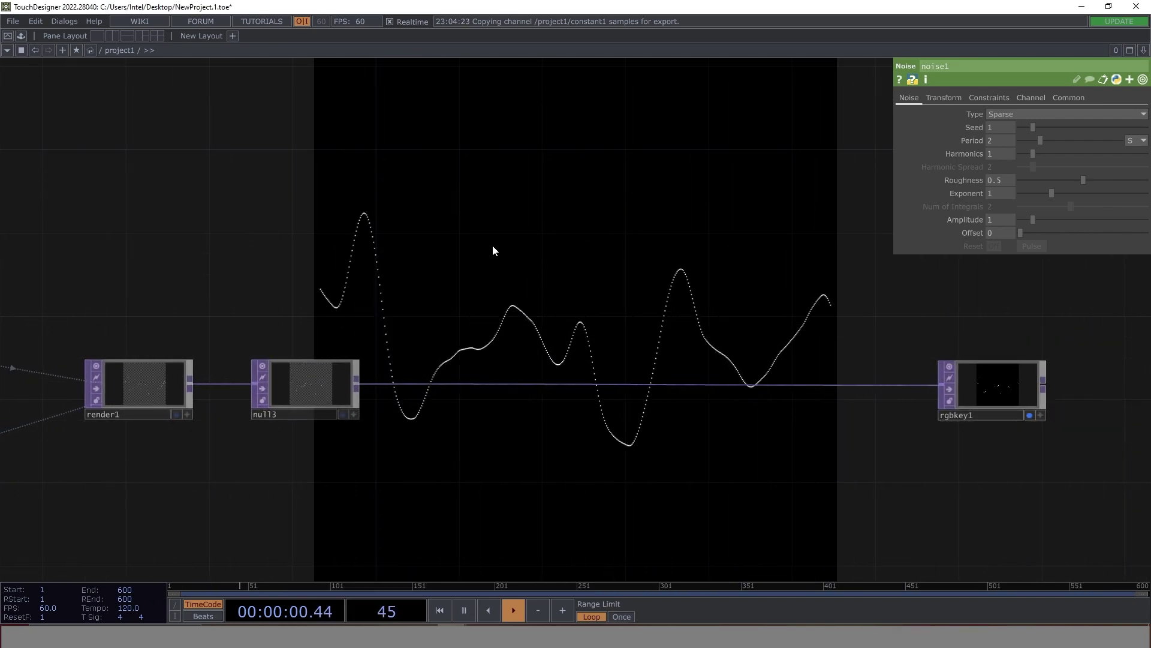
Create a chain of Feedback, Level, Transform and Composite TOPs above the connection between null3 and the RGB Key TOP.
key(Tab)
text(fee)
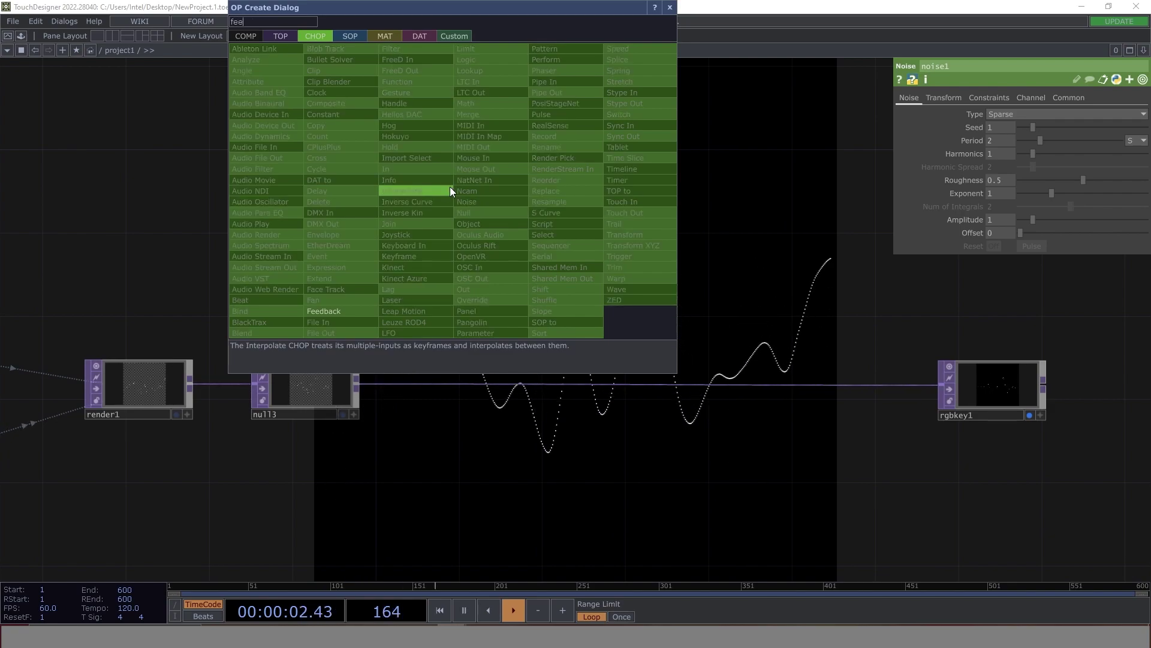
click(282, 37)
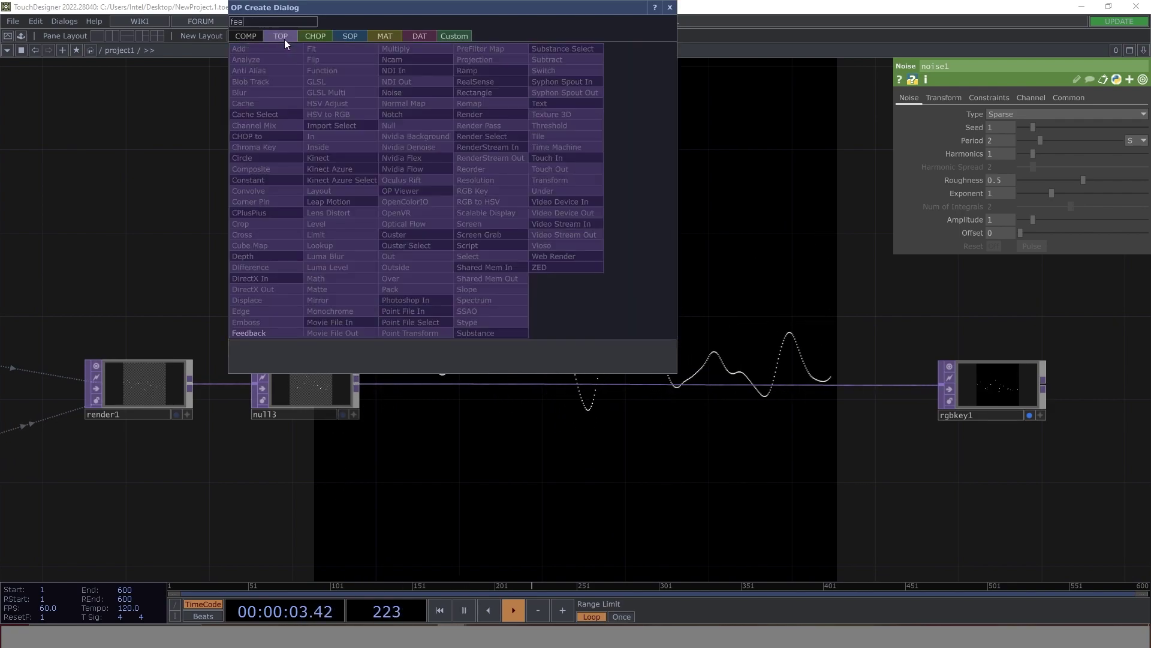
click(264, 334)
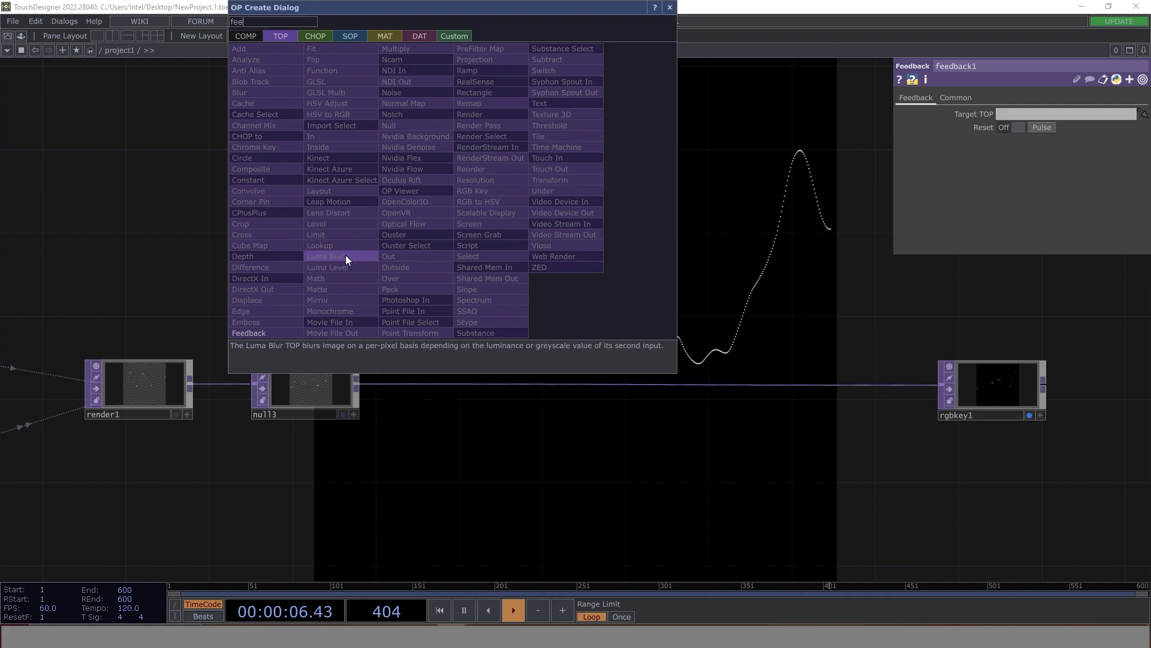
click(334, 224)
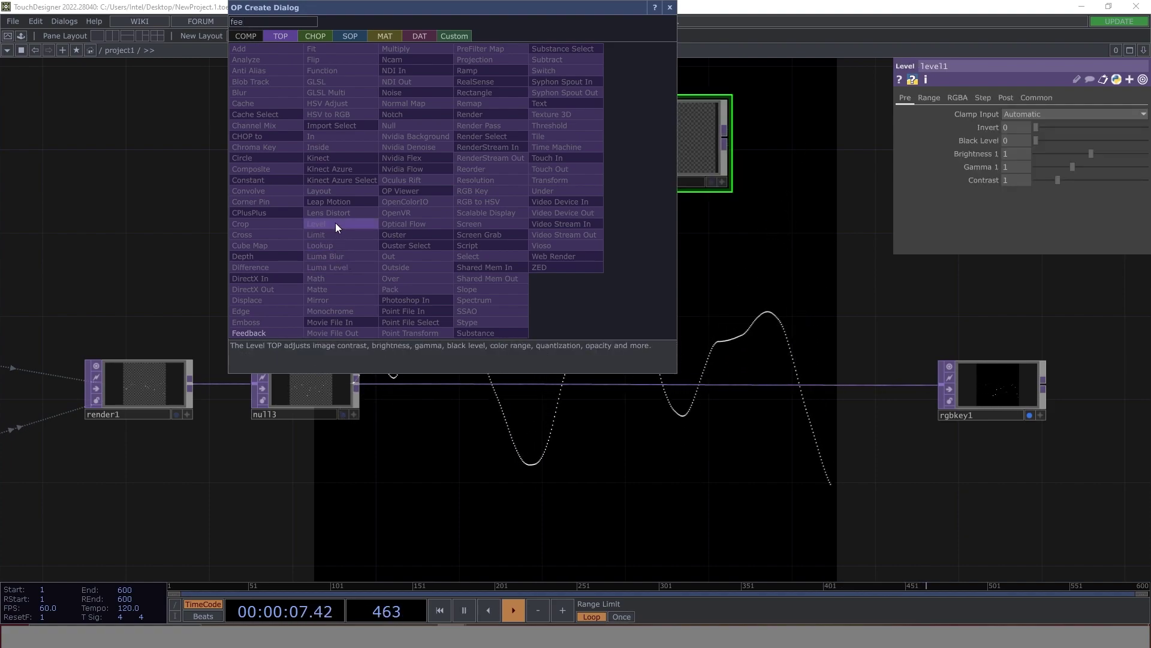
click(581, 182)
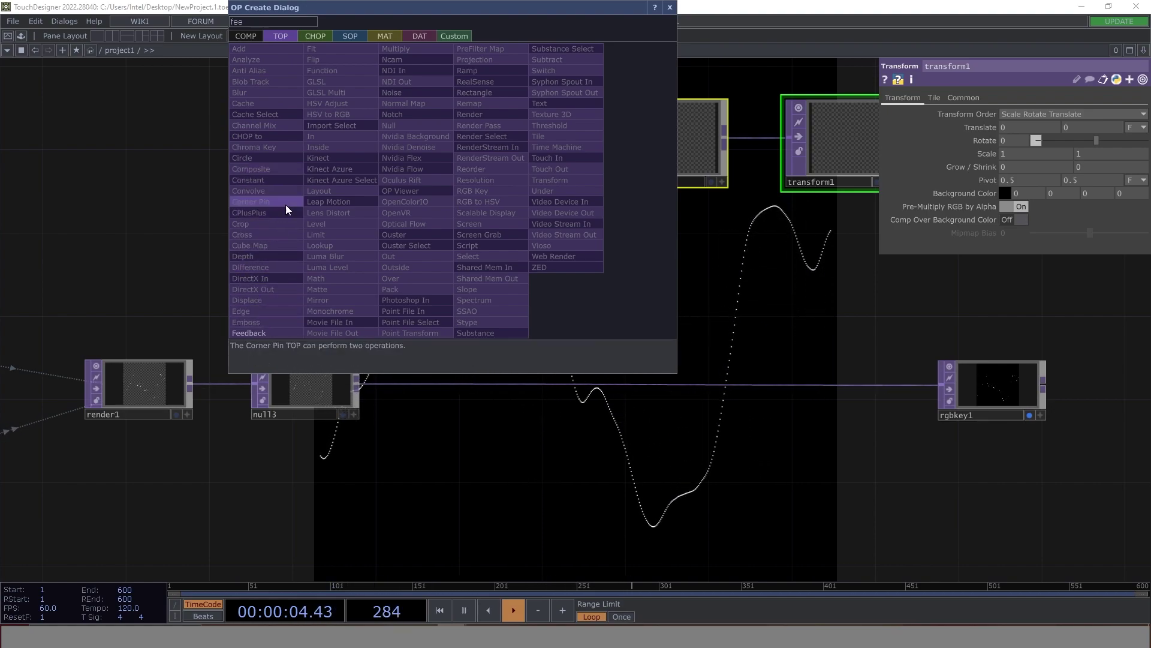
click(279, 169)
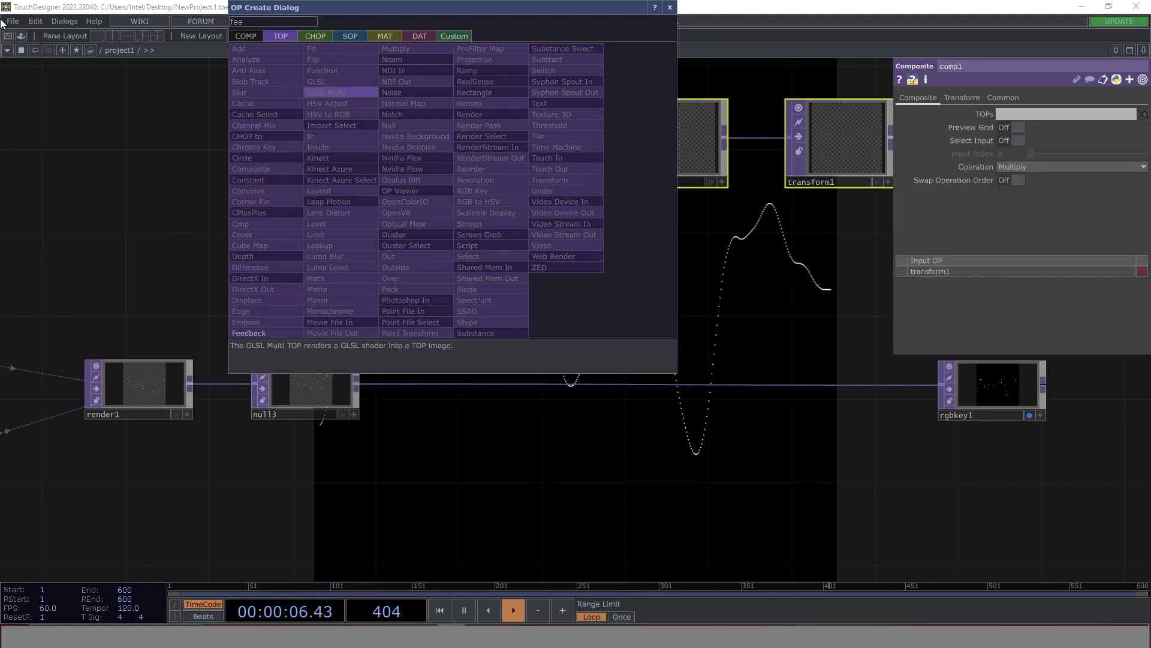
click(672, 9)
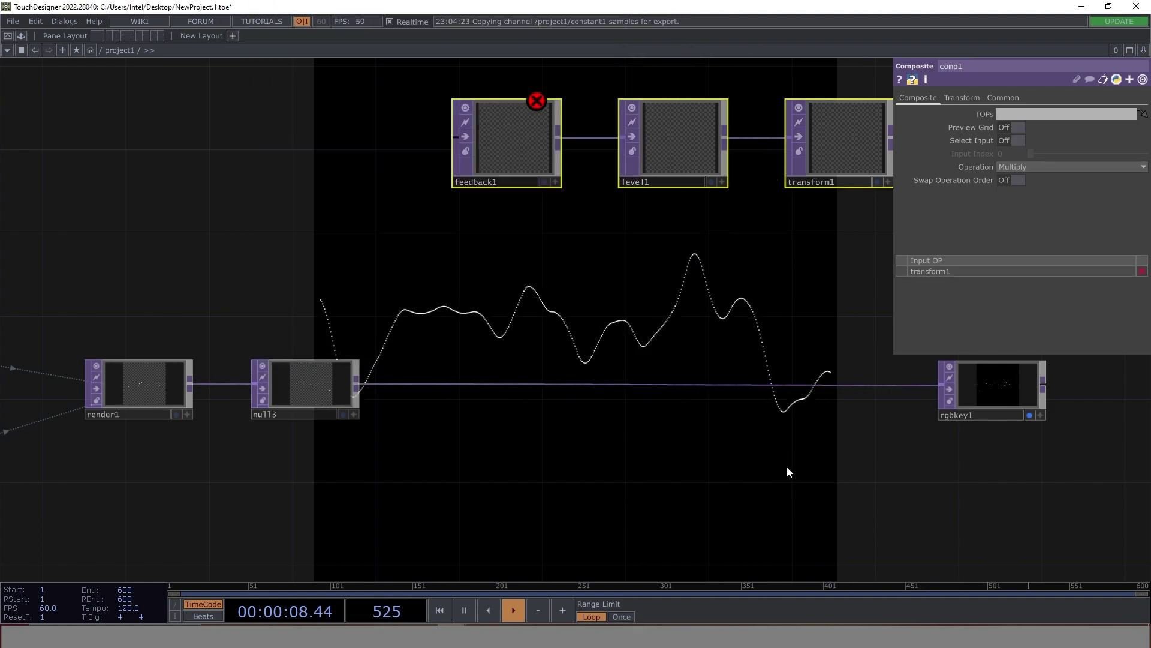
Wire null3 into both the Feedback TOP and the Composite TOP, and feed the Composite TOP's output into the RGB Key TOP.
drag(730, 464, 564, 338)
scroll(564, 339, down, 3)
drag(696, 309, 597, 377)
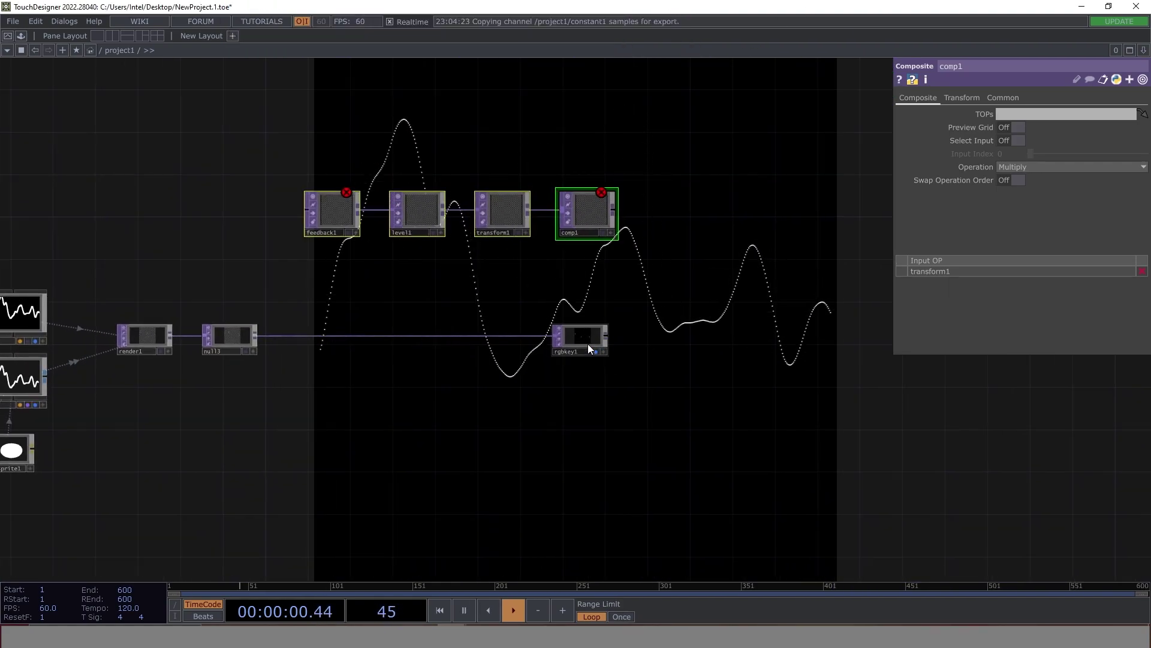
drag(585, 337, 753, 333)
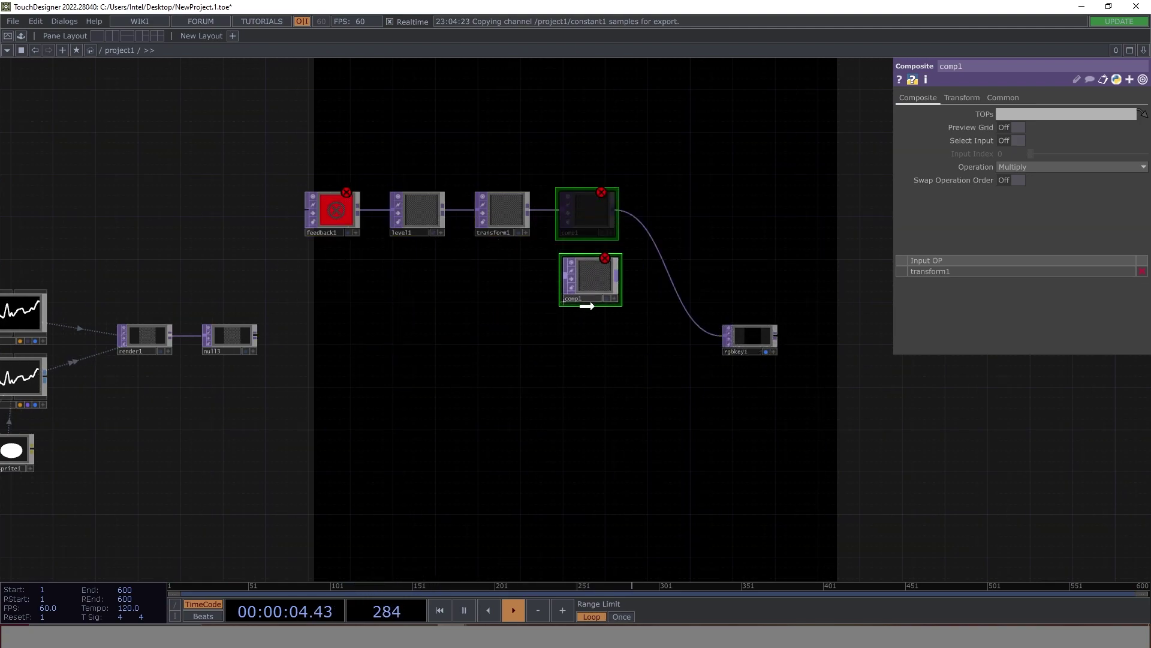
drag(257, 337, 307, 210)
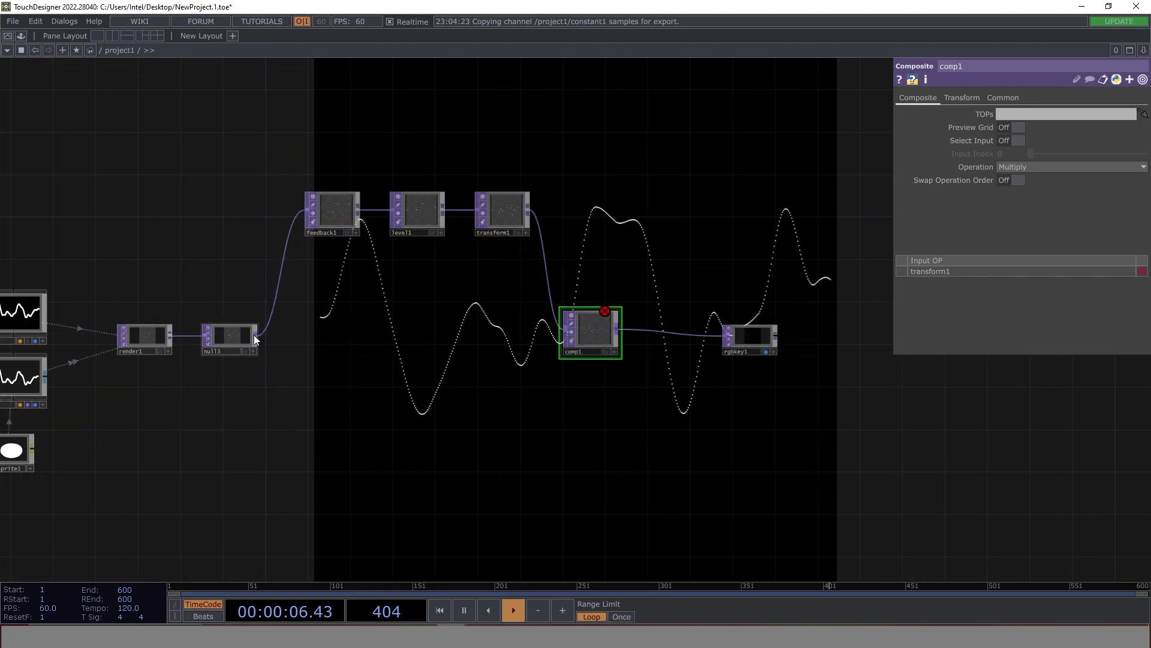
Set the Feedback TOP's Target TOP to comp1 and the Composite TOP's Operation to Add.
click(353, 213)
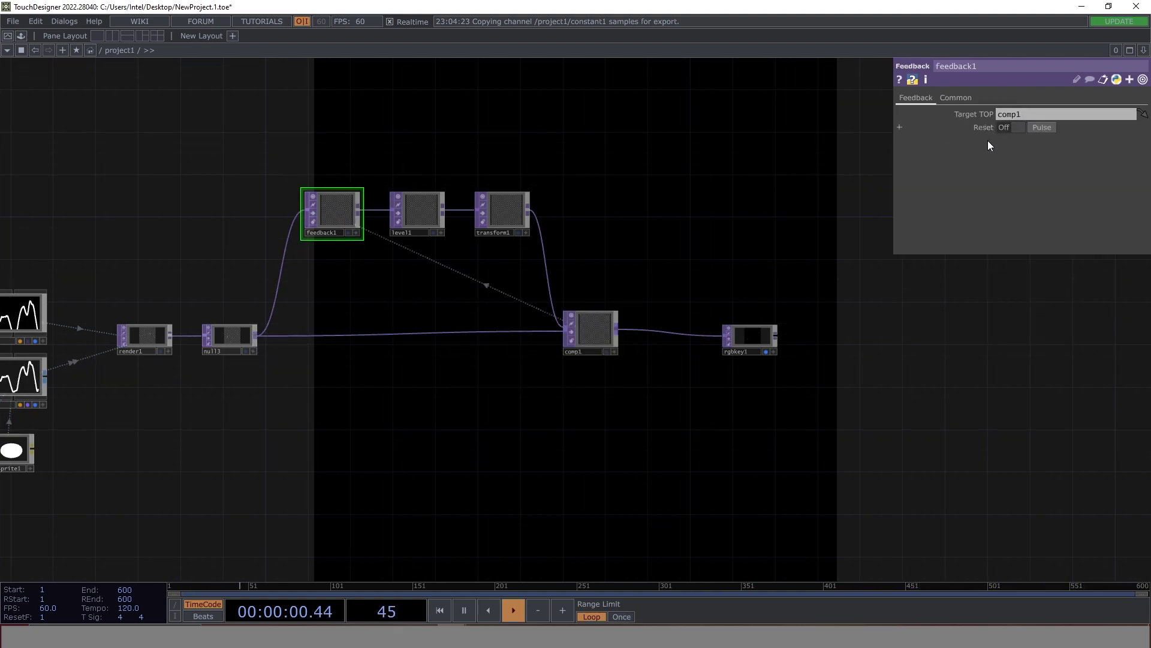
click(594, 333)
click(1027, 167)
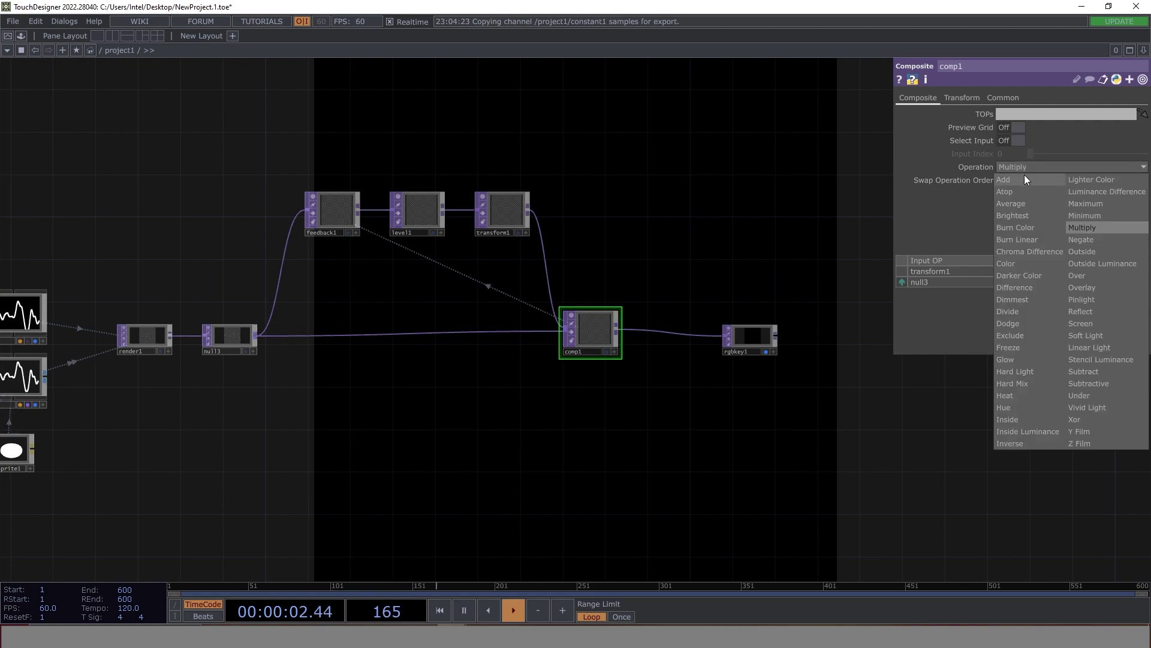
click(1020, 178)
Move the Feedback, Level and Transform TOPs closer to the main chain and lower the Level TOP's Opacity to 0.913.
drag(606, 487, 457, 361)
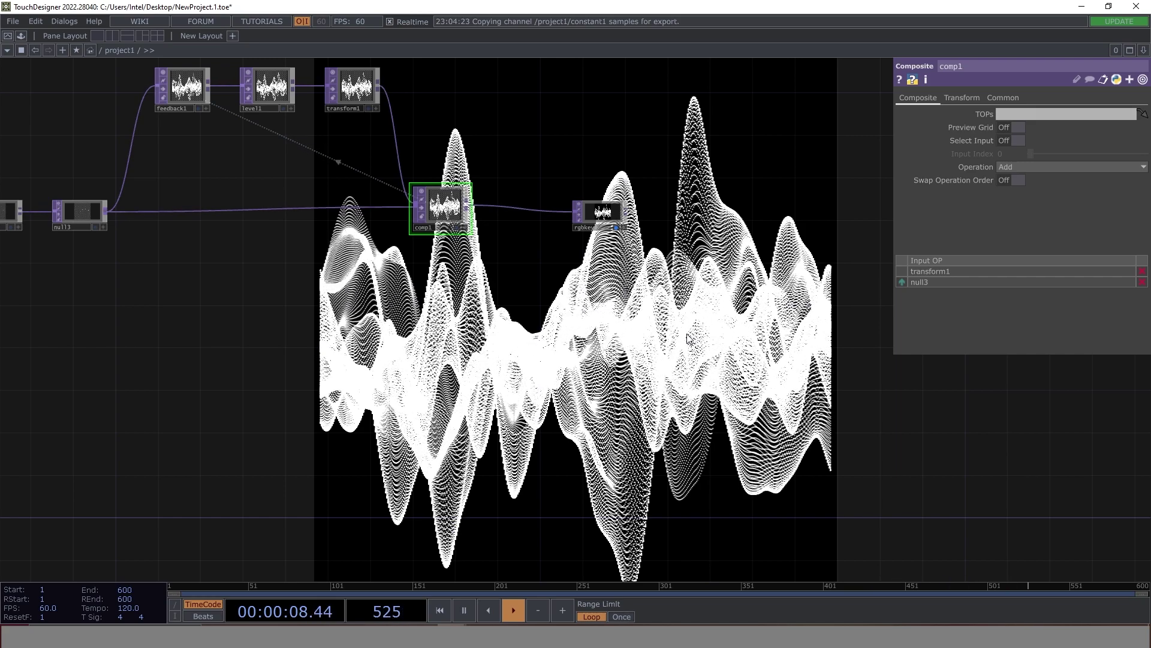
drag(527, 228, 573, 348)
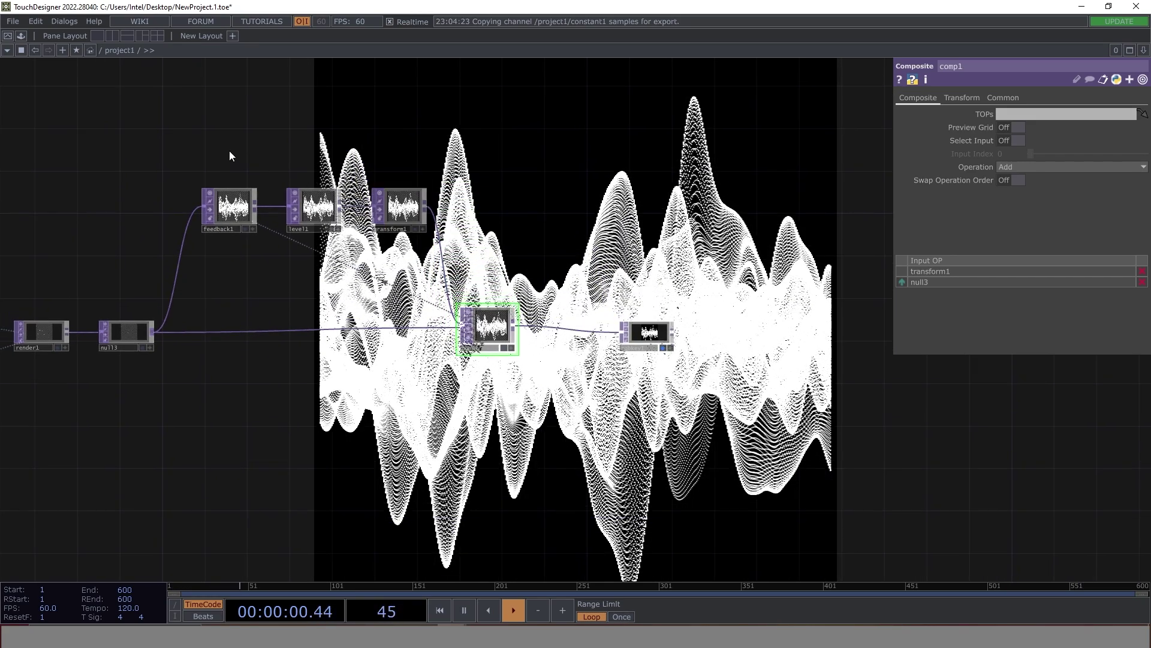
drag(393, 218, 393, 218)
drag(230, 207, 225, 252)
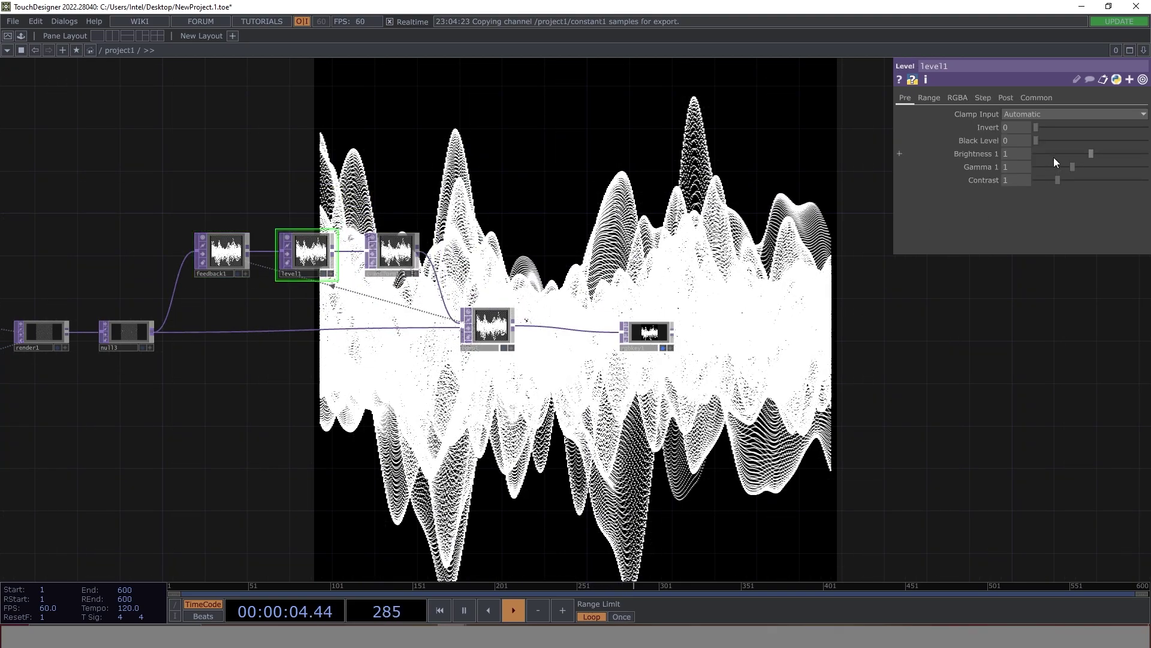
drag(1147, 133, 1138, 137)
Add a Noise TOP beneath the Point Sprite MAT.
drag(634, 384, 1080, 321)
drag(381, 443, 493, 384)
key(Tab)
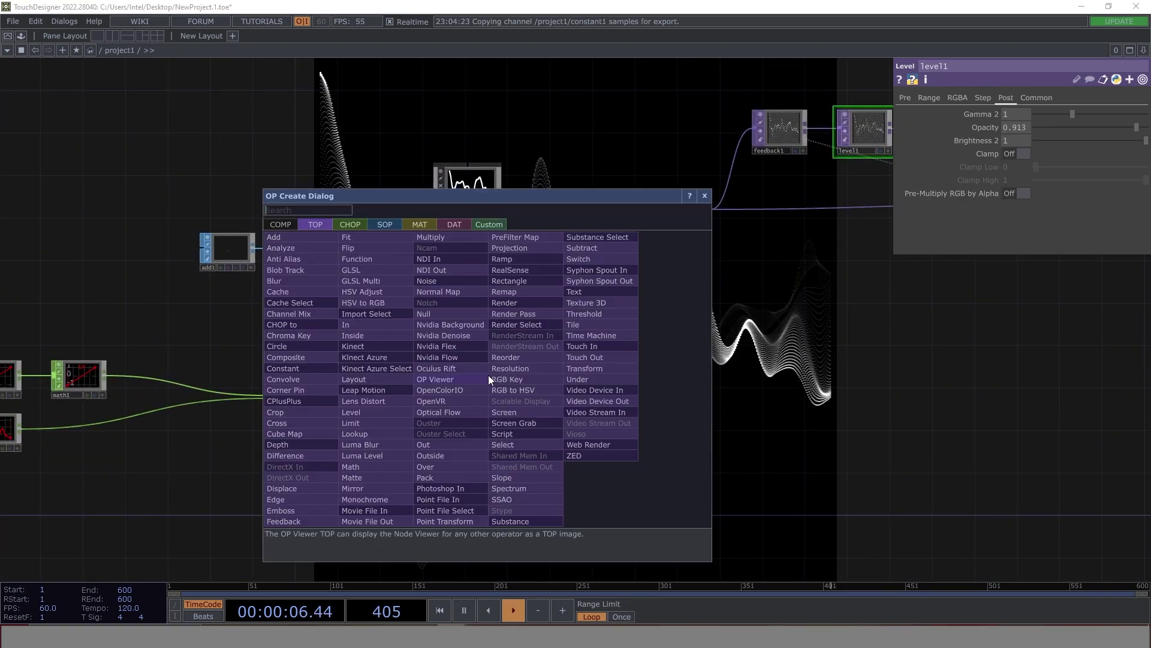
click(488, 375)
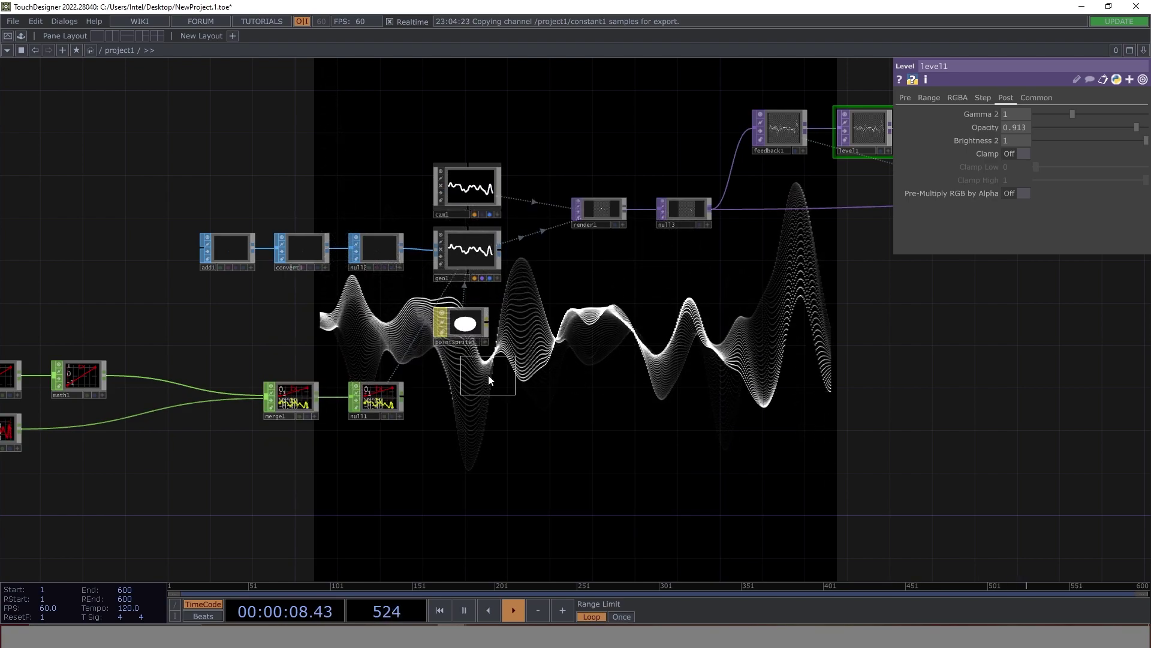
key(Escape)
key(Tab)
text(n)
click(468, 303)
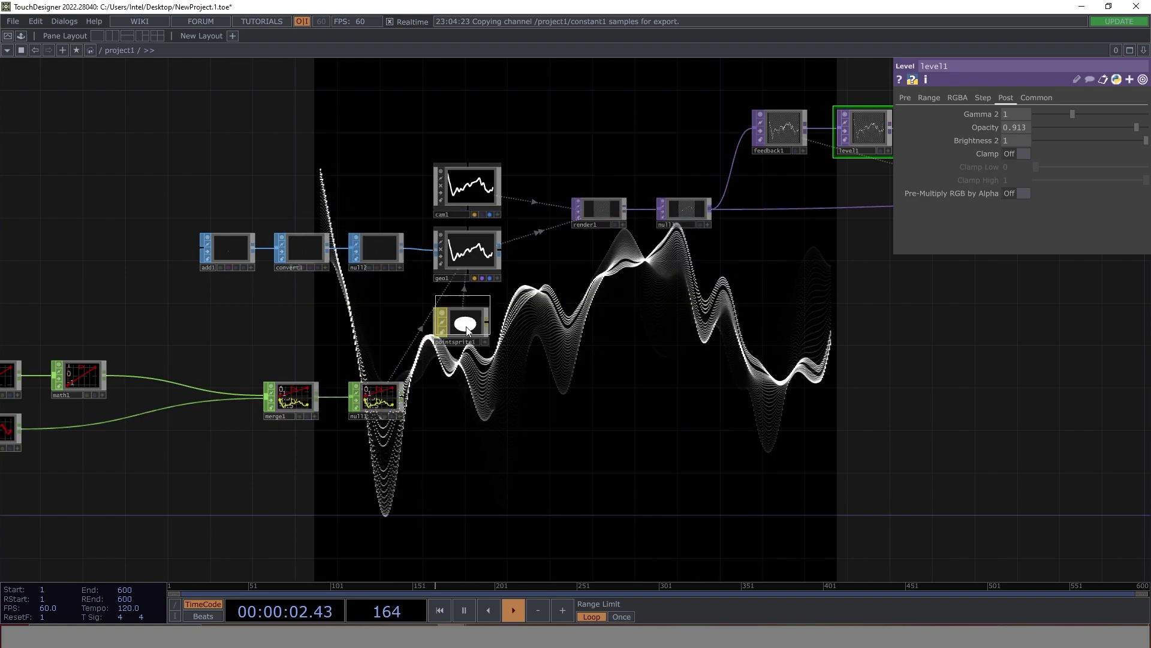
Set the Noise TOP's resolution to 1 by 1 and turn off its Monochrome option.
click(1018, 96)
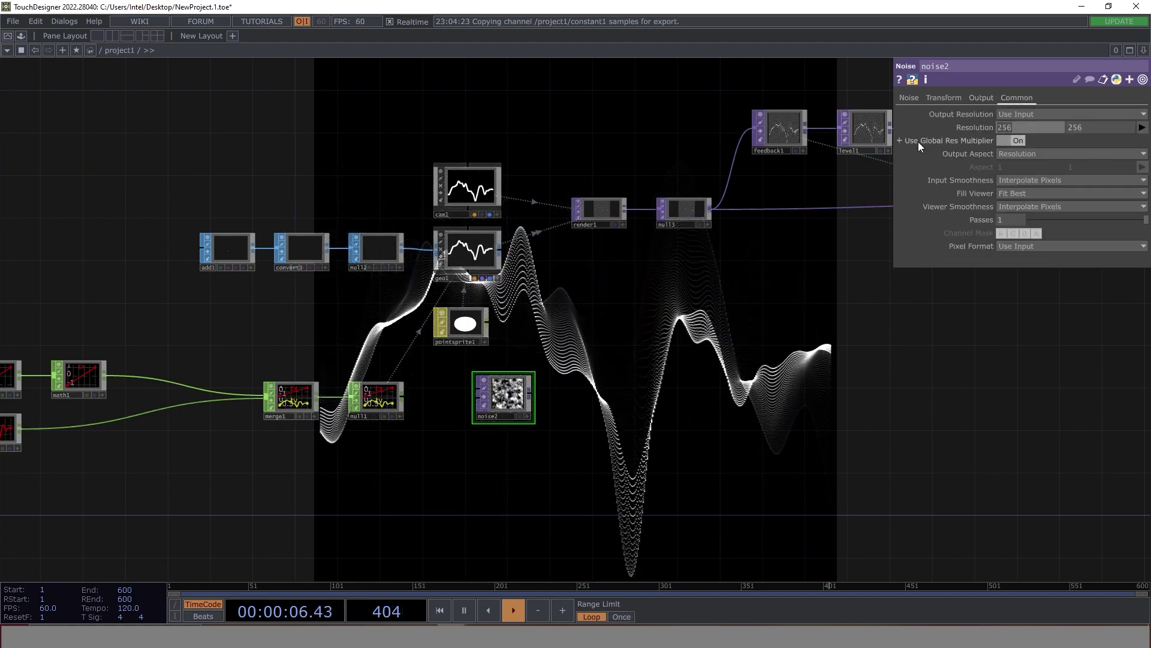
text(1)
key(Tab)
text(1)
key(Tab)
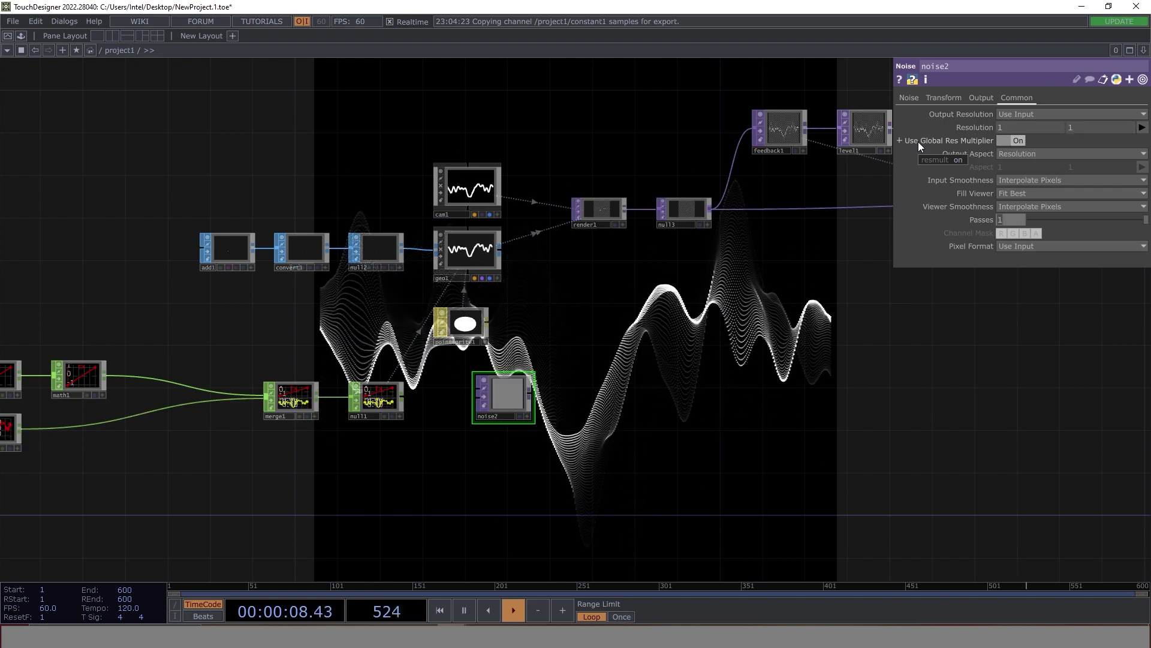
click(910, 97)
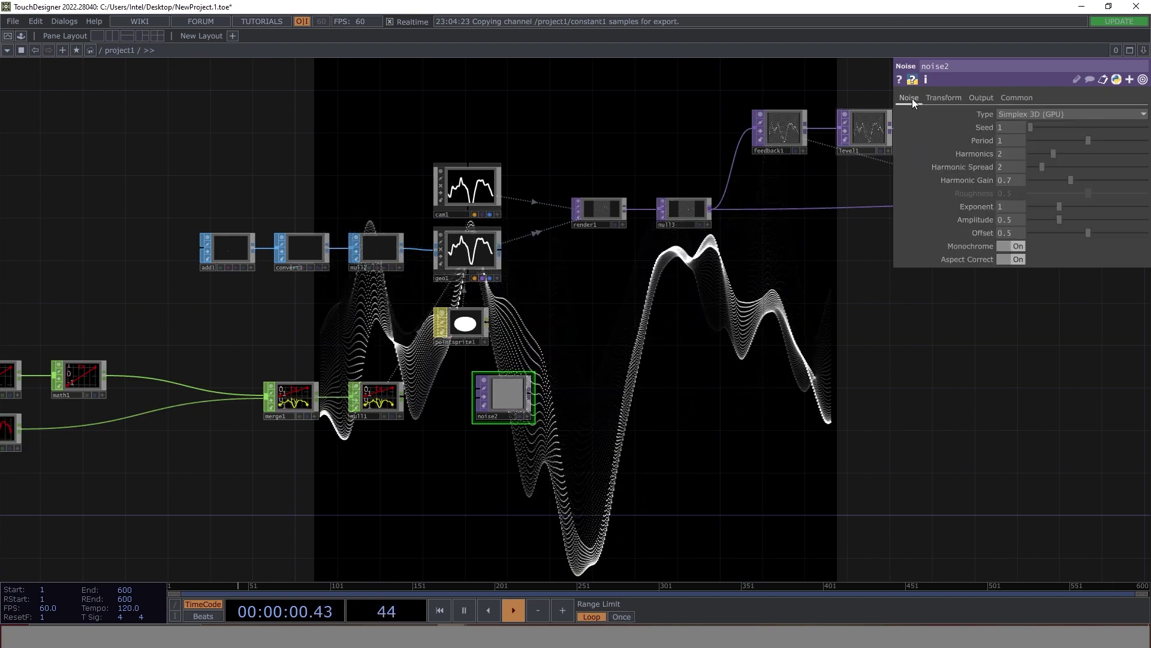
click(1007, 245)
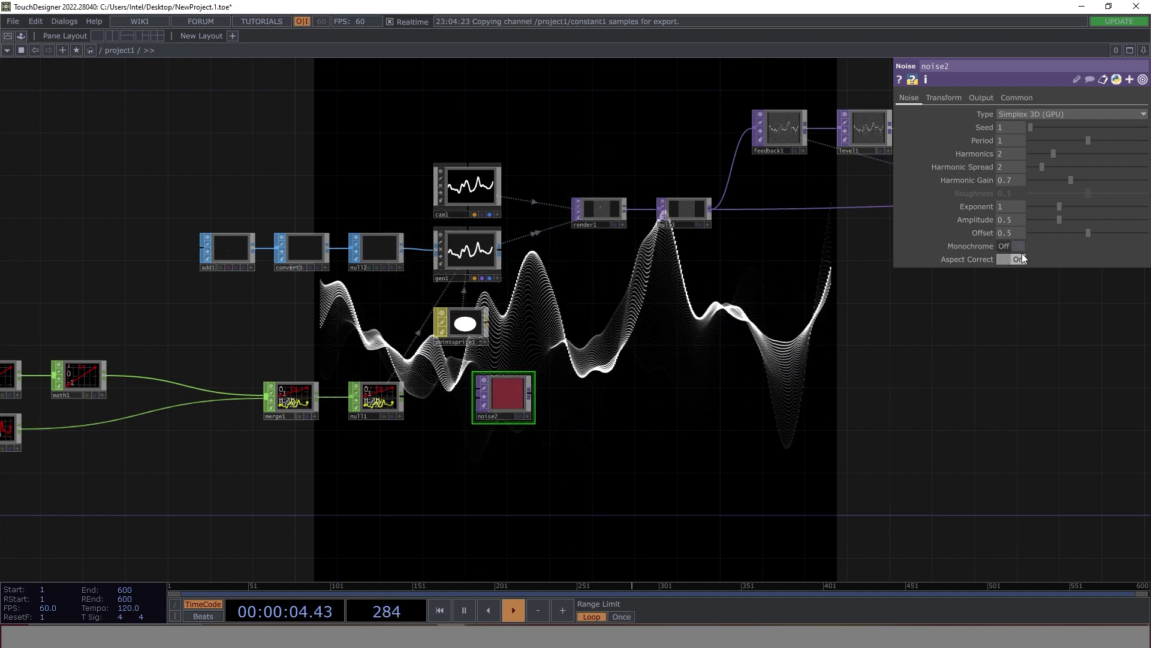
Set noise2's Translate Z to the expression absTime.seconds * .5 and assign noise2 as the Point Sprite MAT's Color Map.
click(944, 97)
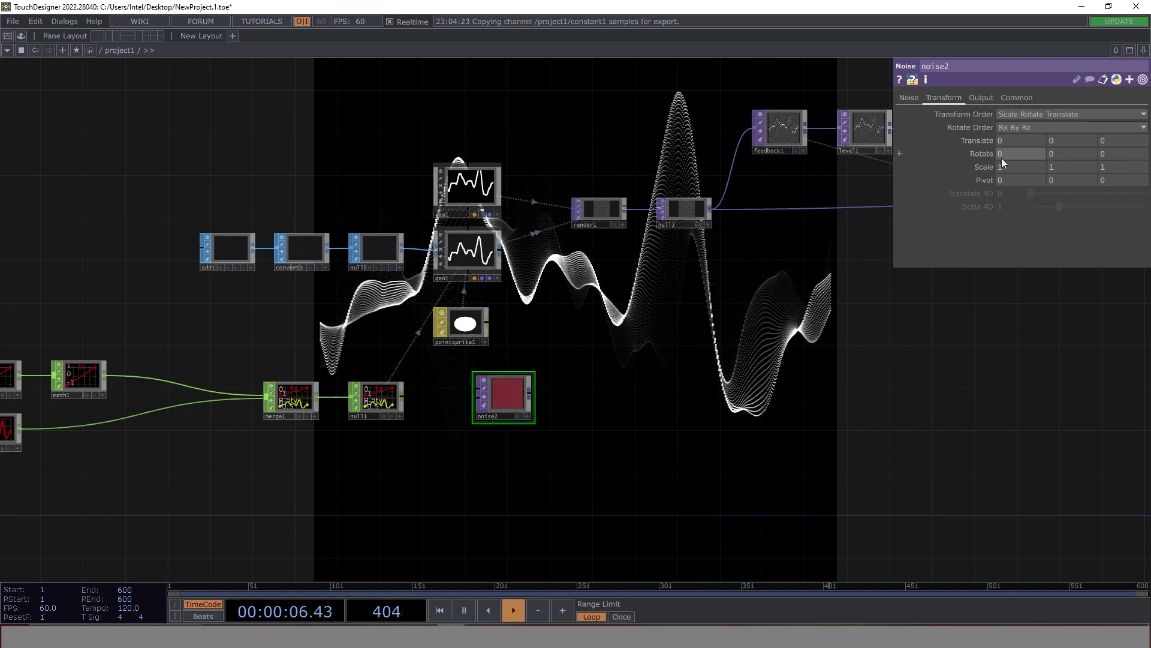
click(976, 141)
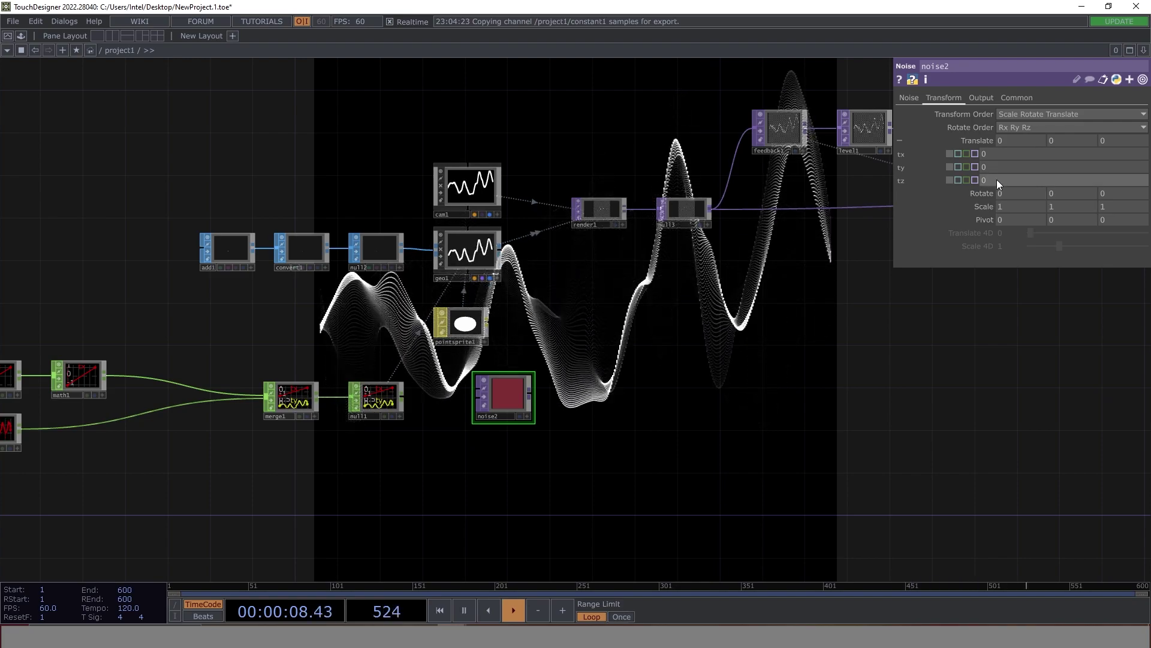
text(a)
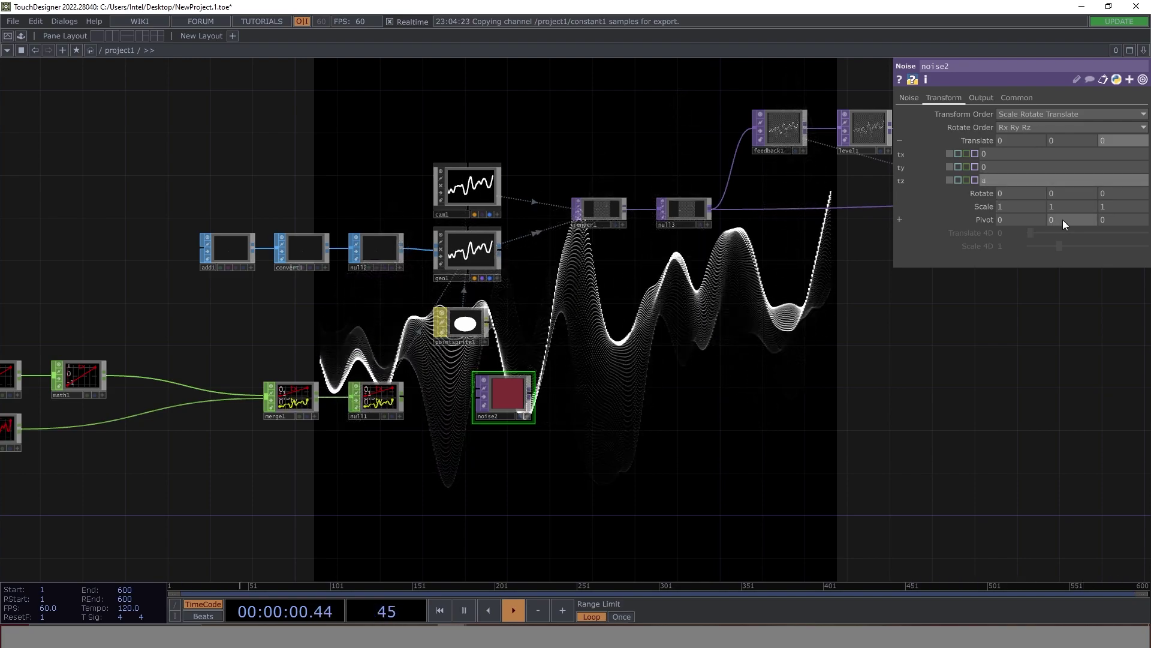
text(bsTime.secons)
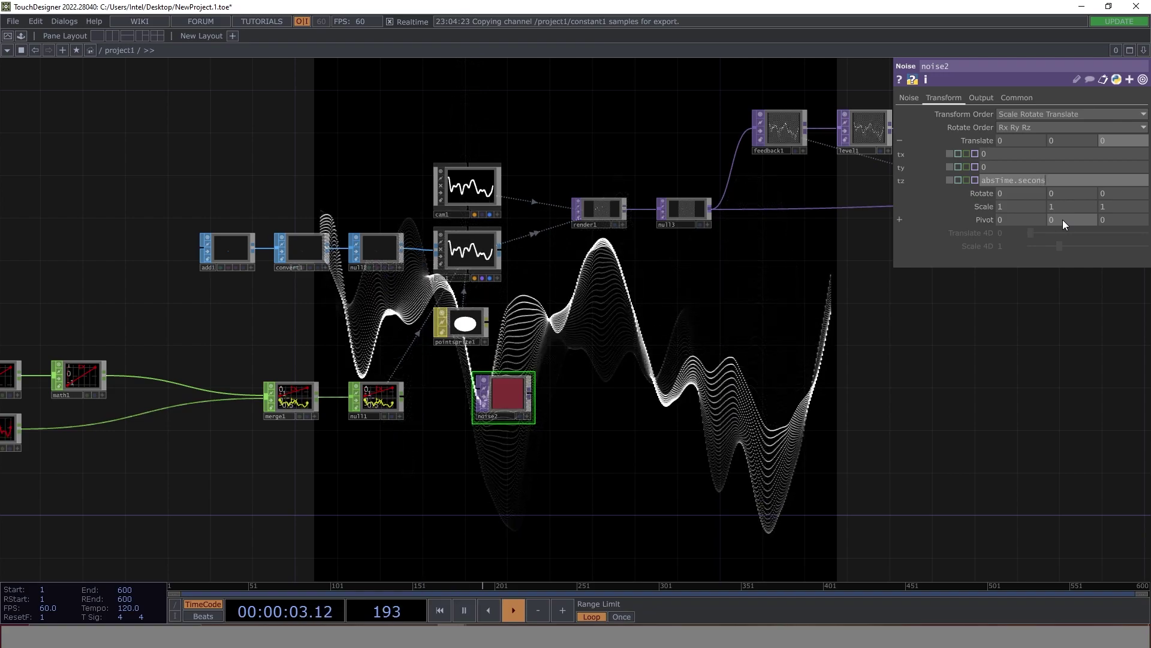
key(BackSpace)
text(ds *)
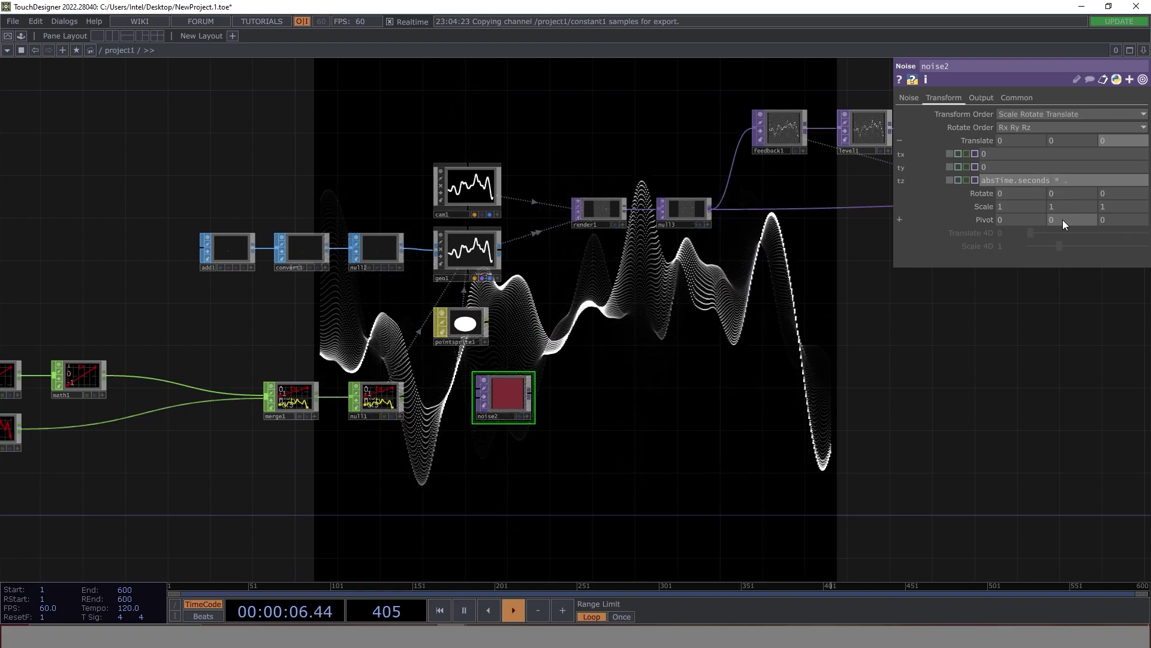
text( .5)
drag(502, 394, 460, 324)
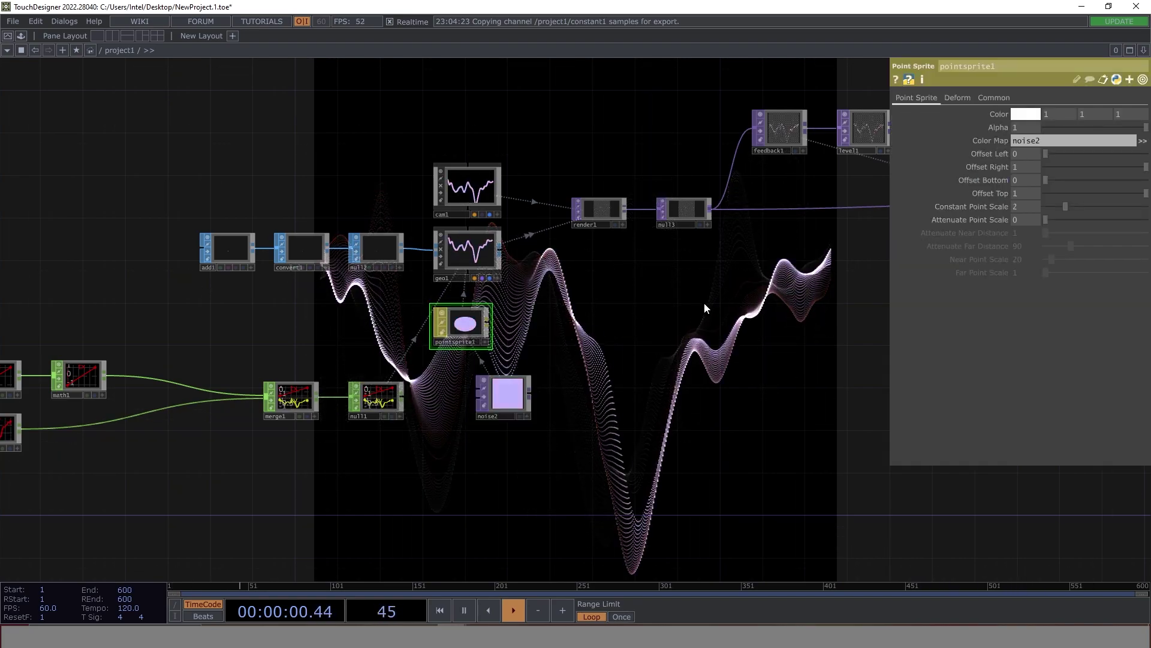
Slow the colour change by setting noise2's Translate Z expression to absTime.seconds * .1.
drag(694, 342, 535, 311)
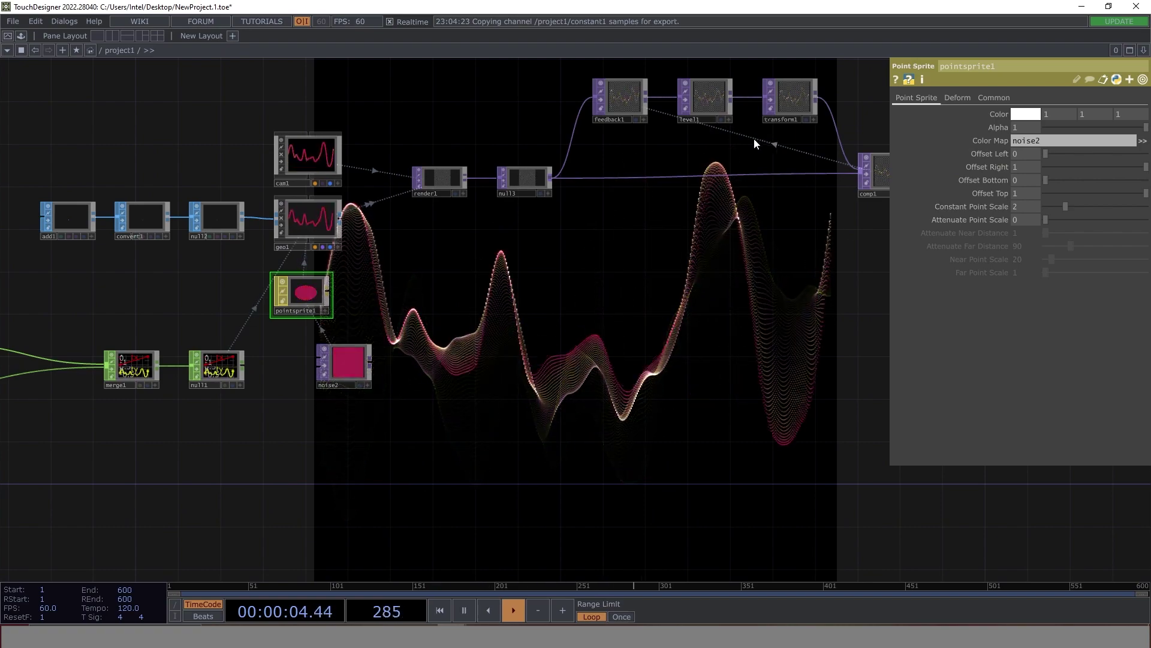
scroll(354, 342, up, 3)
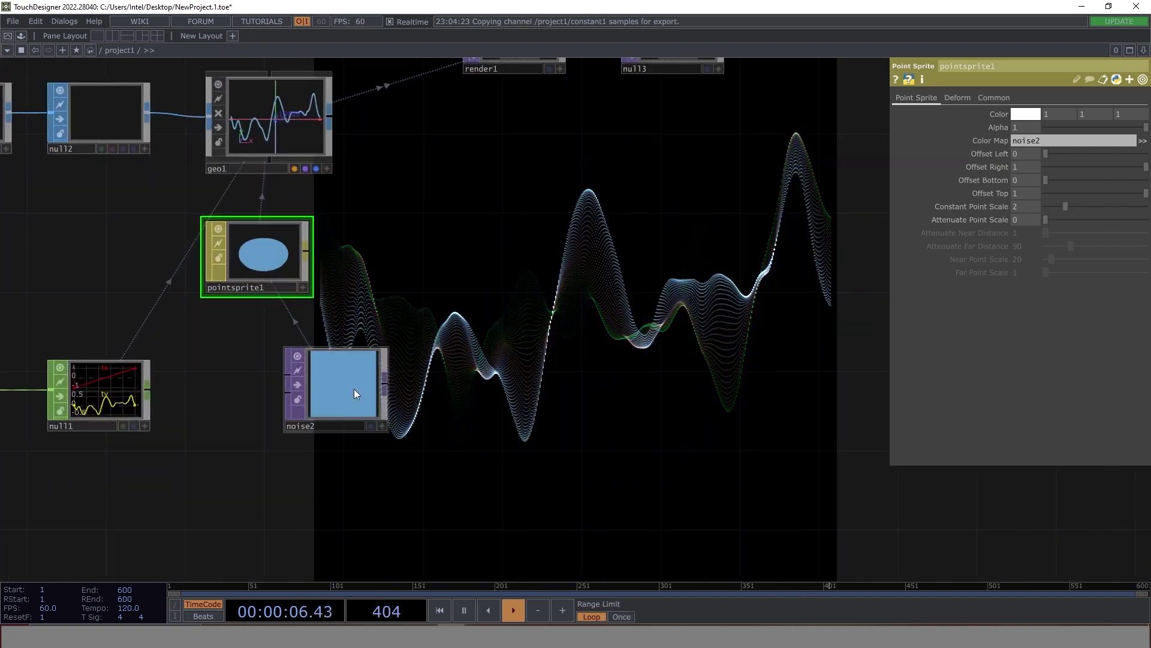
click(355, 358)
drag(1074, 180, 1068, 182)
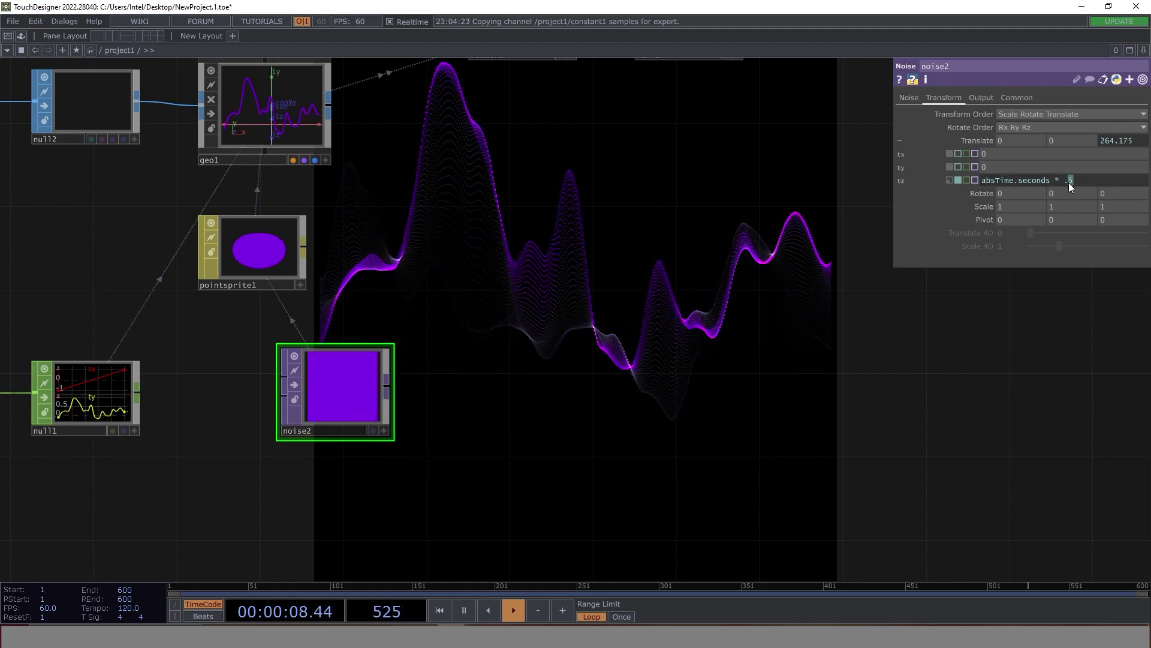
text(1)
key(Return)
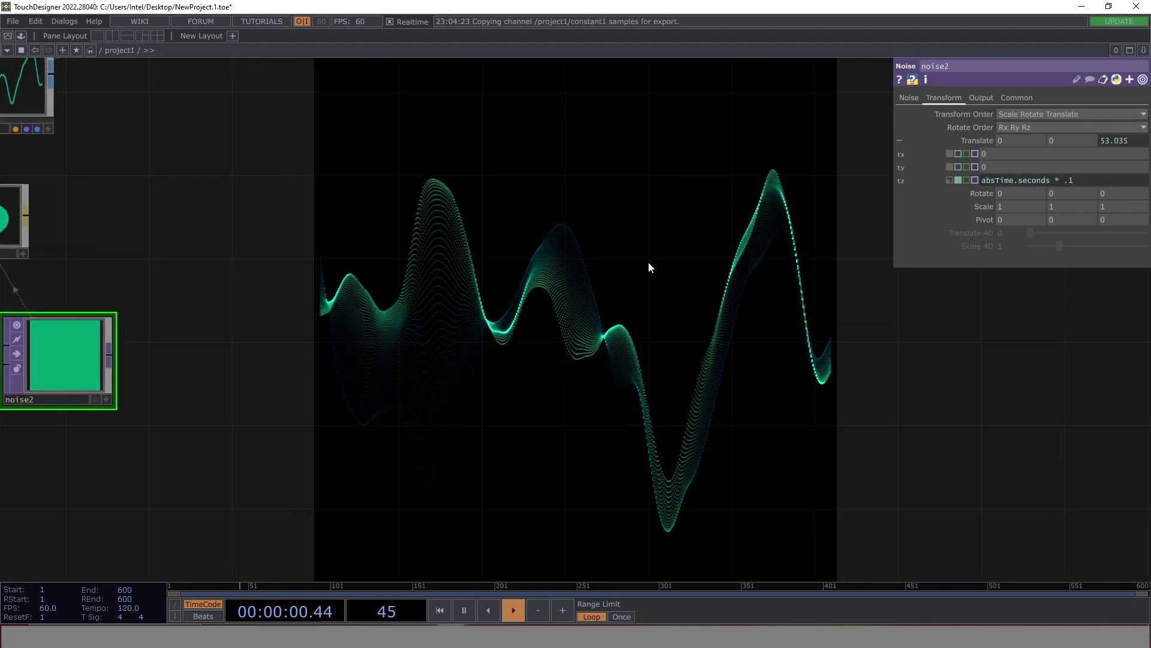
Set the Opacity of the Level TOP in the feedback chain to 0.95.
drag(523, 250, 533, 410)
drag(647, 339, 608, 389)
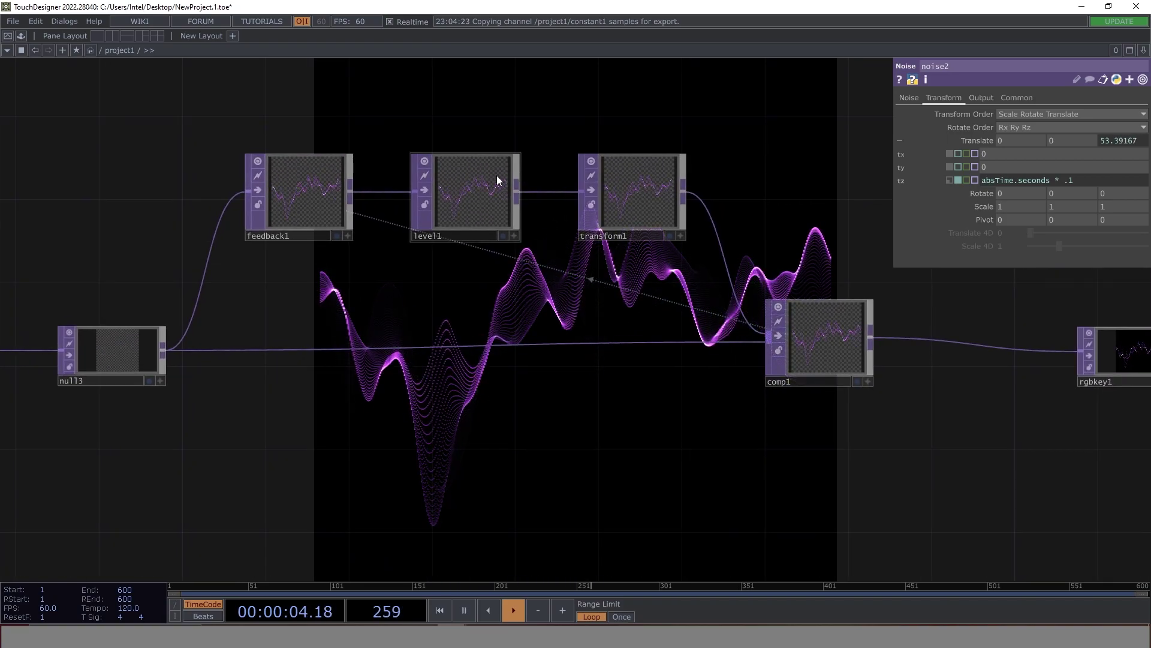
click(477, 184)
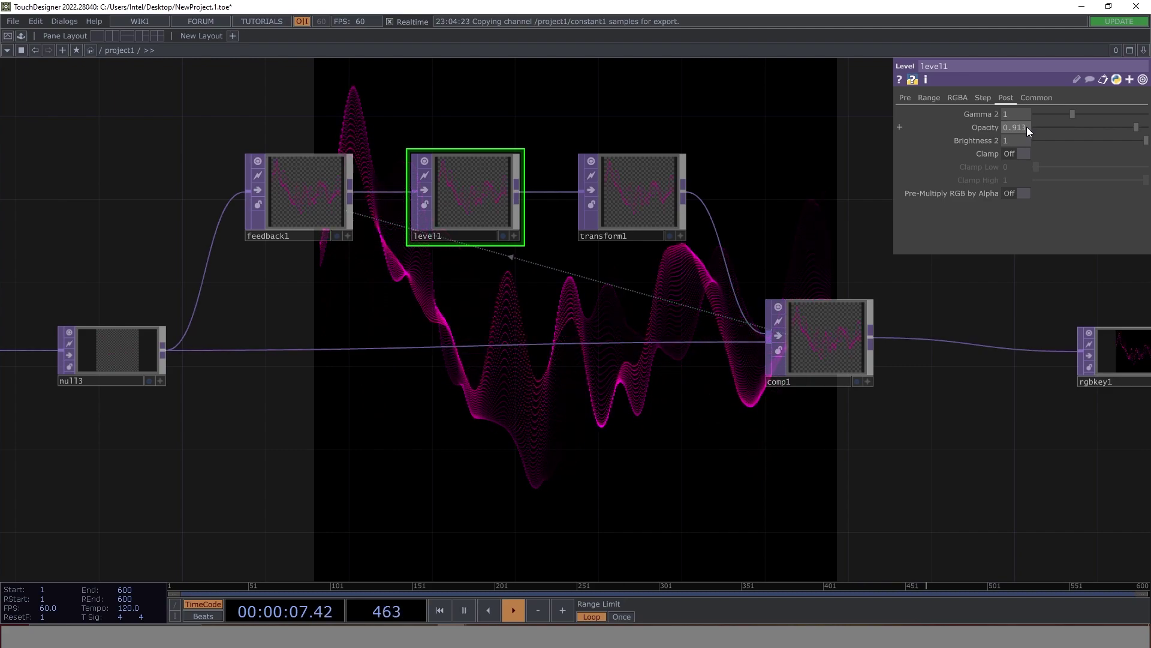
drag(1020, 129, 1017, 130)
text(5)
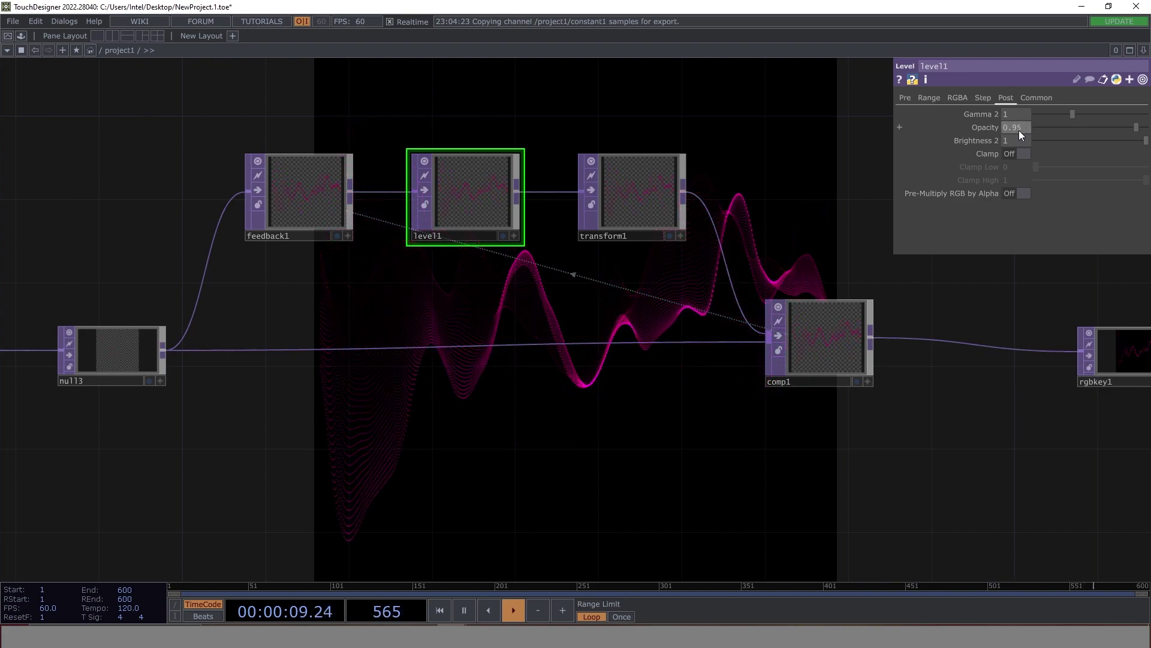
key(Return)
drag(751, 457, 543, 294)
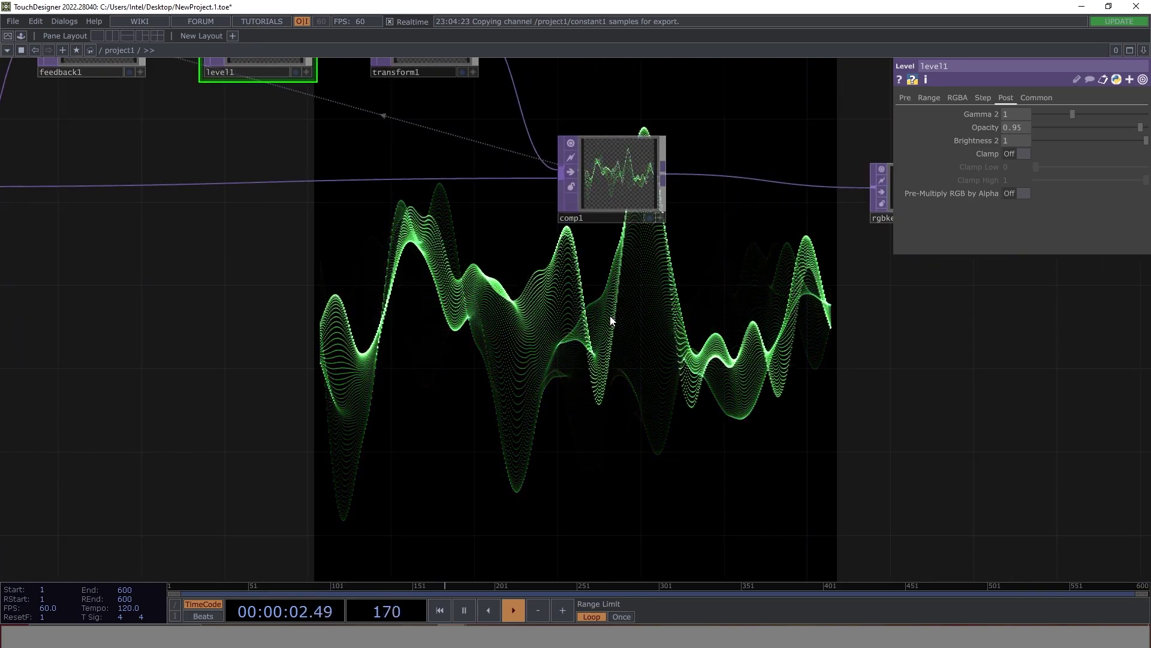
drag(337, 421, 790, 323)
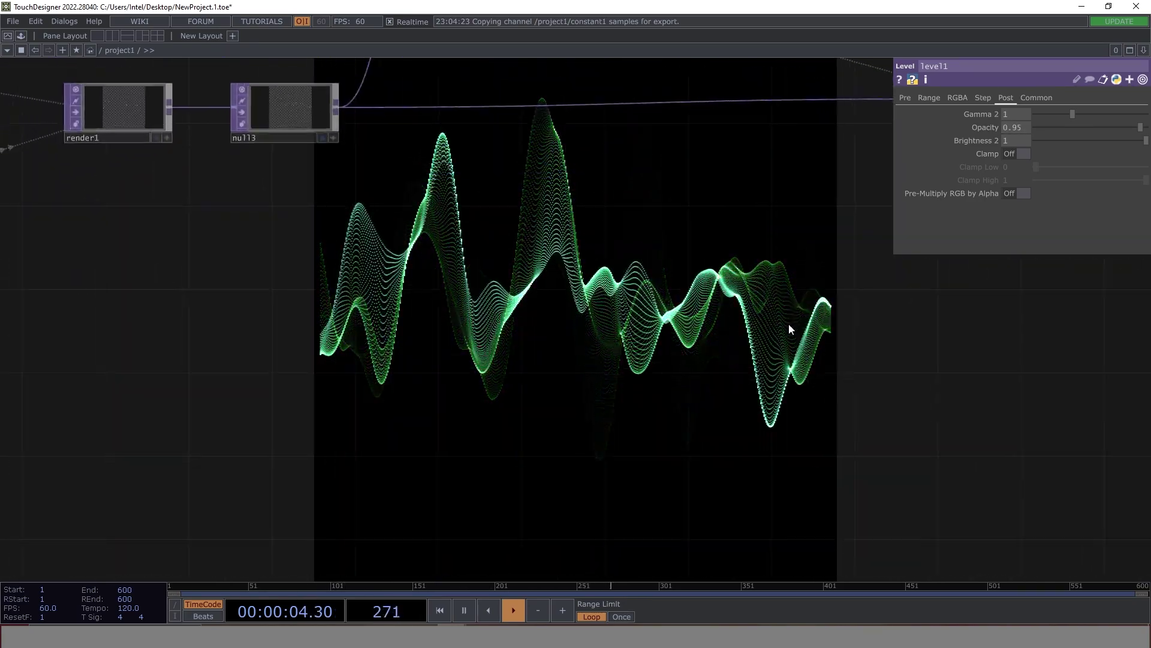
scroll(510, 240, down, 3)
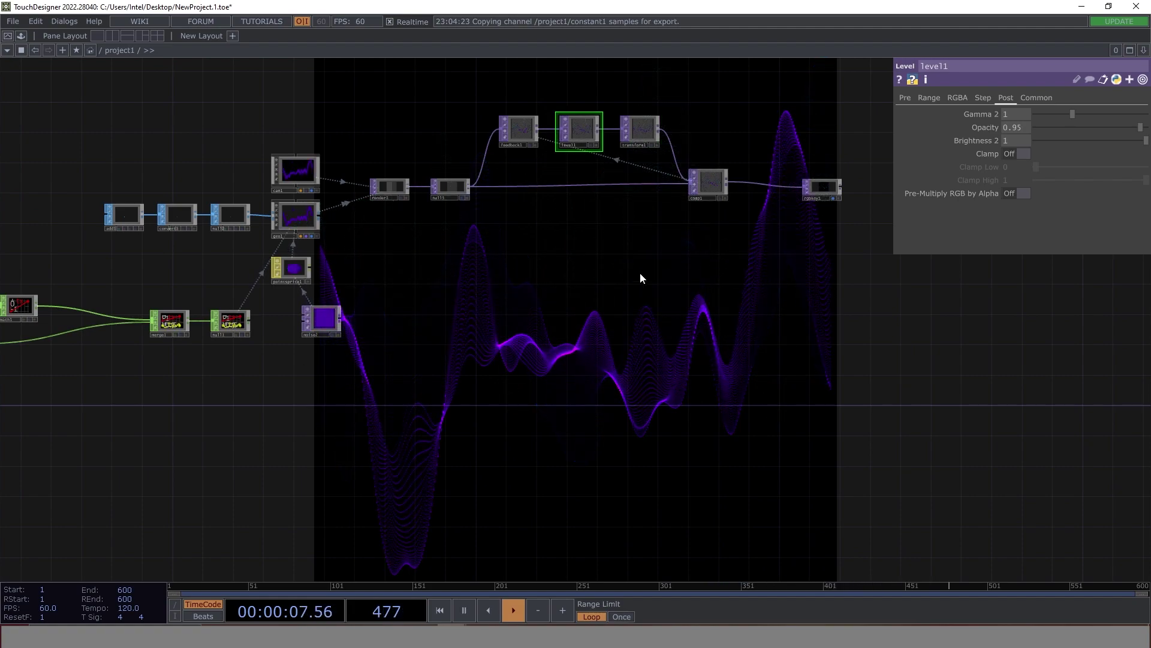
drag(301, 366, 543, 345)
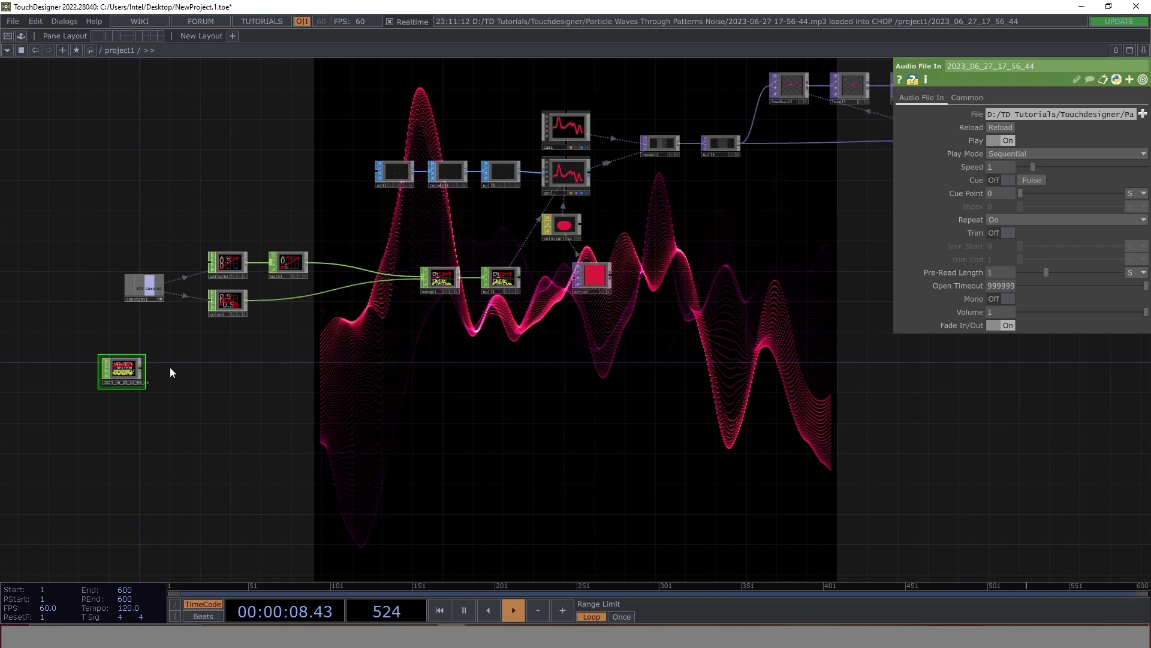
scroll(171, 367, up, 3)
key(Tab)
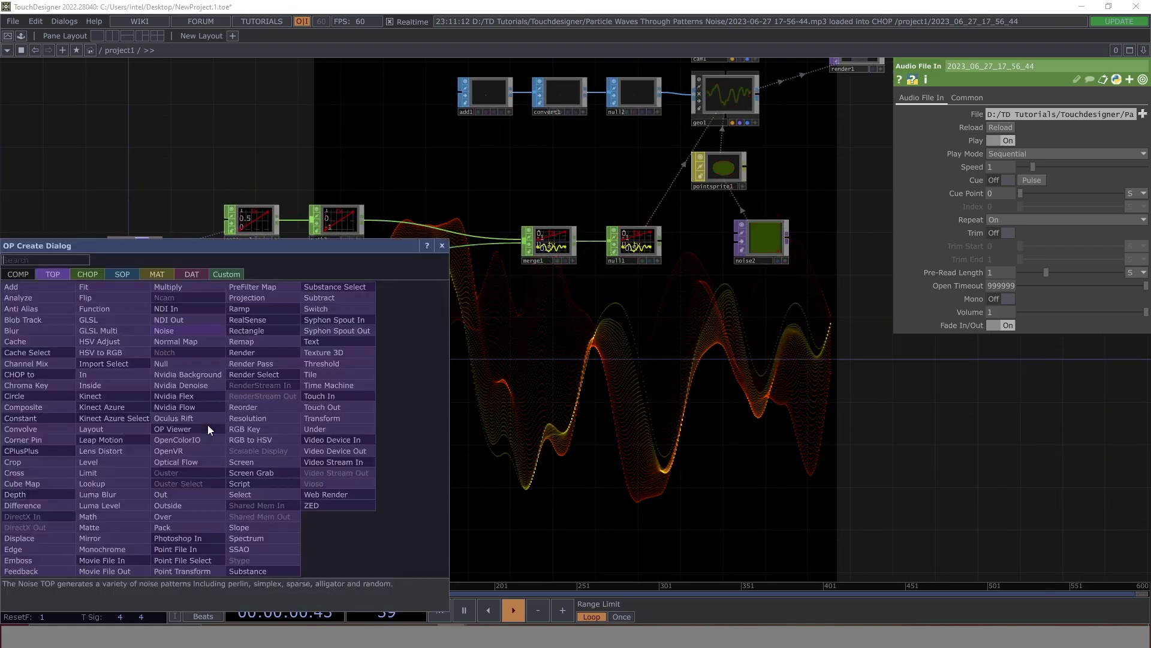
text(nulk)
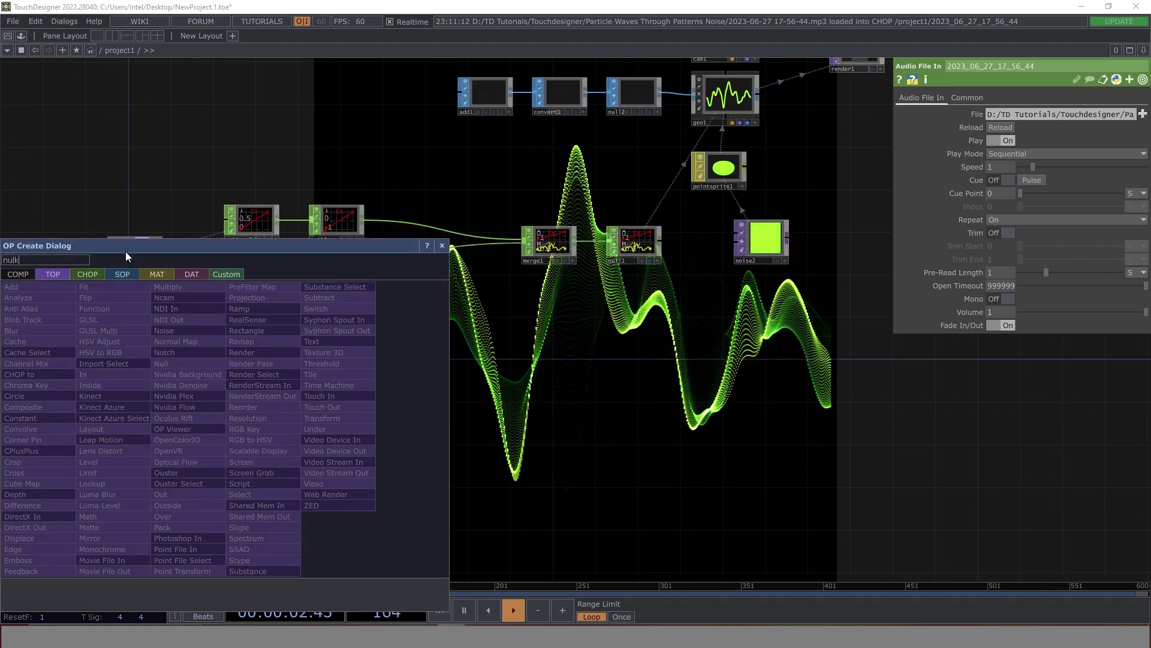
click(90, 274)
click(250, 450)
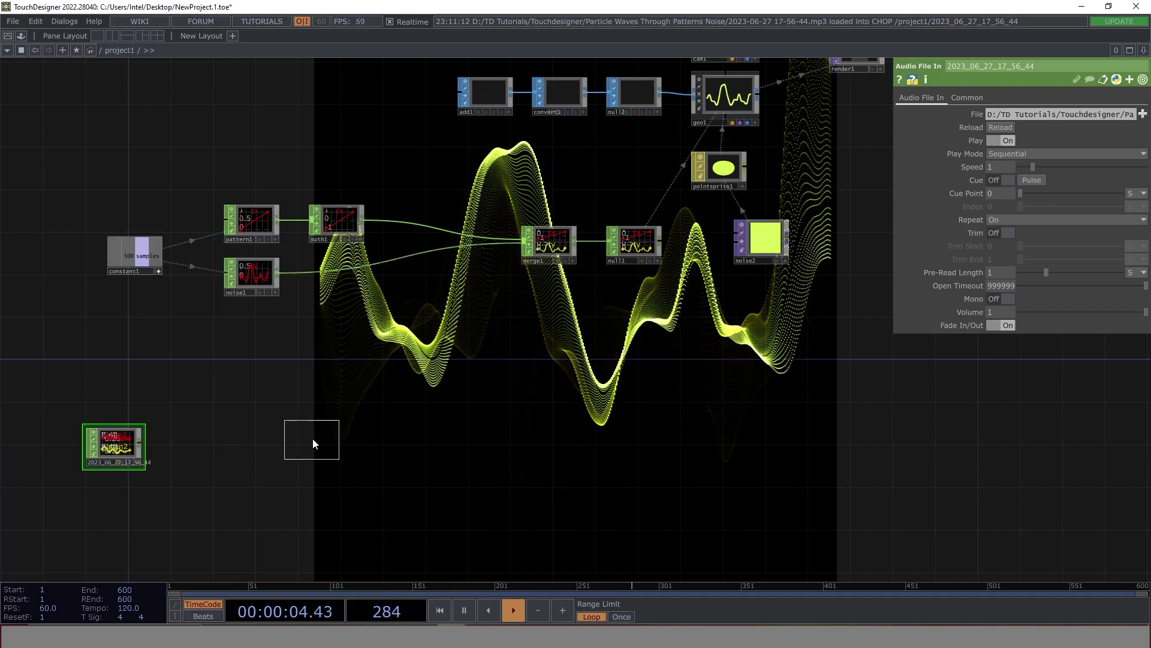
click(224, 455)
drag(139, 444, 182, 453)
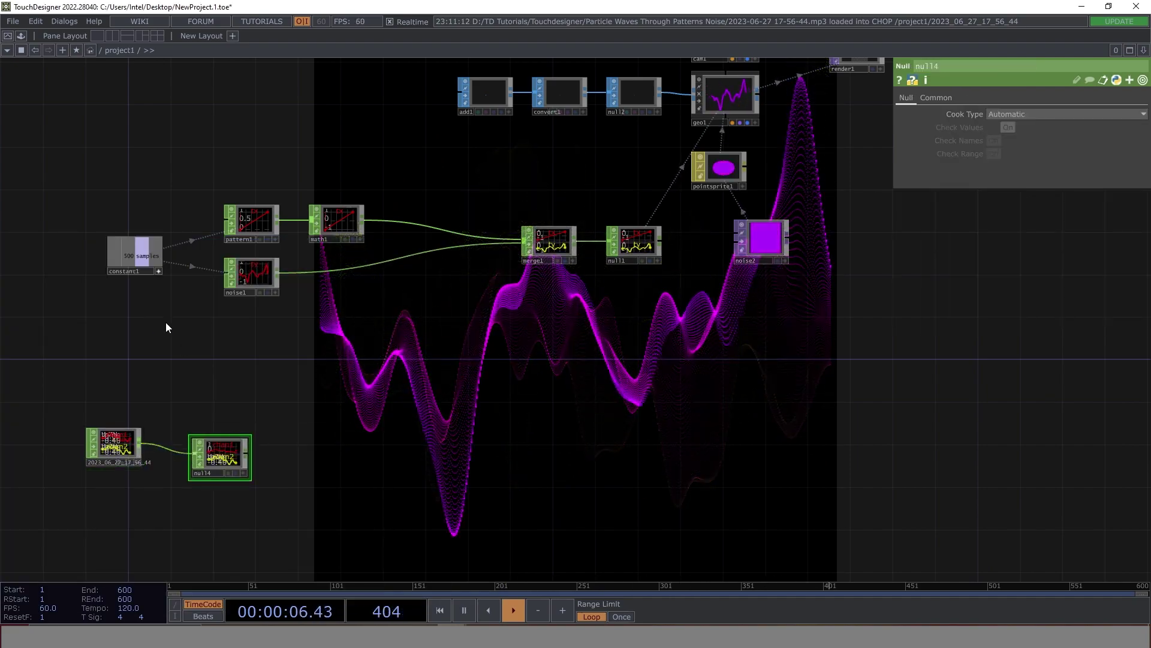
Add an Audio Device Out CHOP fed by the audio file and align null4 with the audio file node.
key(Tab)
text(au)
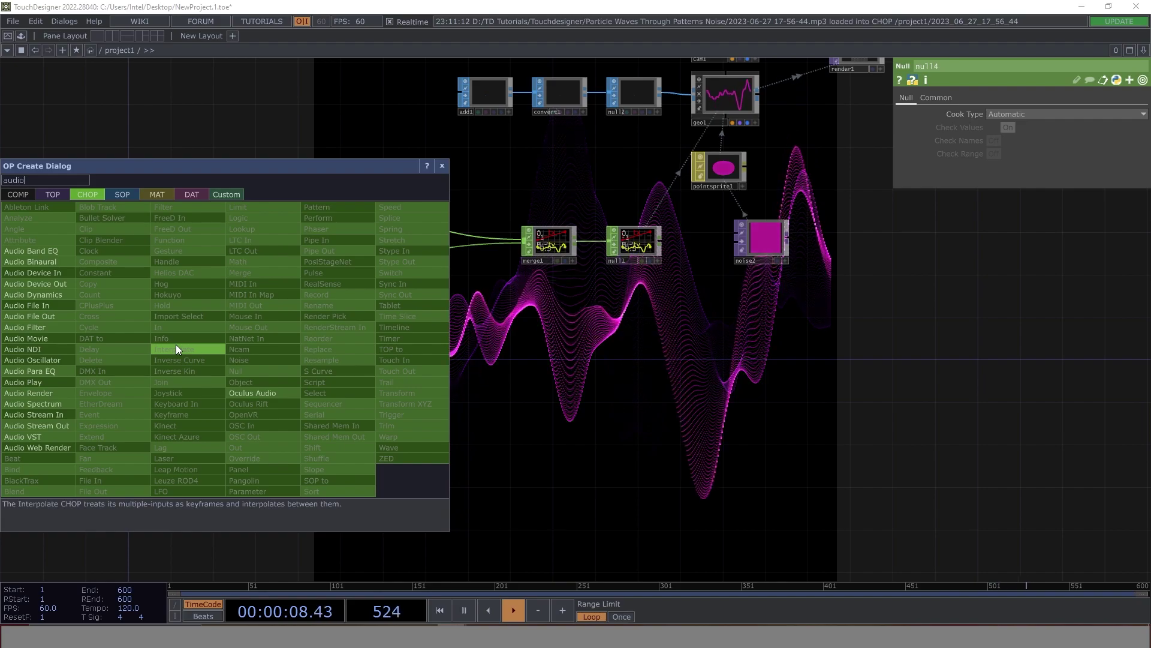
click(63, 283)
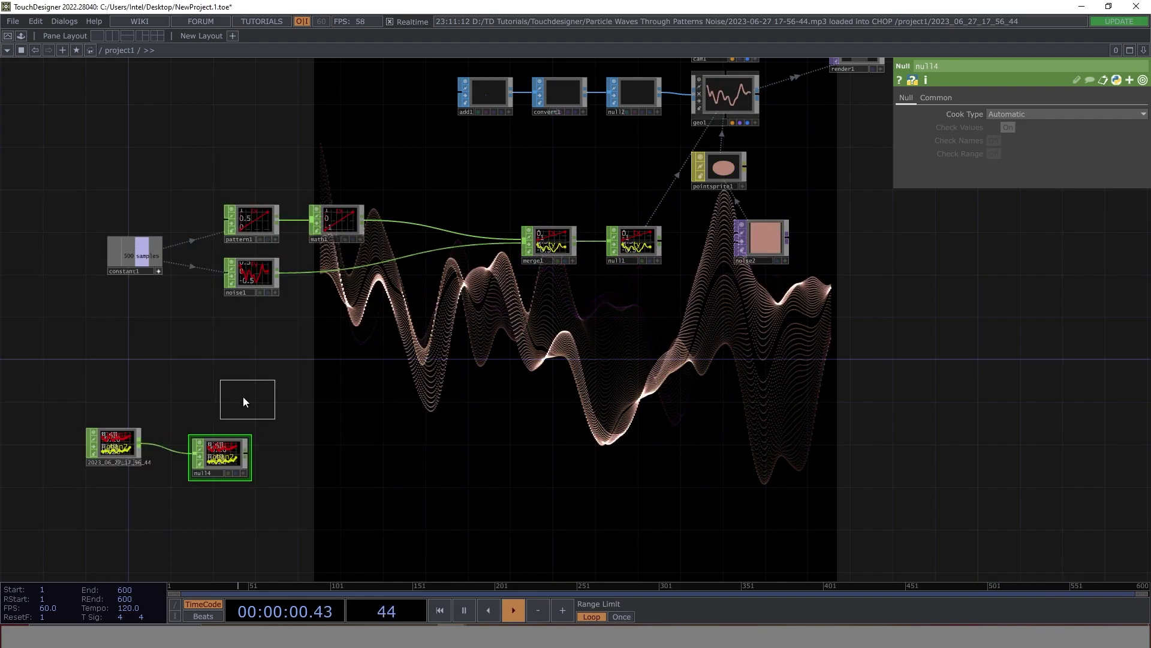
click(181, 391)
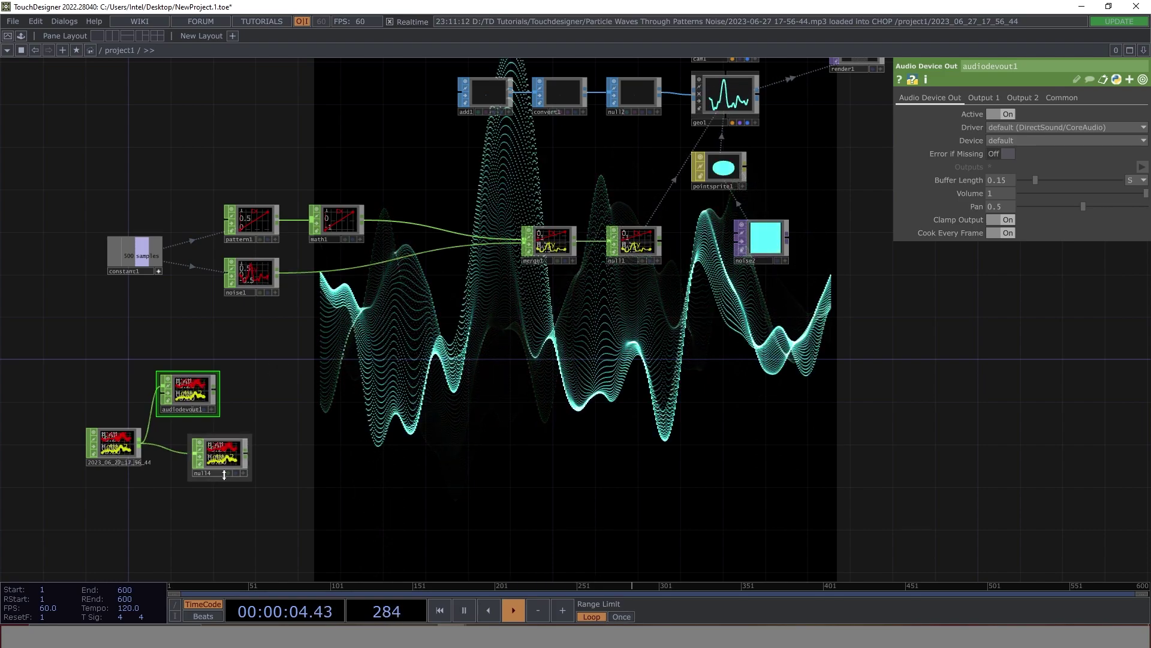
drag(230, 456, 260, 445)
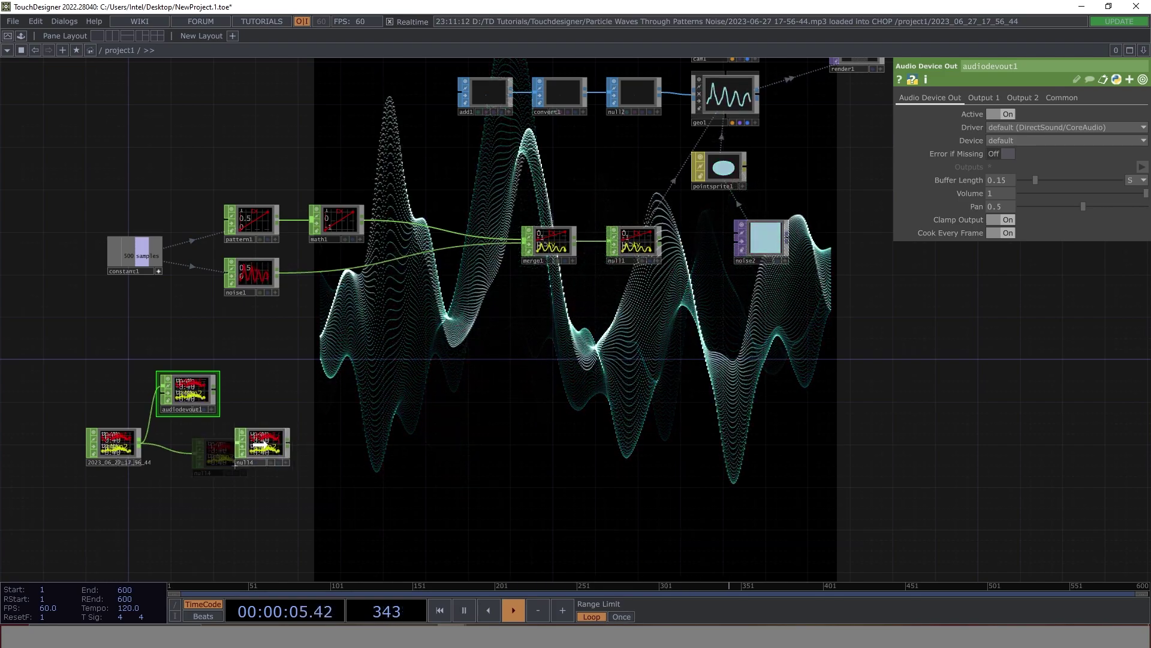
Add a Math CHOP after null4 in the audio chain.
right_click(289, 443)
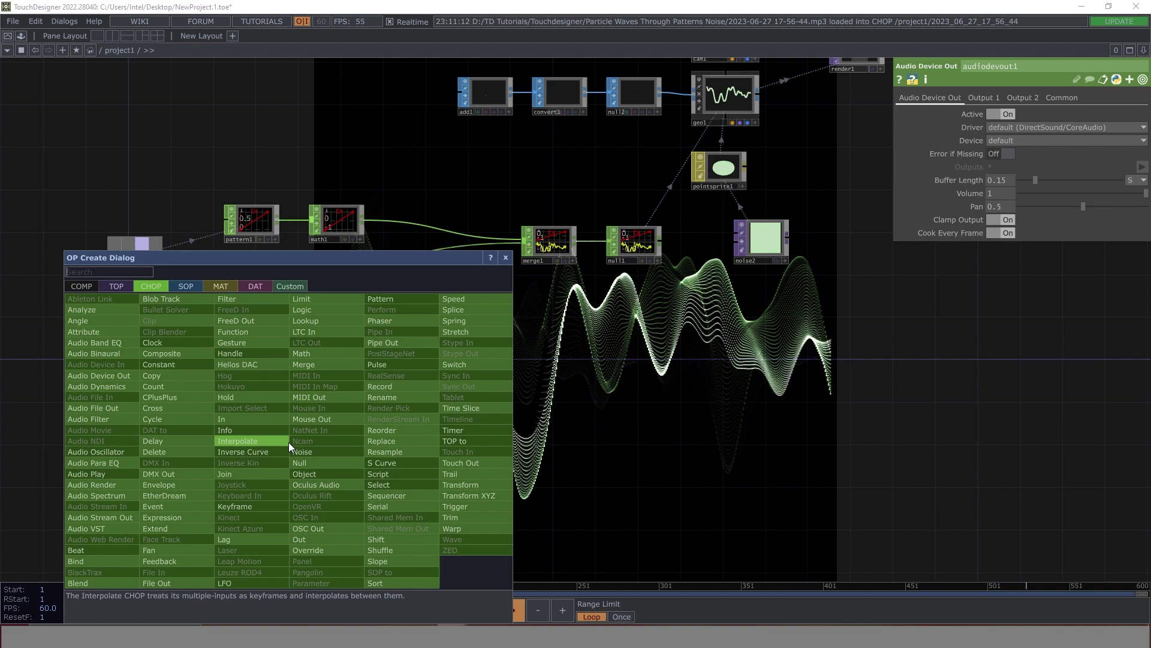
text(mat)
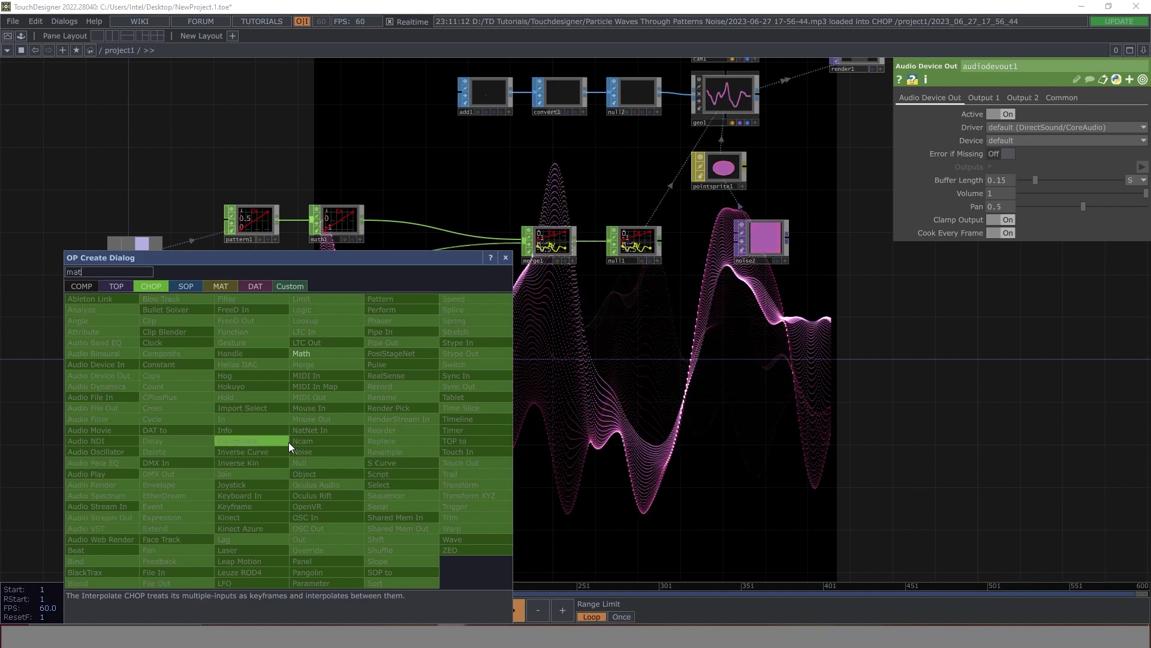
click(344, 352)
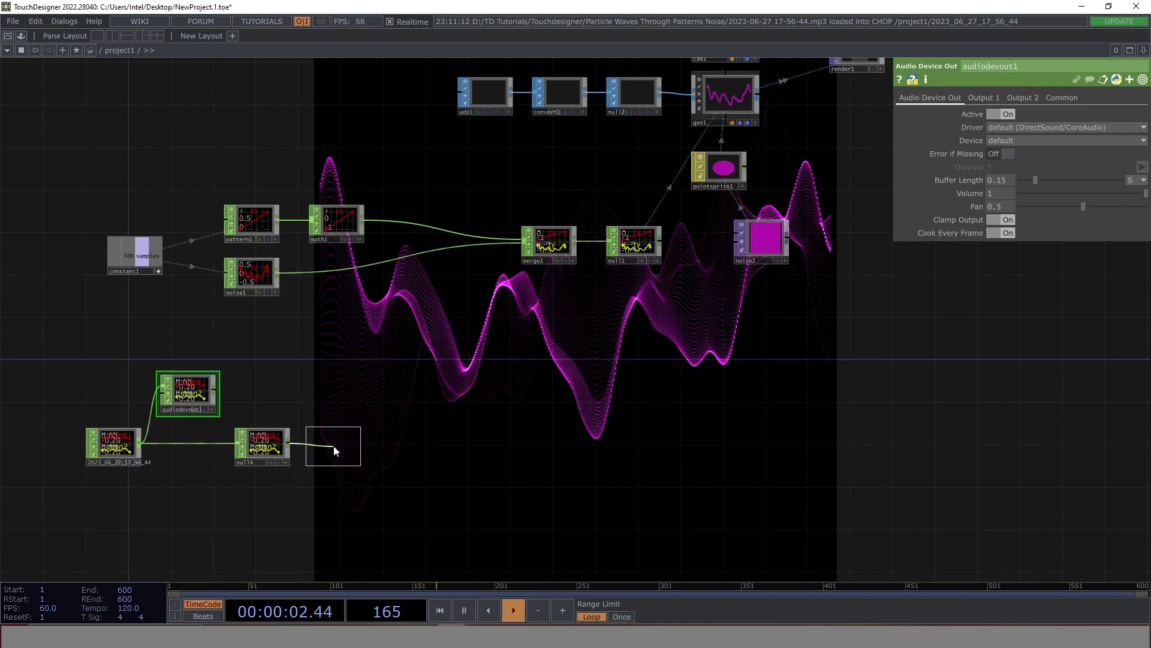
click(333, 445)
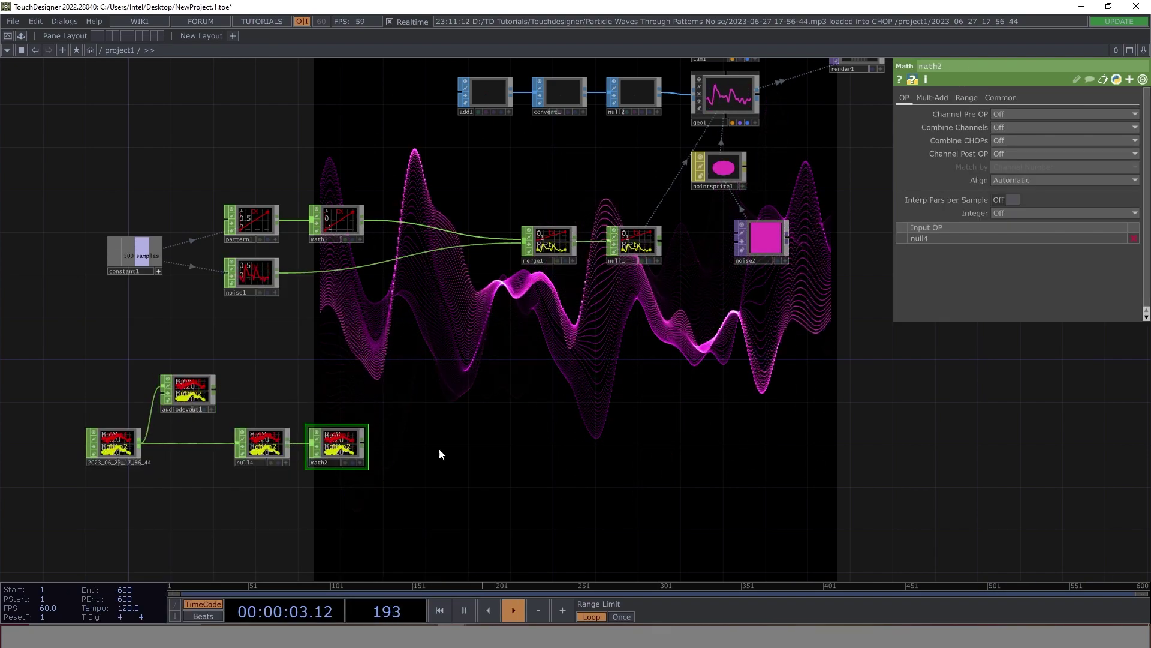
click(1027, 137)
click(1013, 170)
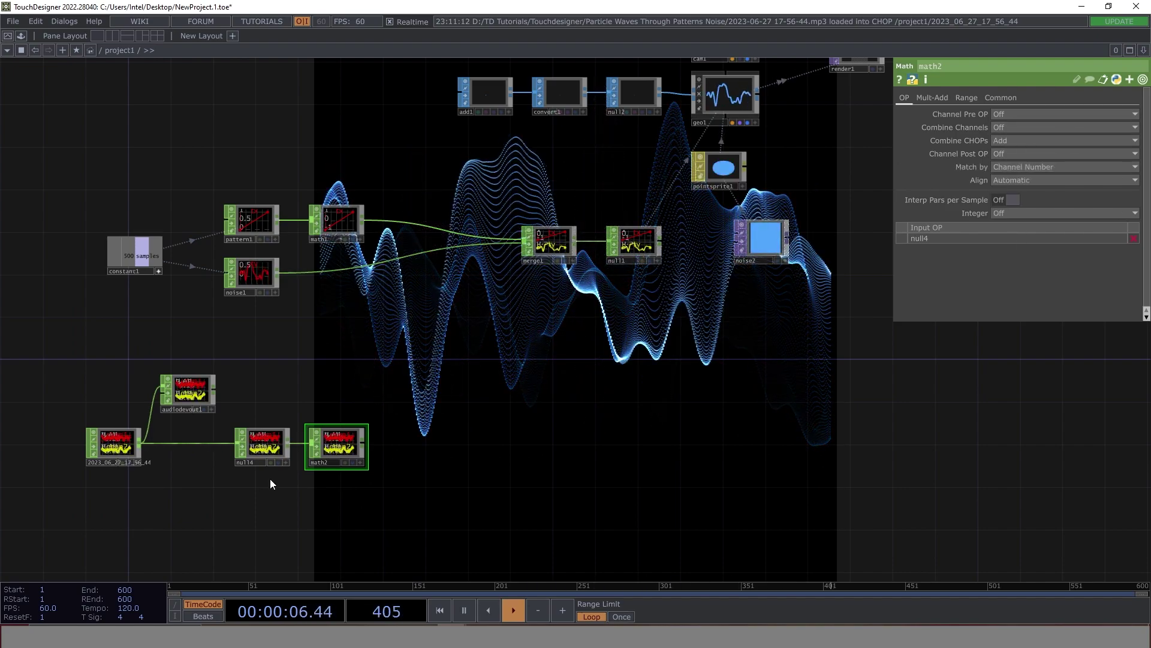
click(1027, 140)
click(1011, 156)
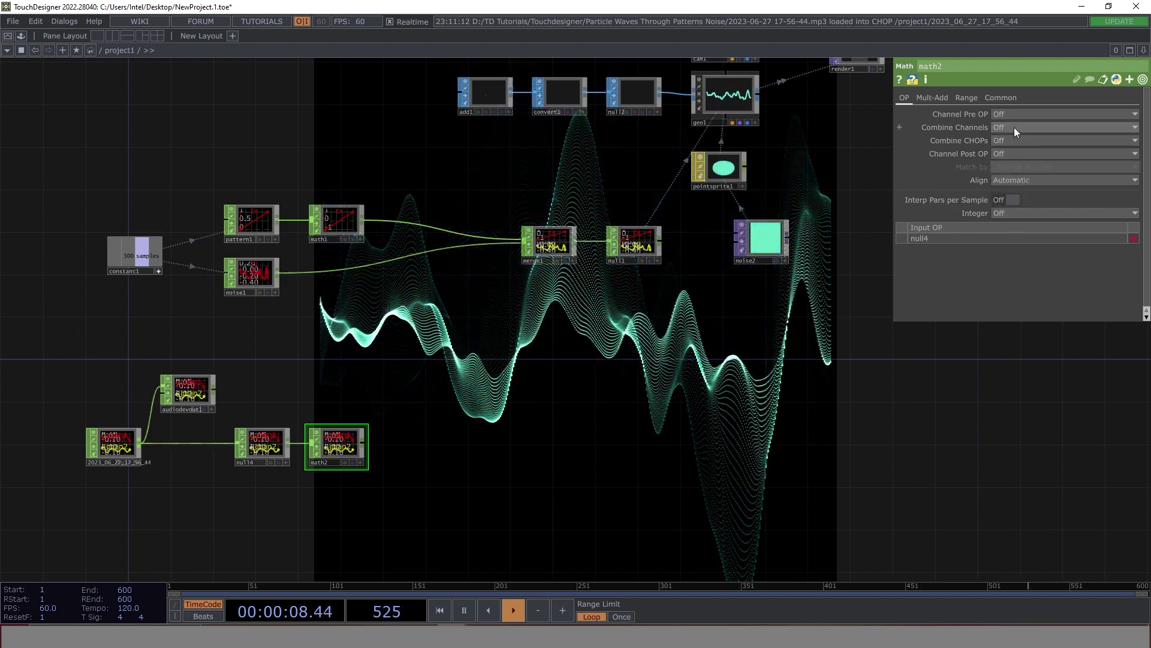
Set Combine Channels of math2 to Add to merge the two audio channels into one.
click(1013, 127)
click(1010, 153)
scroll(387, 412, up, 5)
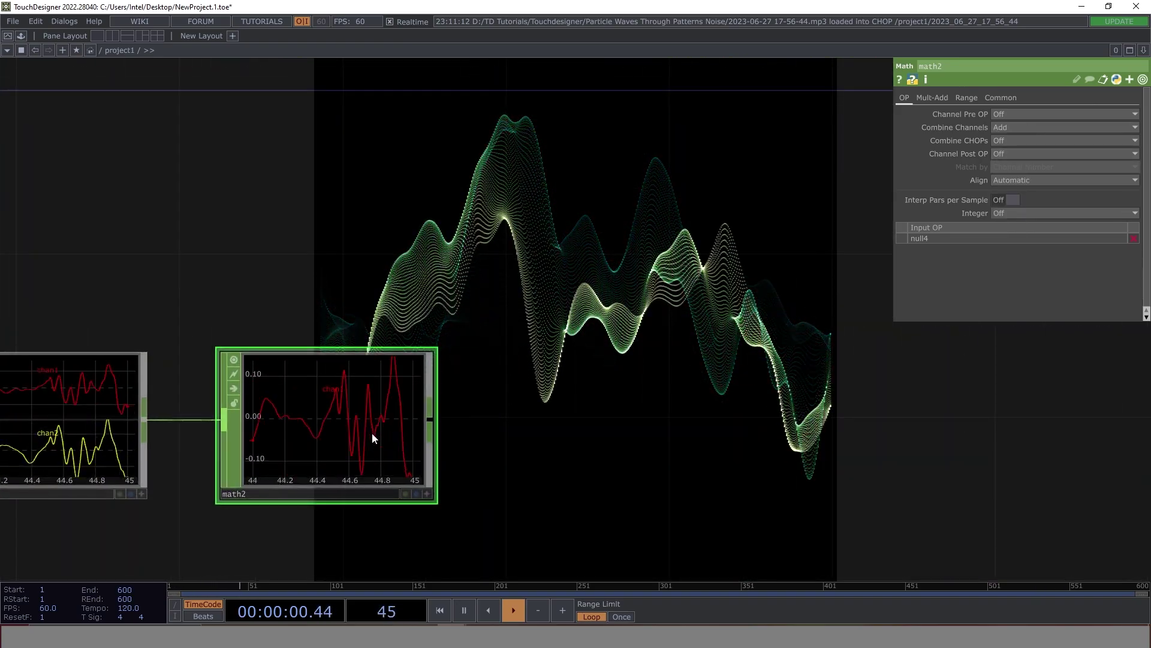
scroll(375, 430, down, 5)
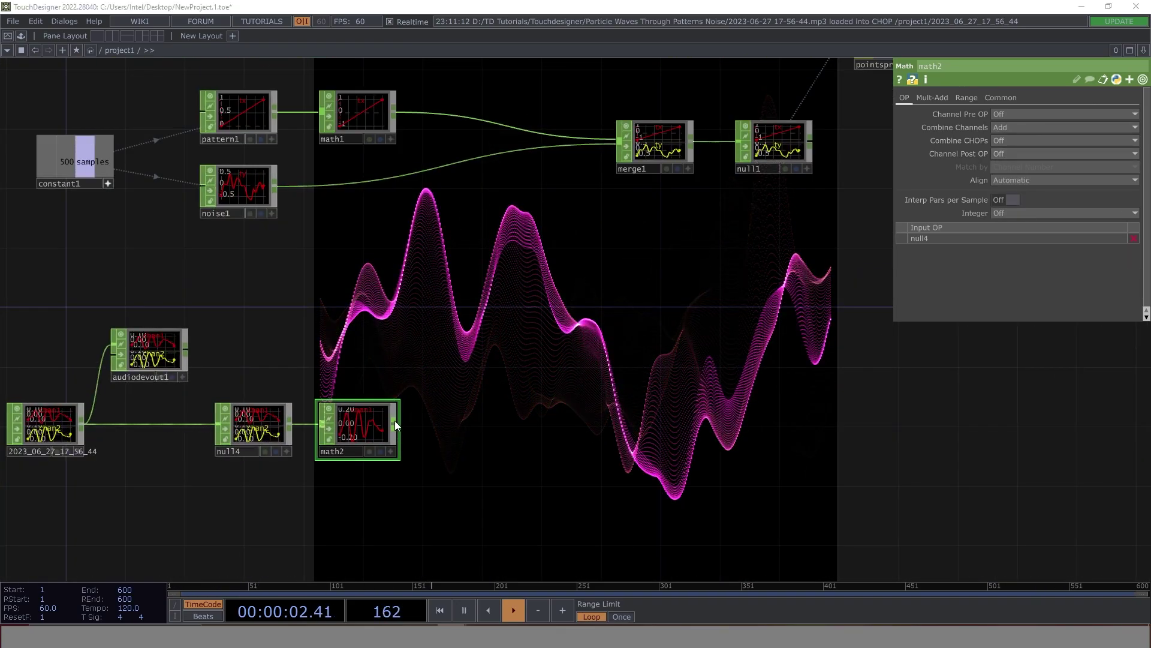
Add an Analyze CHOP after math2 and space it further along the audio chain.
right_click(394, 420)
text(an)
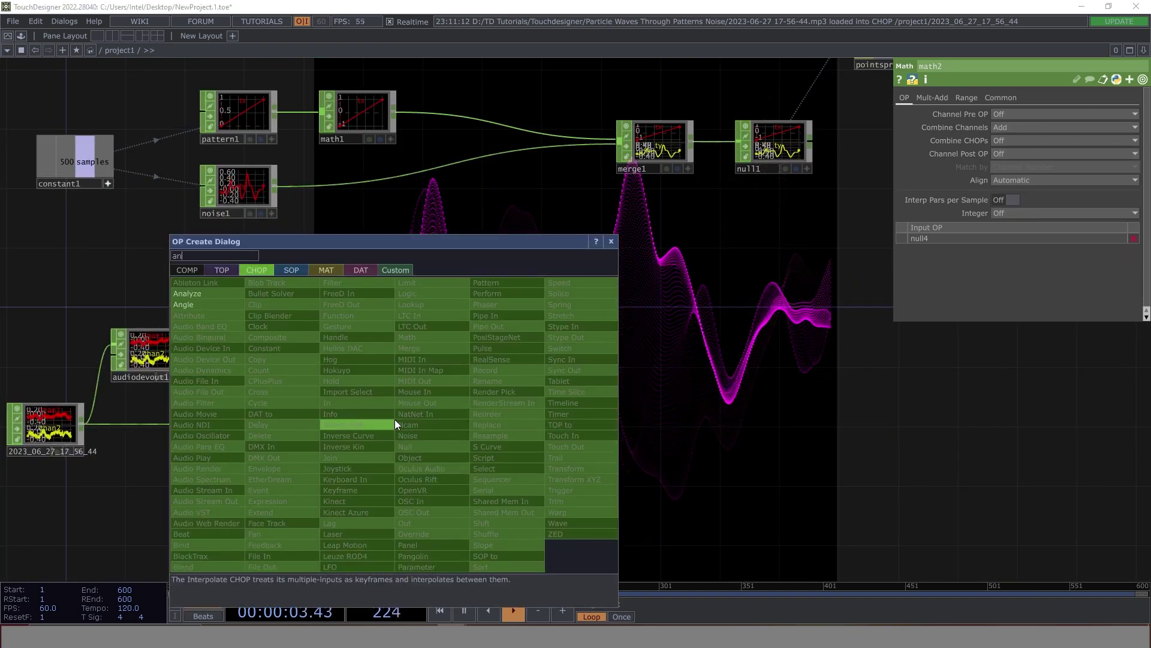
click(213, 293)
click(466, 428)
drag(522, 414, 376, 402)
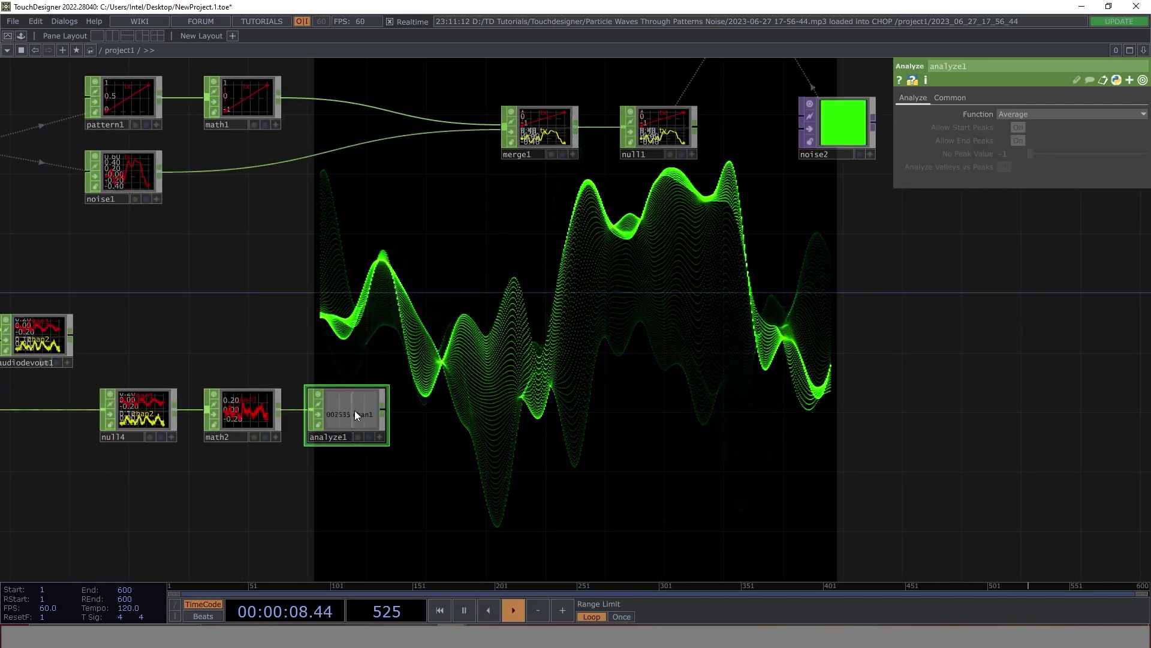
drag(355, 410, 439, 409)
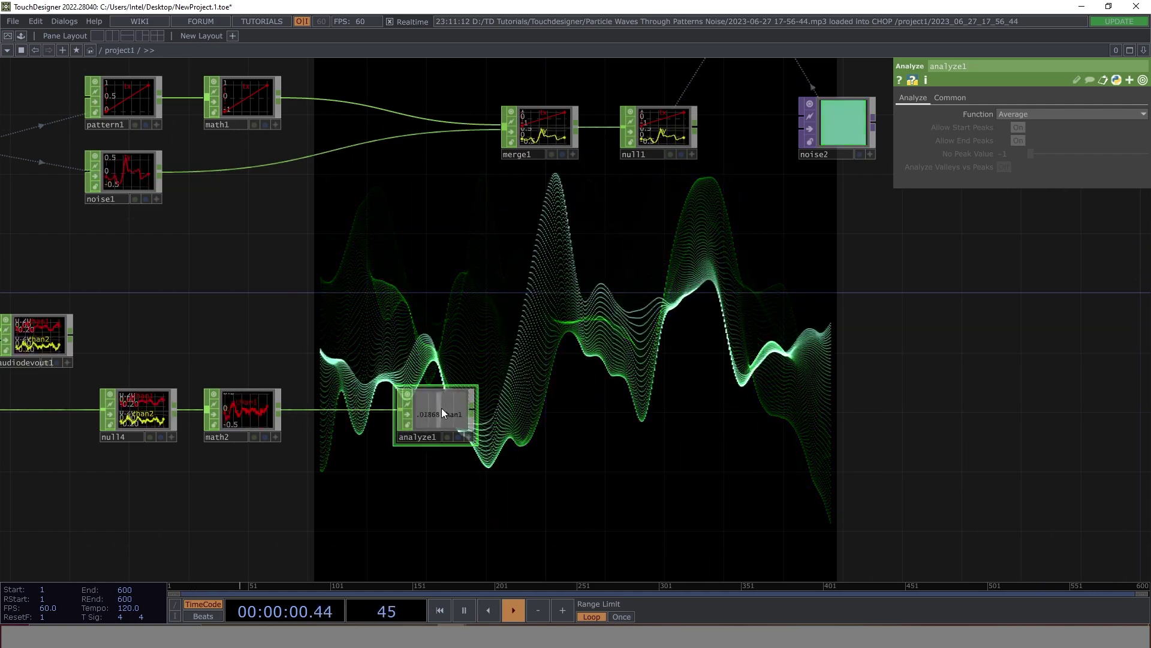
Duplicate analyze1 as a second Analyze CHOP fed by math2 and set the copy's Function to Maximum.
key(ctrl+c)
key(ctrl+v)
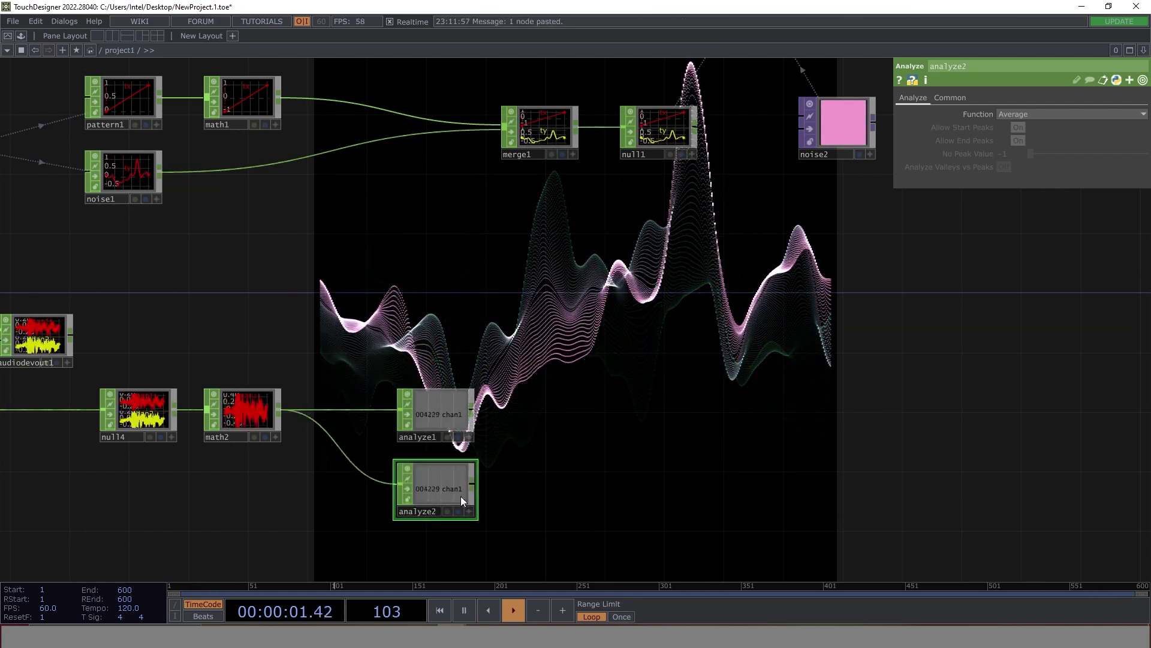
click(1024, 114)
click(1026, 140)
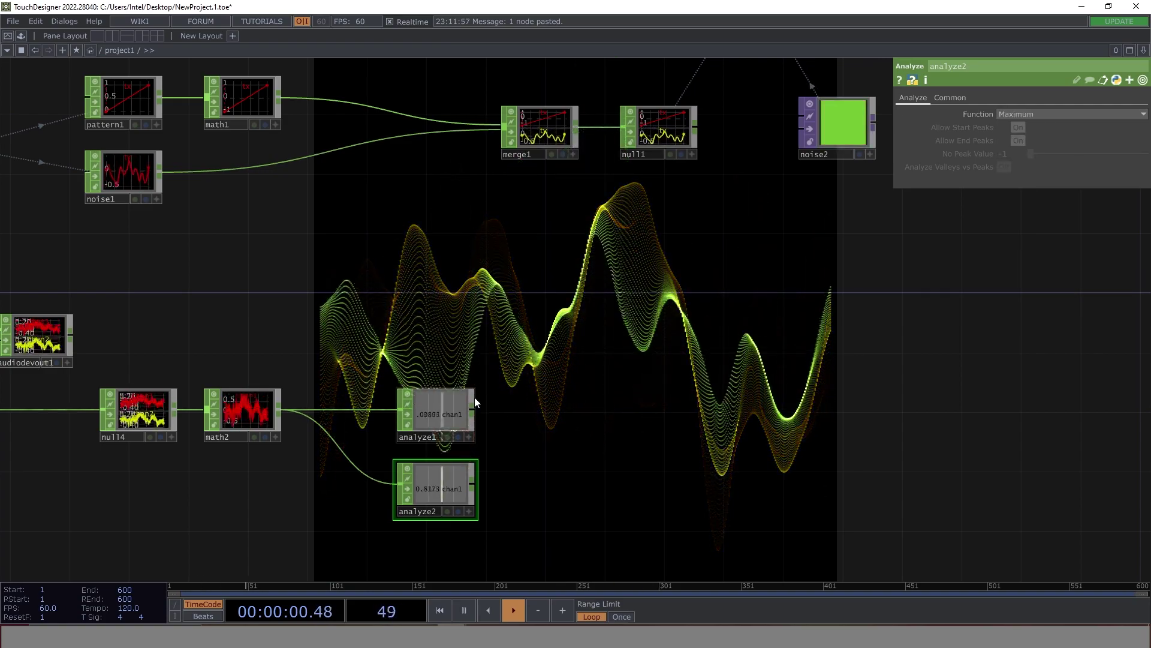
click(454, 418)
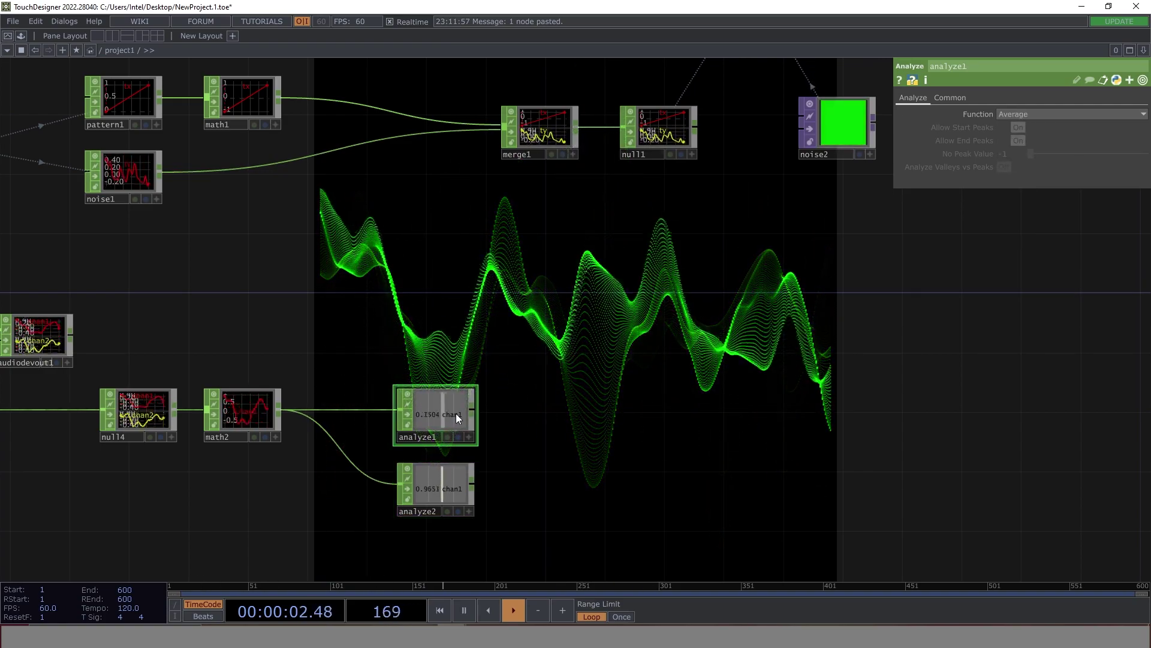
click(452, 490)
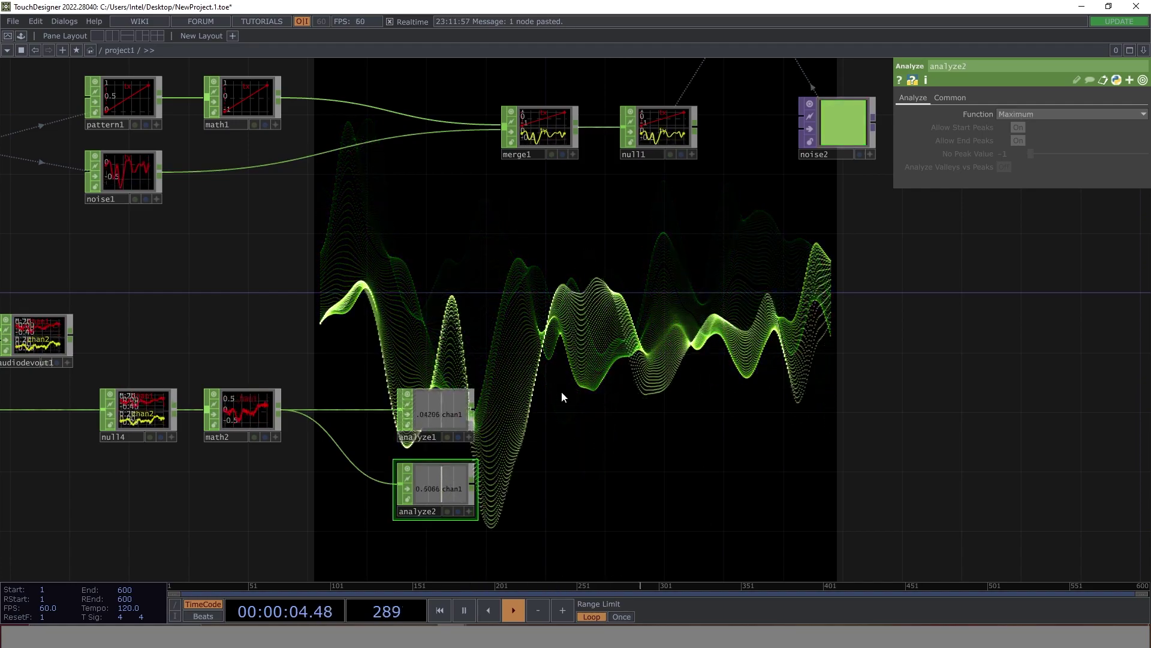
Export the chan1 channel of analyze1 to the Roughness parameter of noise1.
drag(292, 255, 403, 276)
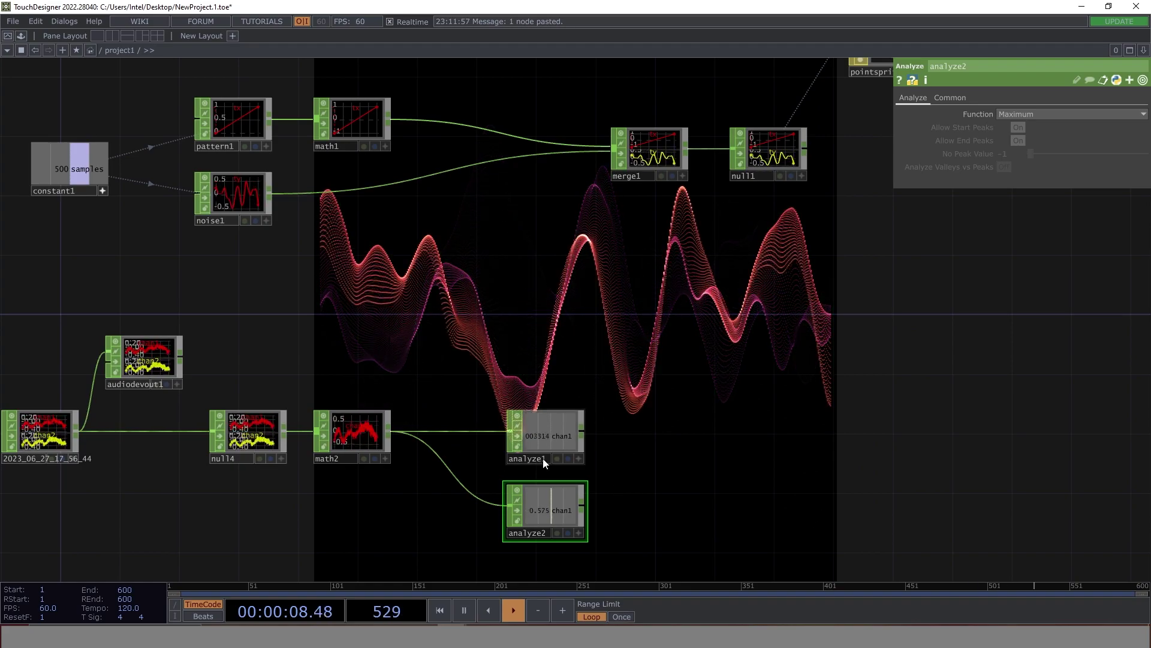
click(237, 196)
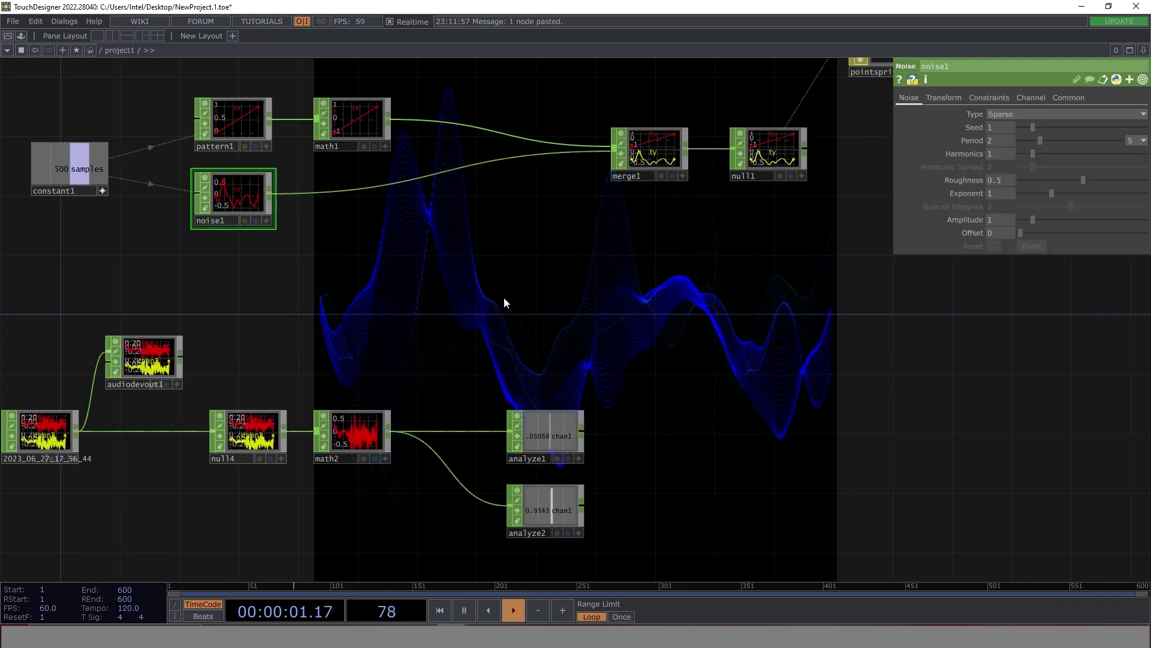
click(578, 458)
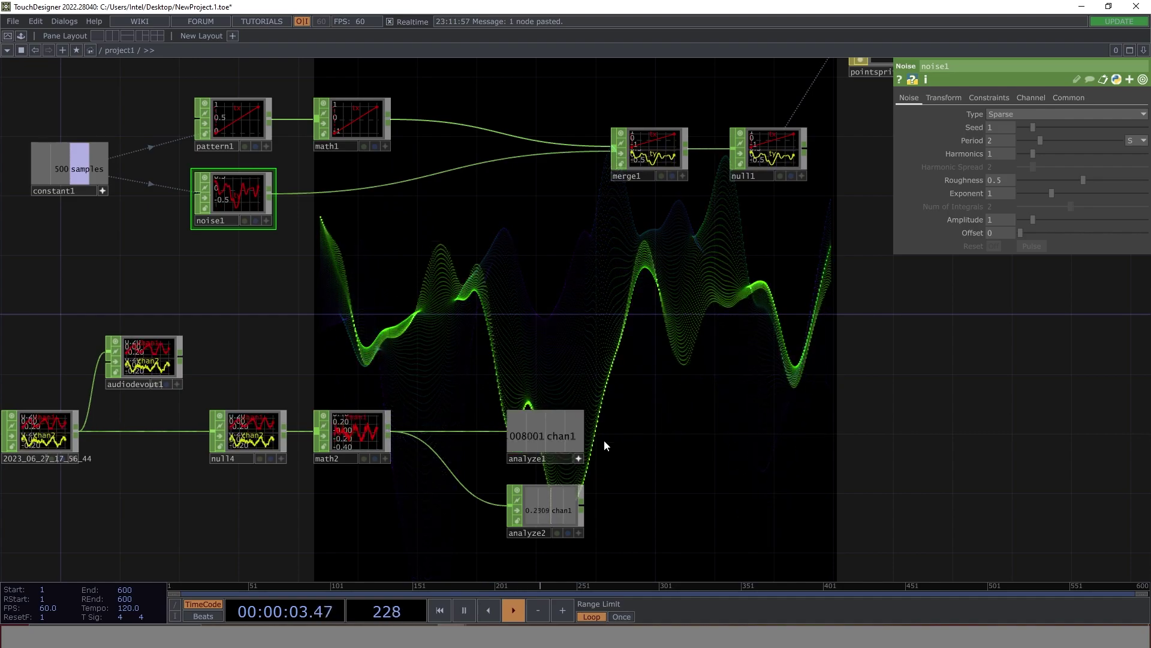
click(578, 458)
click(571, 438)
click(238, 197)
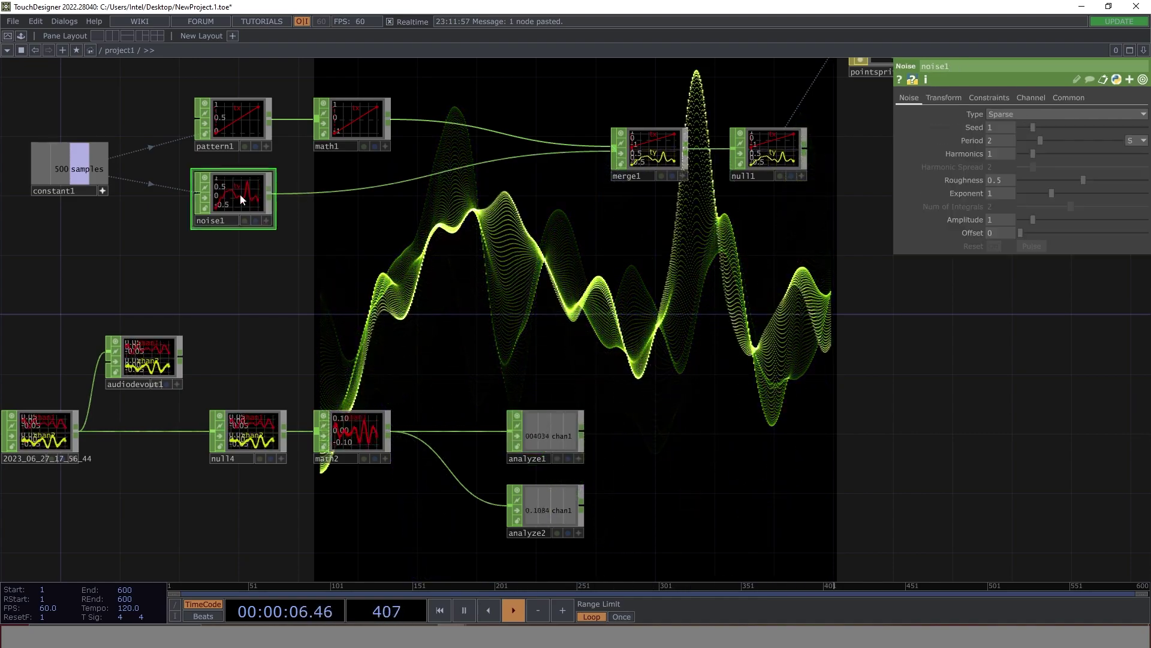
click(579, 458)
drag(568, 447, 1008, 178)
click(1009, 178)
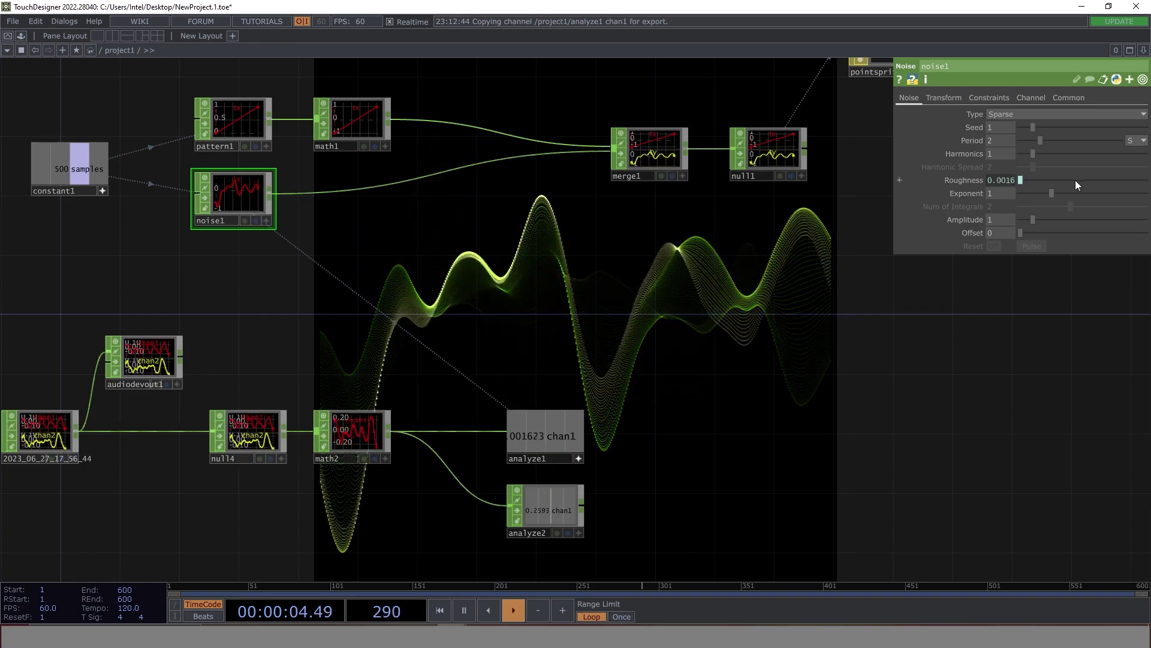
Export the chan1 channel of analyze2 to the Amplitude parameter of noise1.
click(578, 532)
drag(573, 528, 995, 219)
click(1011, 216)
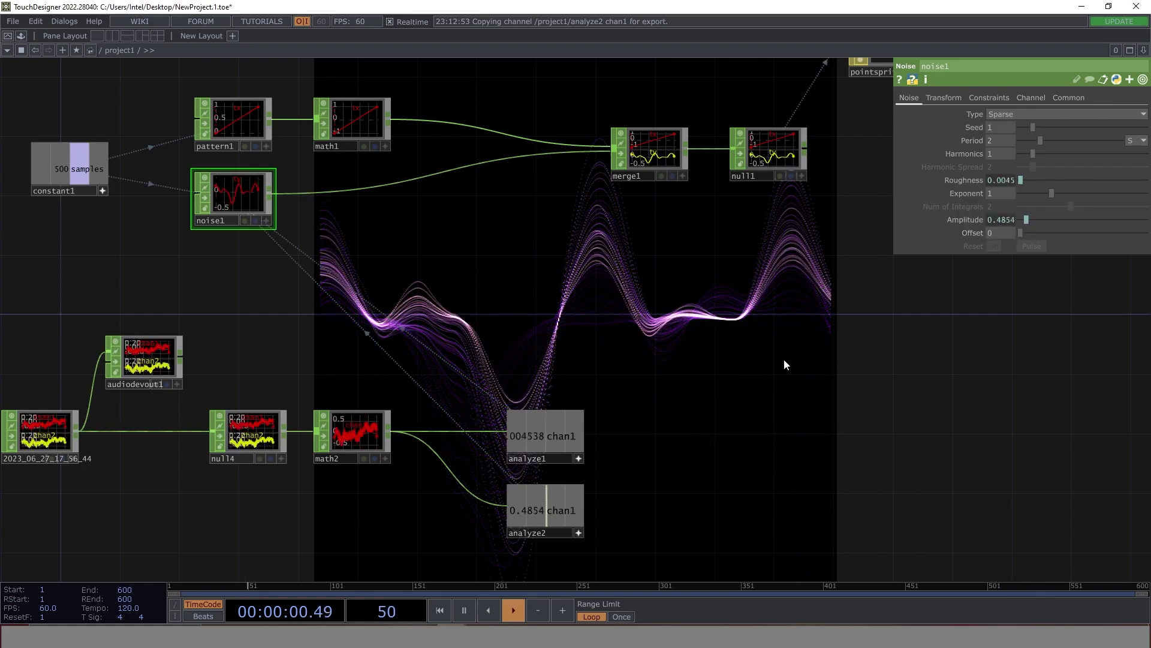
drag(717, 449, 473, 311)
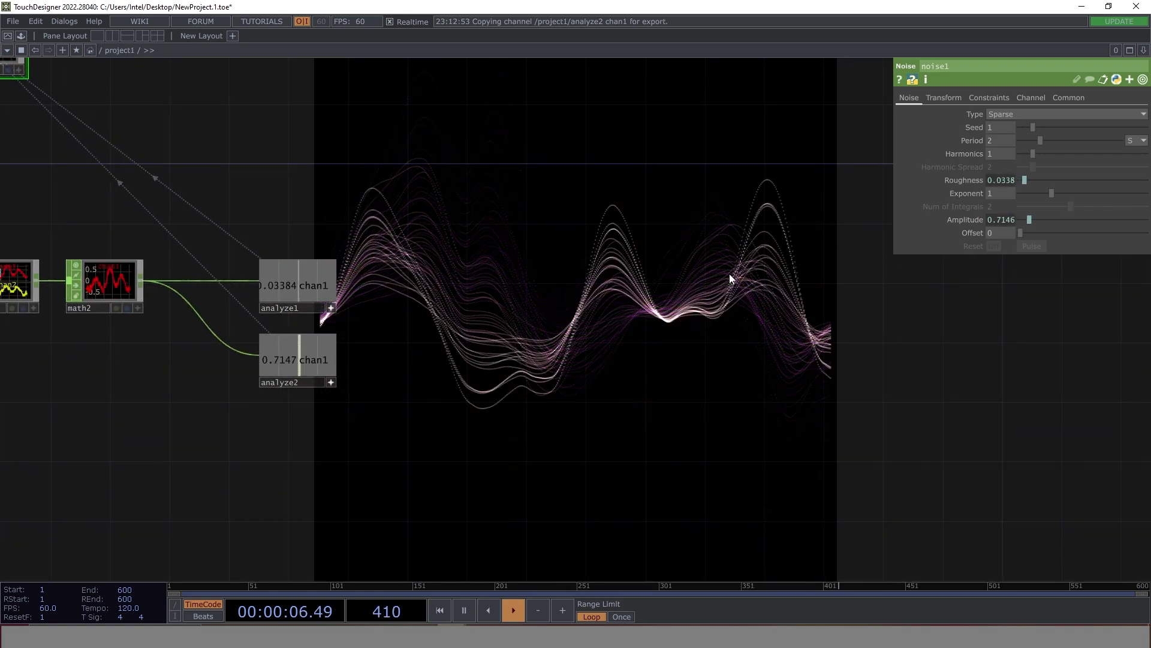
drag(689, 255, 523, 477)
drag(532, 363, 239, 474)
scroll(596, 300, down, 4)
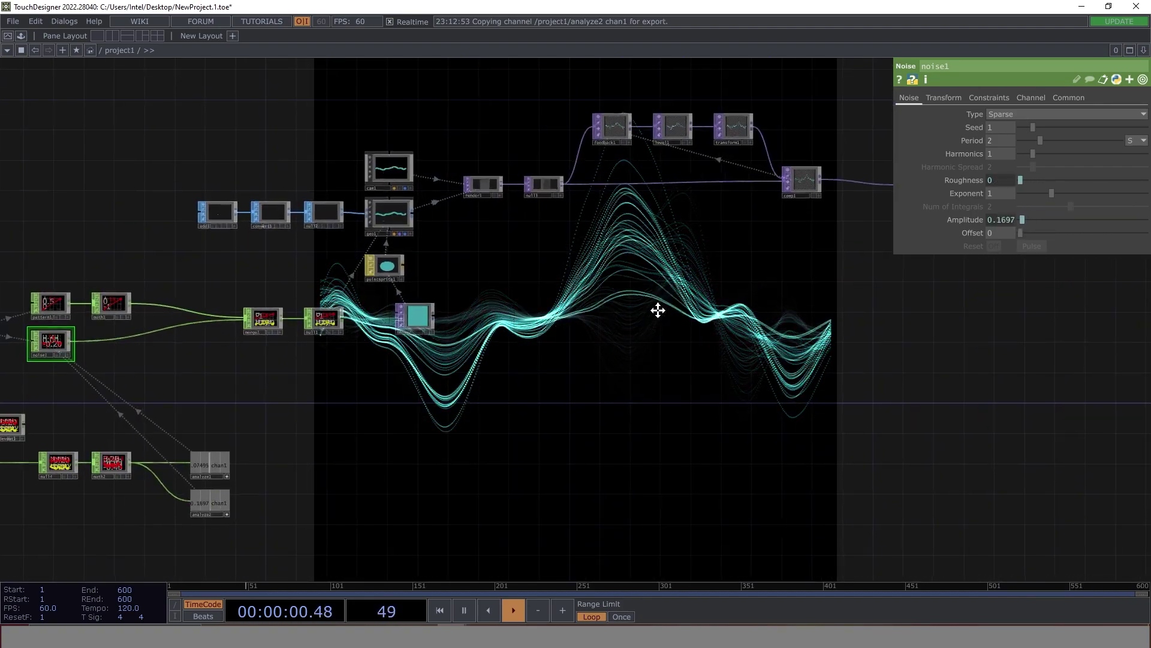
Set the Period of noise1 to 1.
drag(664, 298, 558, 425)
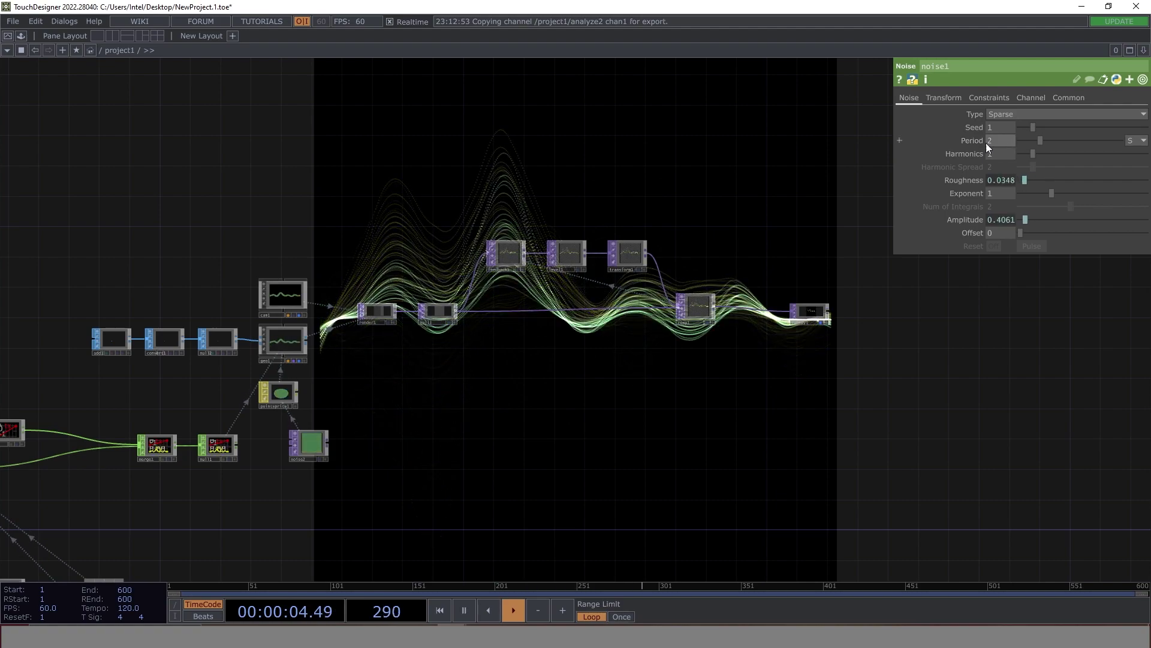
drag(270, 488, 628, 154)
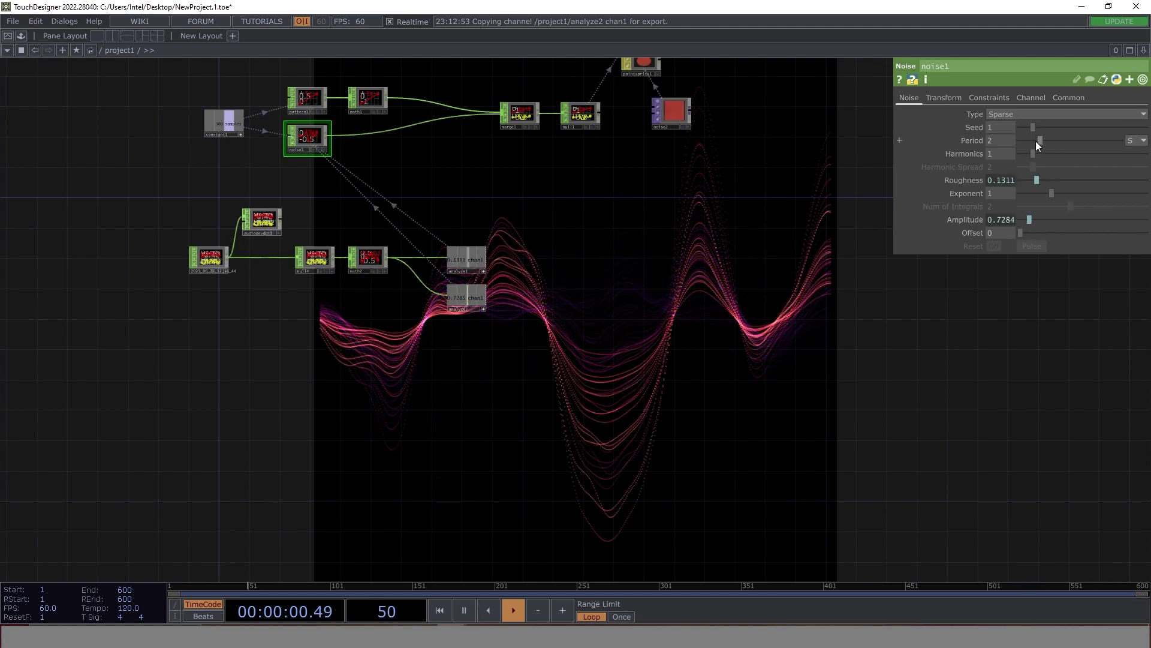
mouse_move(1006, 143)
middle_down()
mouse_move(1006, 124)
mouse_move(1022, 123)
mouse_move(995, 120)
mouse_move(1009, 142)
mouse_move(1002, 129)
middle_up()
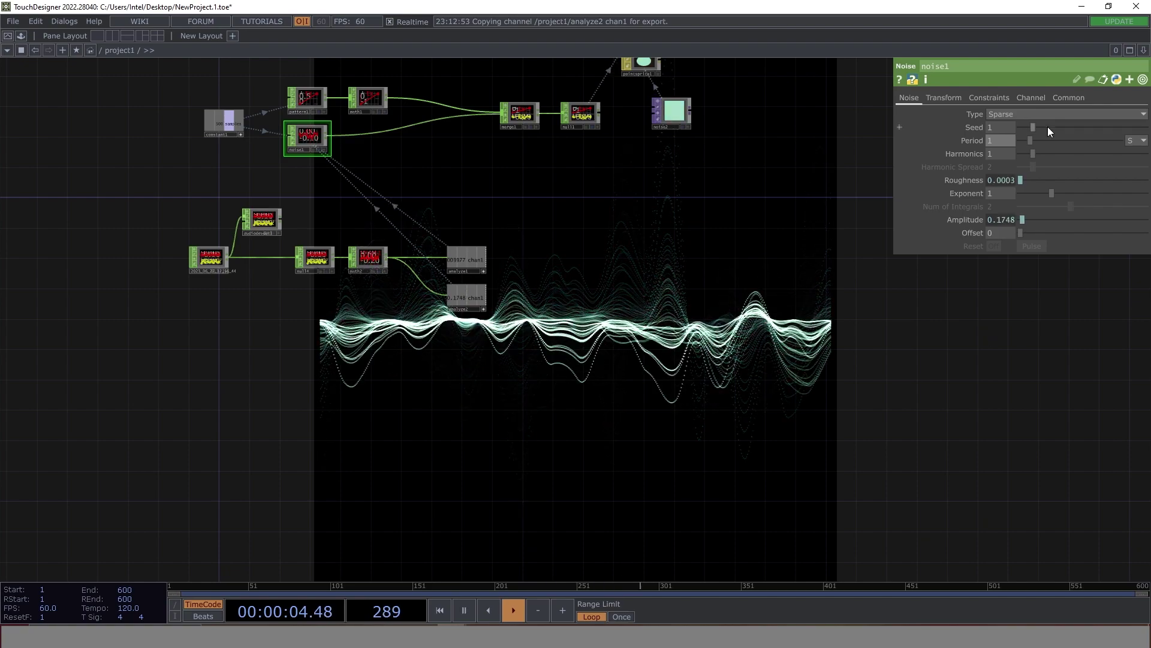
Extend the Z translate expression of noise1 to absTime.frame * 5.1.
drag(687, 373, 412, 381)
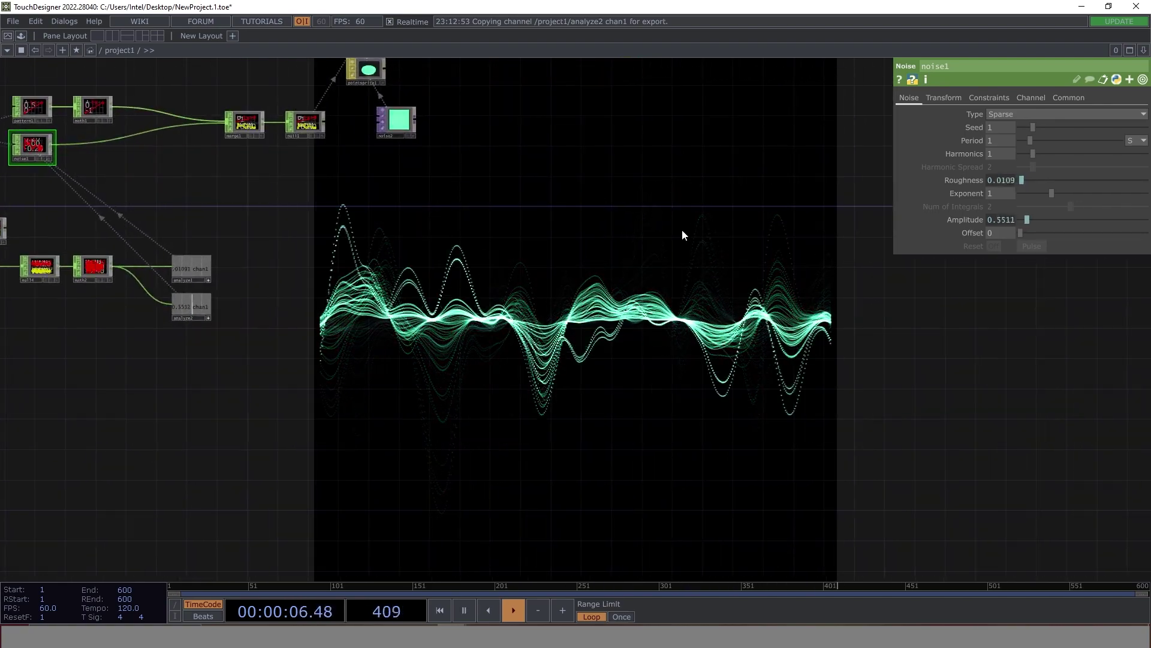
drag(682, 230, 614, 334)
click(948, 96)
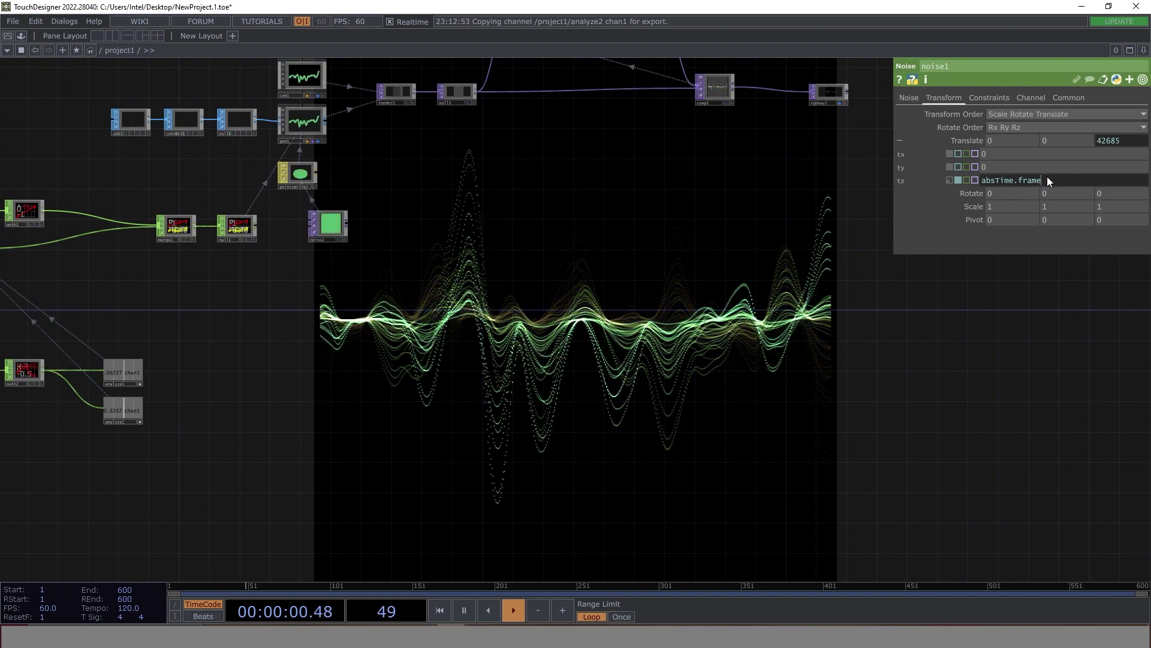
text(* )
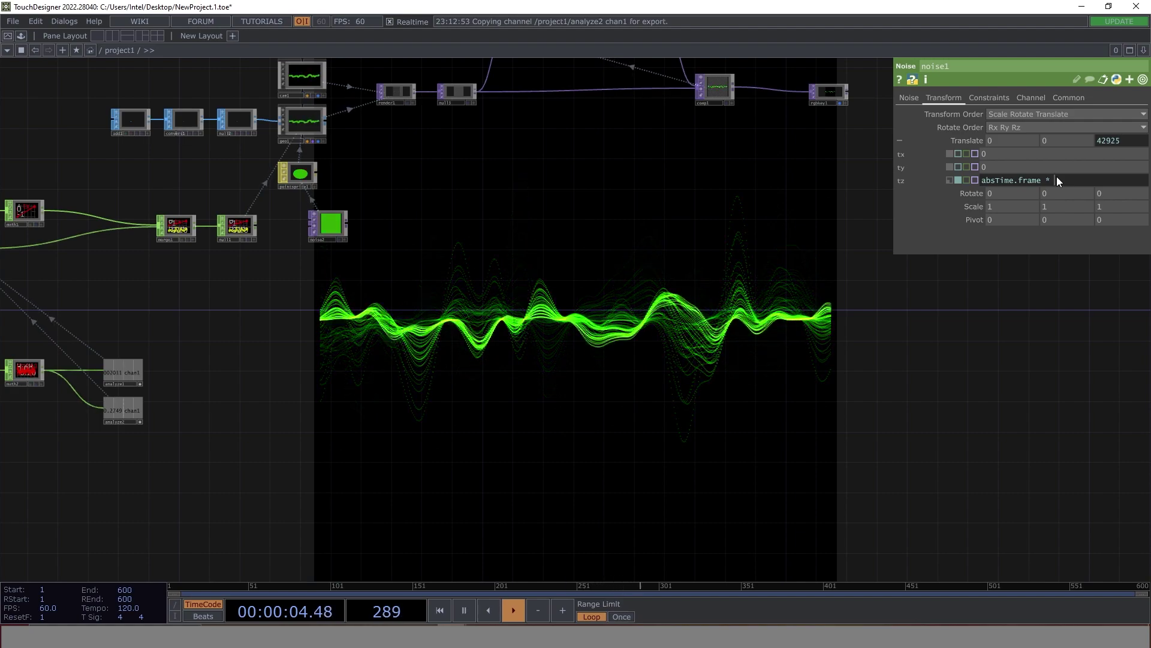
text(.1.1)
key(Return)
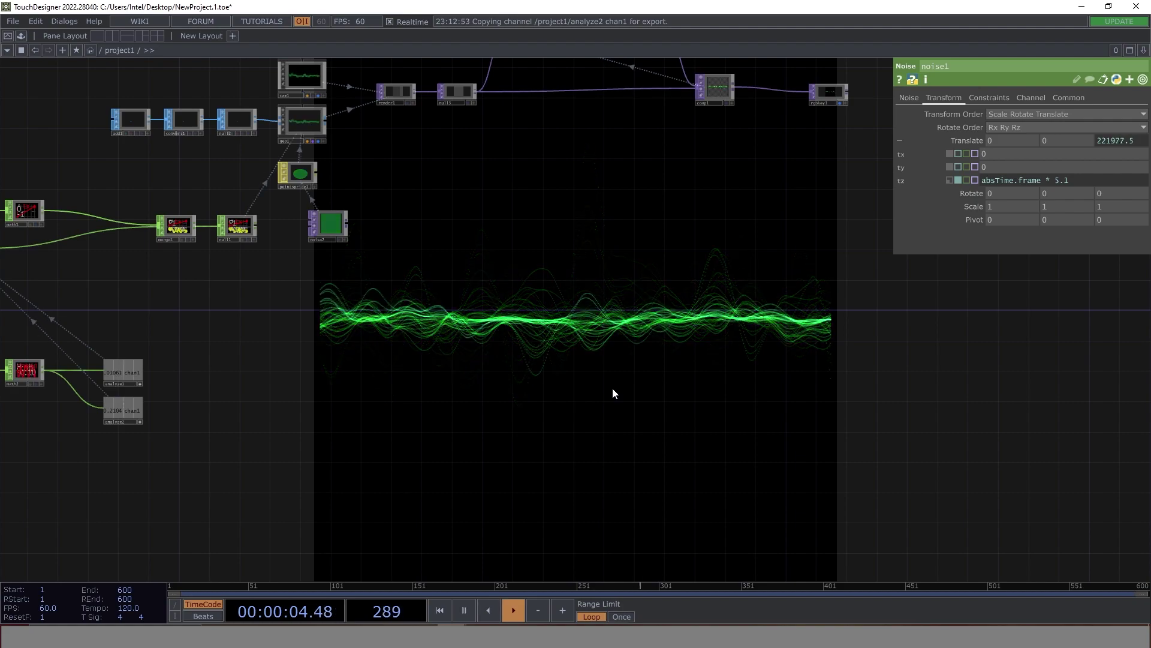
Try a post Opacity of 0.98 on level1 in the feedback loop and return it to 0.95.
drag(656, 206, 618, 339)
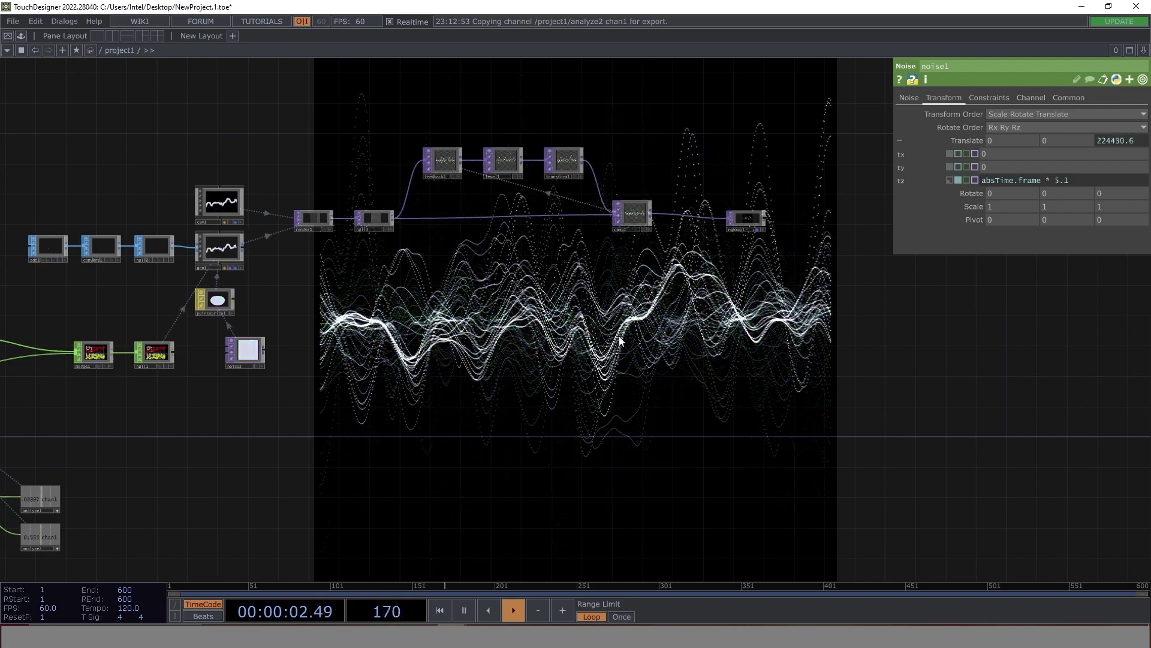
scroll(533, 182, up, 5)
drag(505, 367, 342, 406)
scroll(500, 279, down, 2)
scroll(501, 279, down, 1)
click(366, 200)
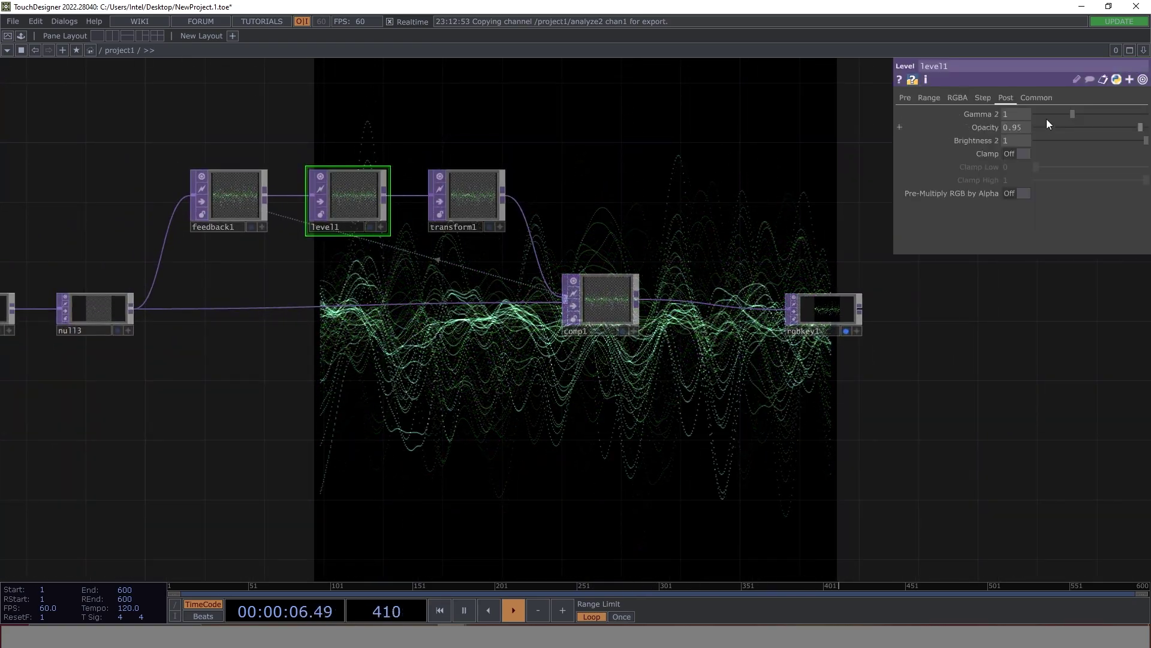
click(1018, 131)
text(0.98)
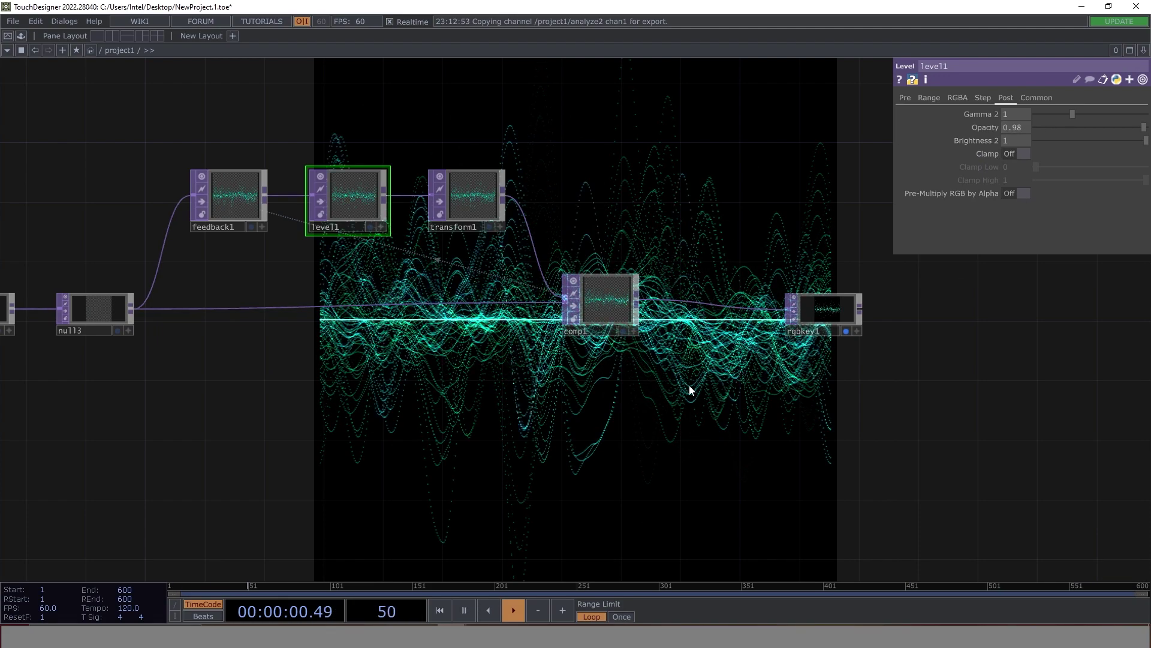
drag(689, 385, 573, 409)
drag(666, 398, 567, 440)
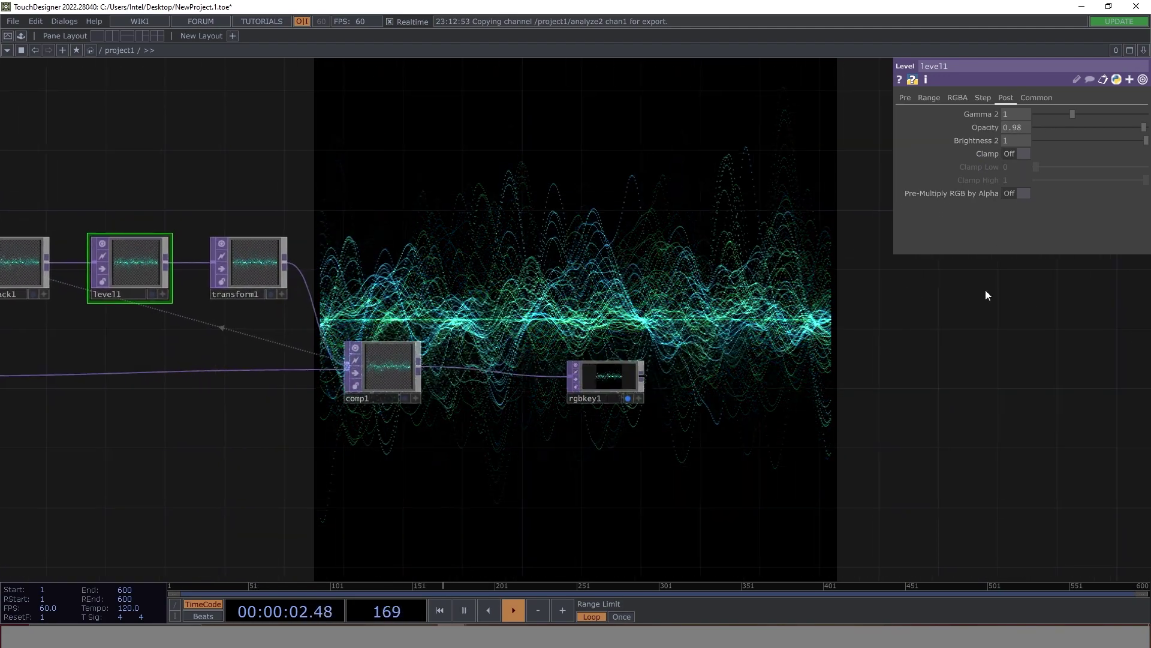
scroll(1017, 131, down, 3)
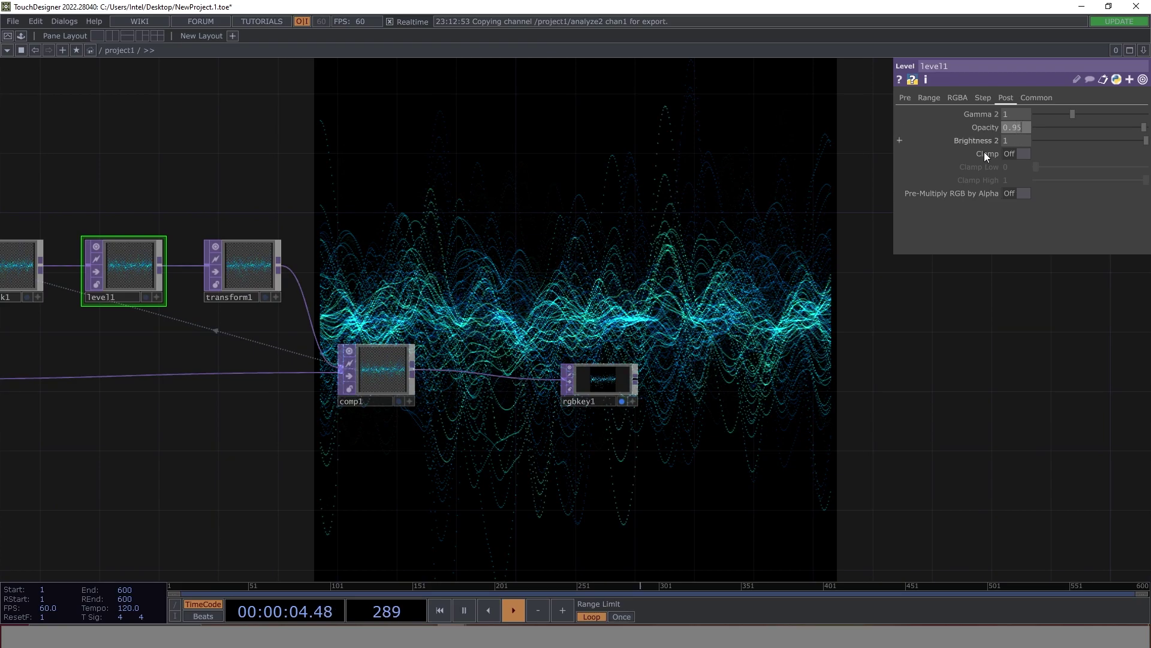
Make room before rgbkey1 and insert a Level TOP between comp1 and rgbkey1.
drag(377, 508, 764, 420)
scroll(682, 341, down, 5)
drag(493, 485, 352, 453)
drag(652, 358, 738, 336)
right_click(584, 337)
click(604, 320)
text(lev)
click(499, 363)
click(600, 339)
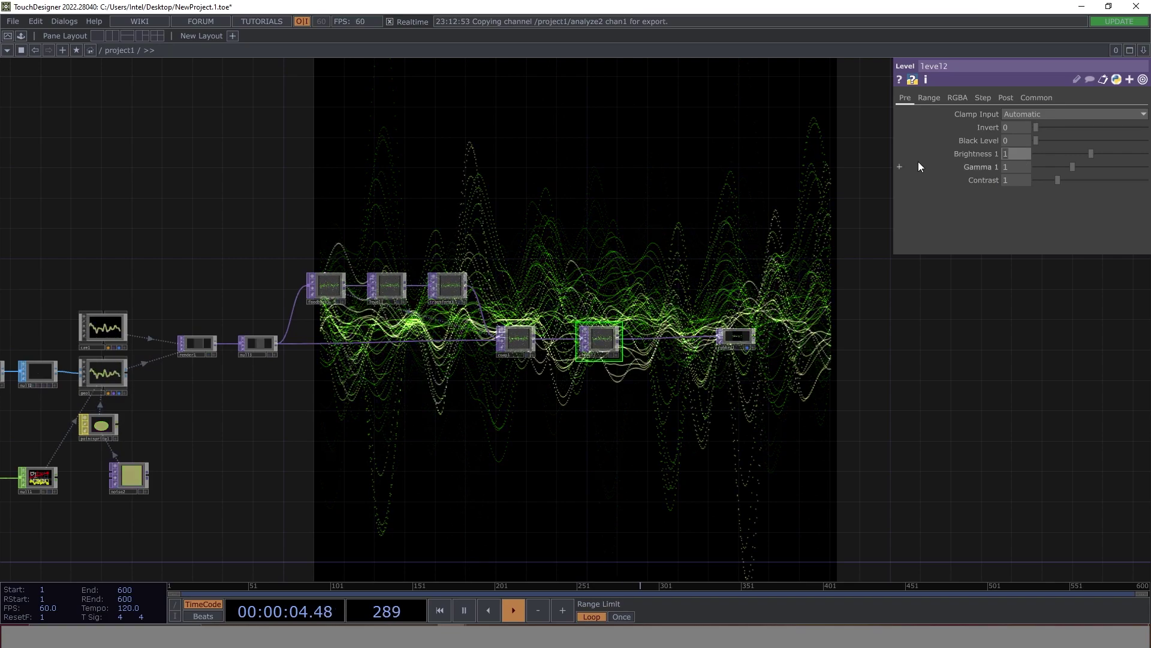
Set Brightness 1 to 3 and Contrast to 1.33 on level2.
text(3)
key(Return)
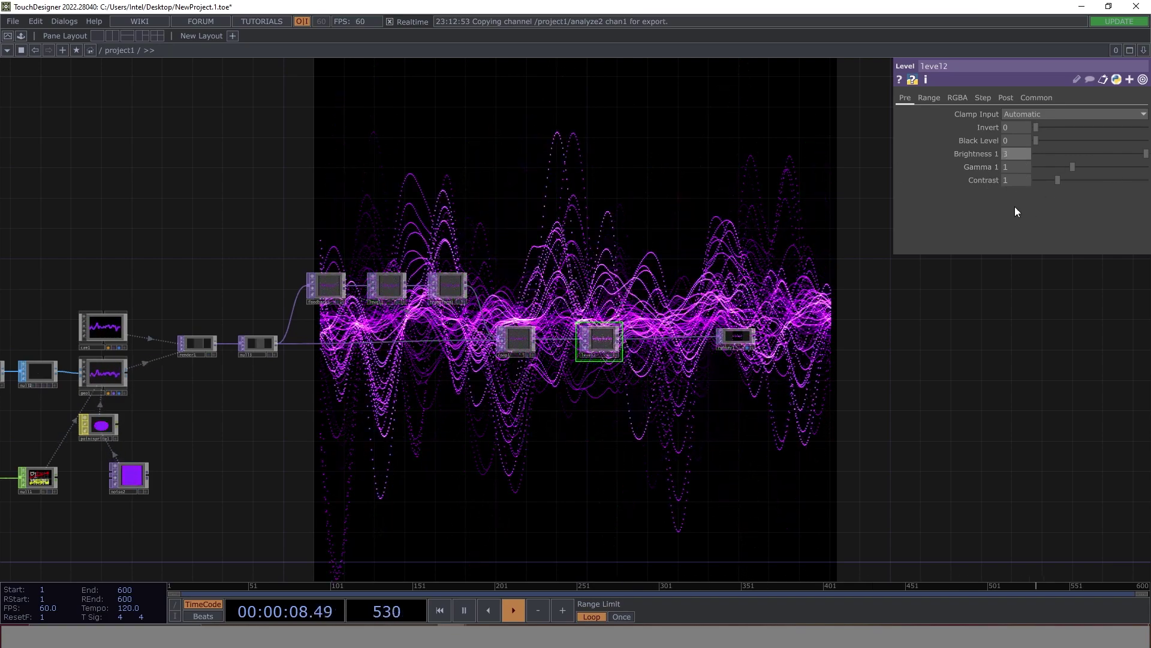
drag(1057, 179, 1064, 180)
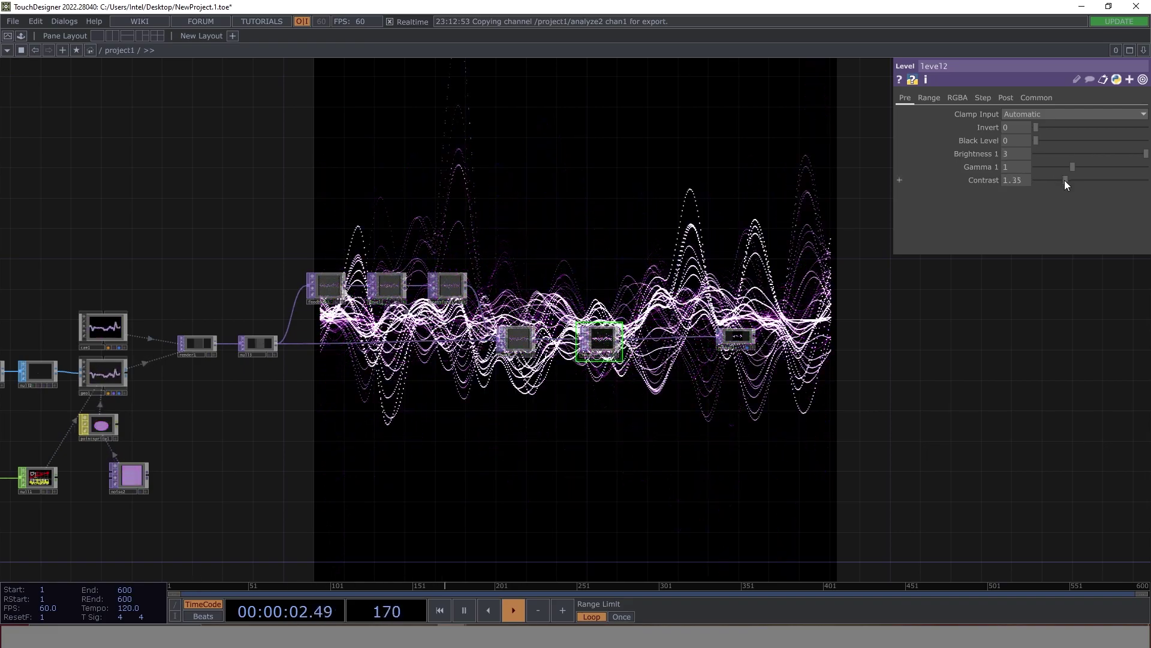
drag(1063, 179, 1063, 181)
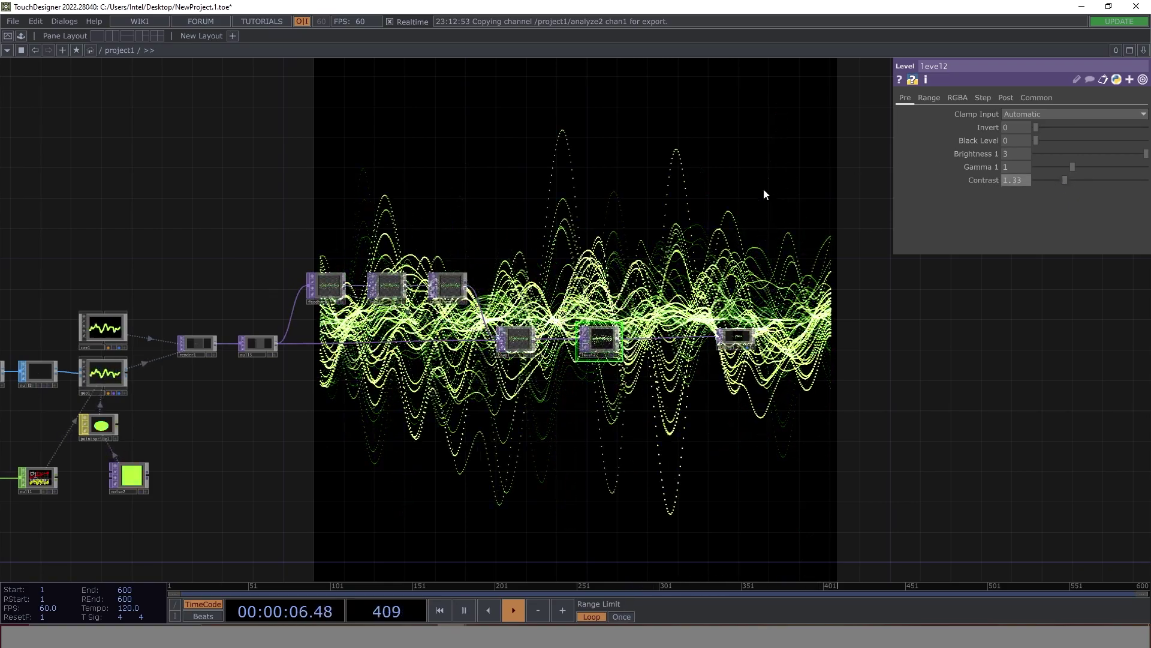
Change the multiplier in the Z translate expression of noise1 to 1, giving absTime.frame * 1.
drag(262, 483, 659, 378)
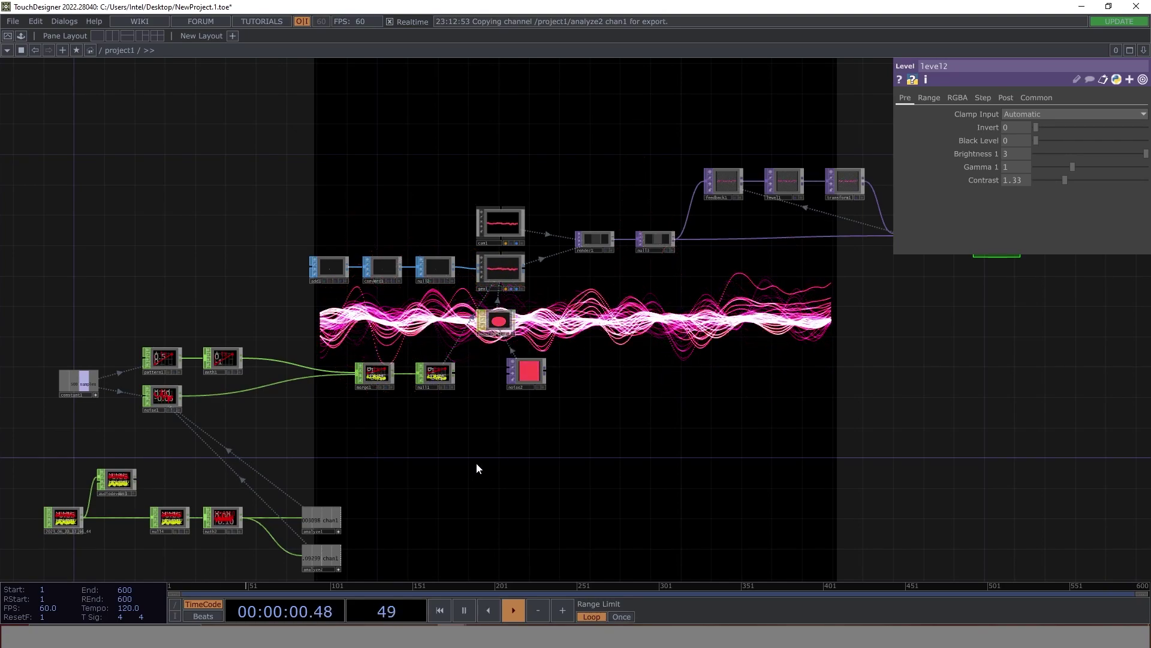
drag(485, 503, 459, 425)
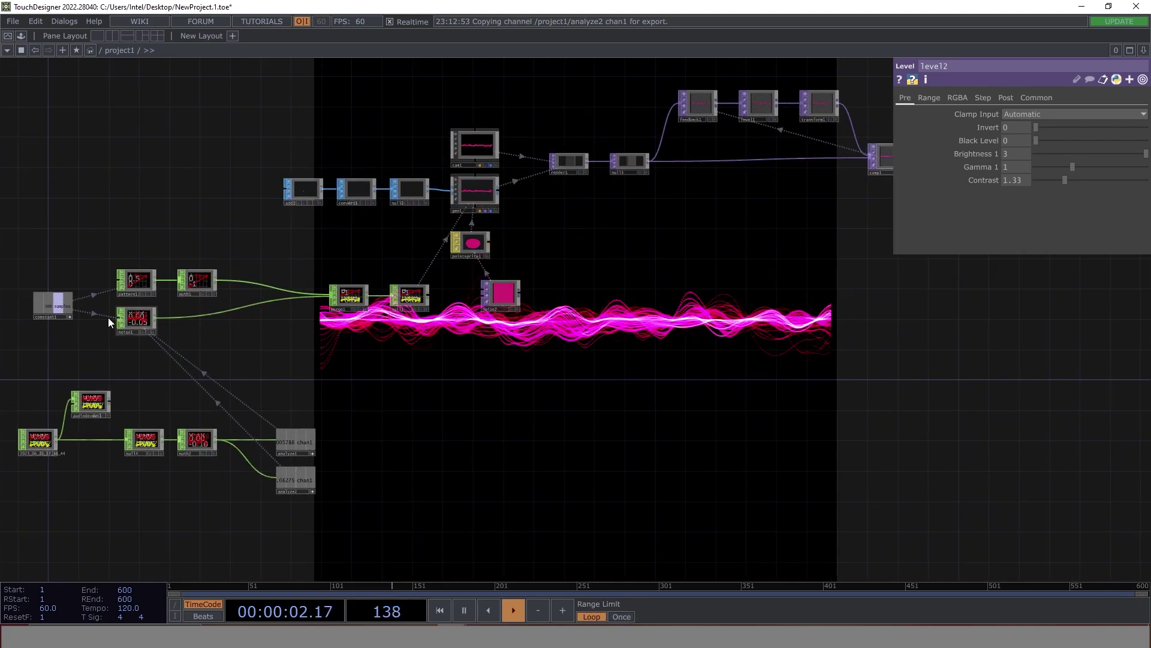
click(139, 318)
double_click(1059, 181)
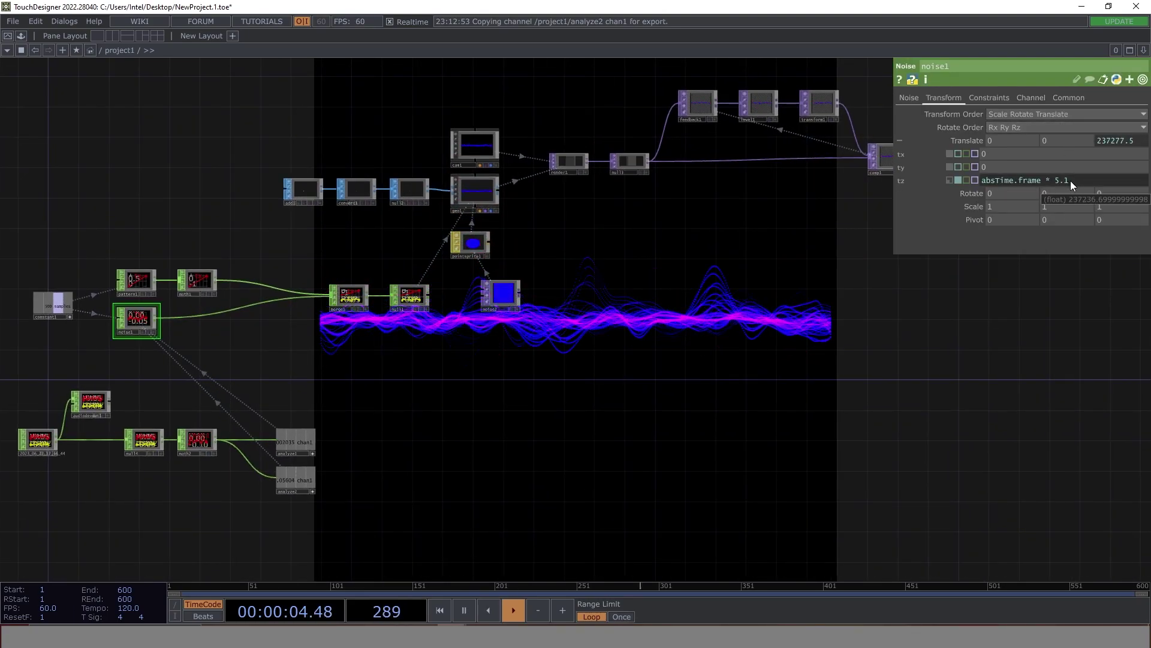
text(1)
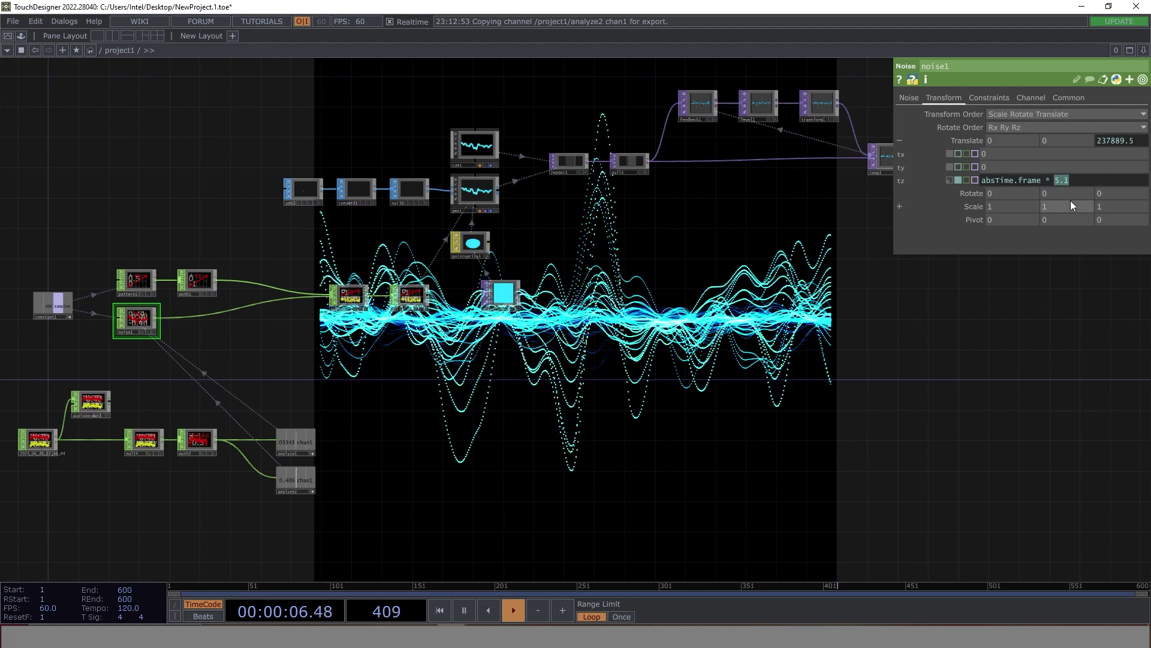
key(Return)
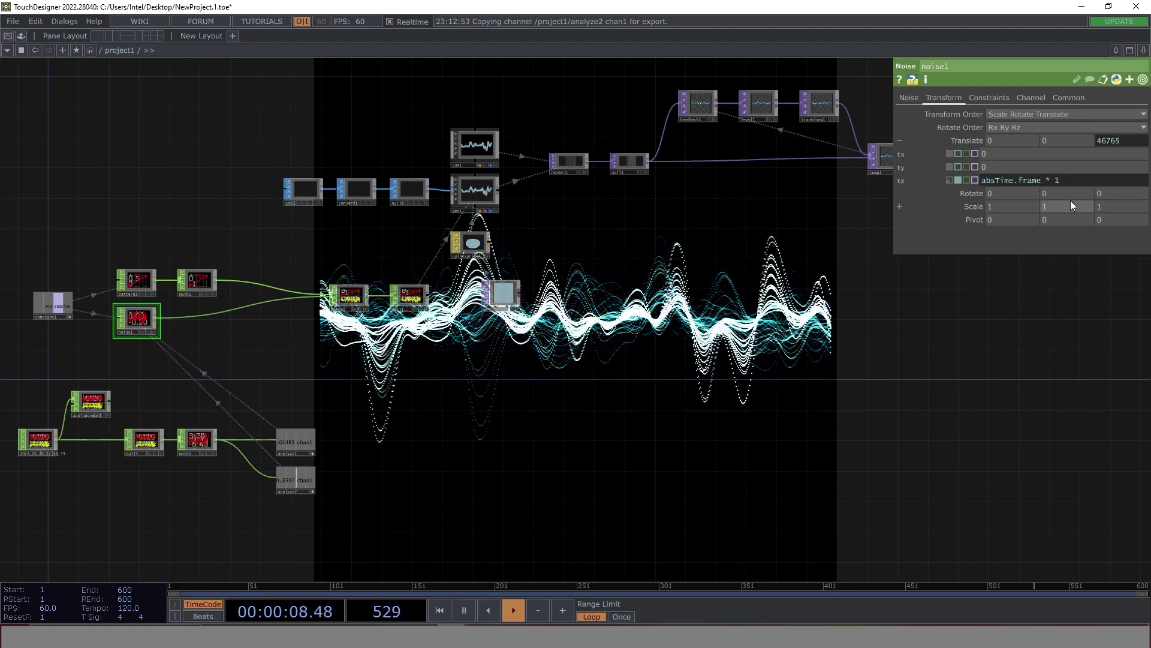
Try an Exponent of 0.54 on noise1 and undo the change.
click(909, 98)
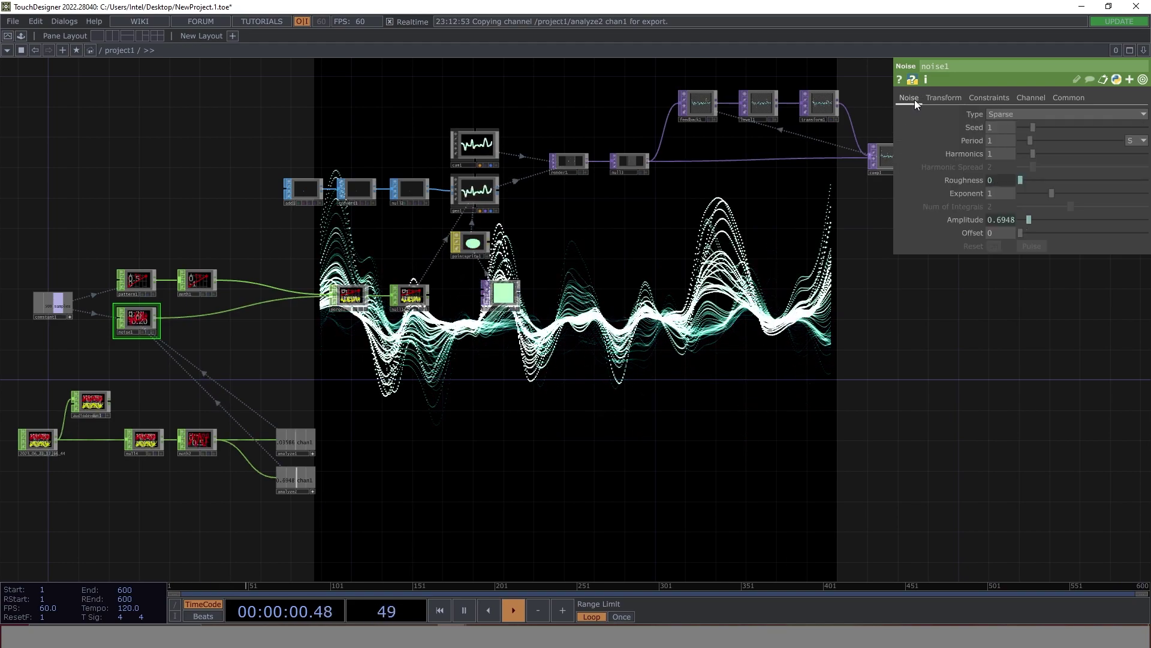
mouse_move(1052, 192)
mouse_down()
mouse_move(1088, 196)
mouse_move(1042, 198)
mouse_up()
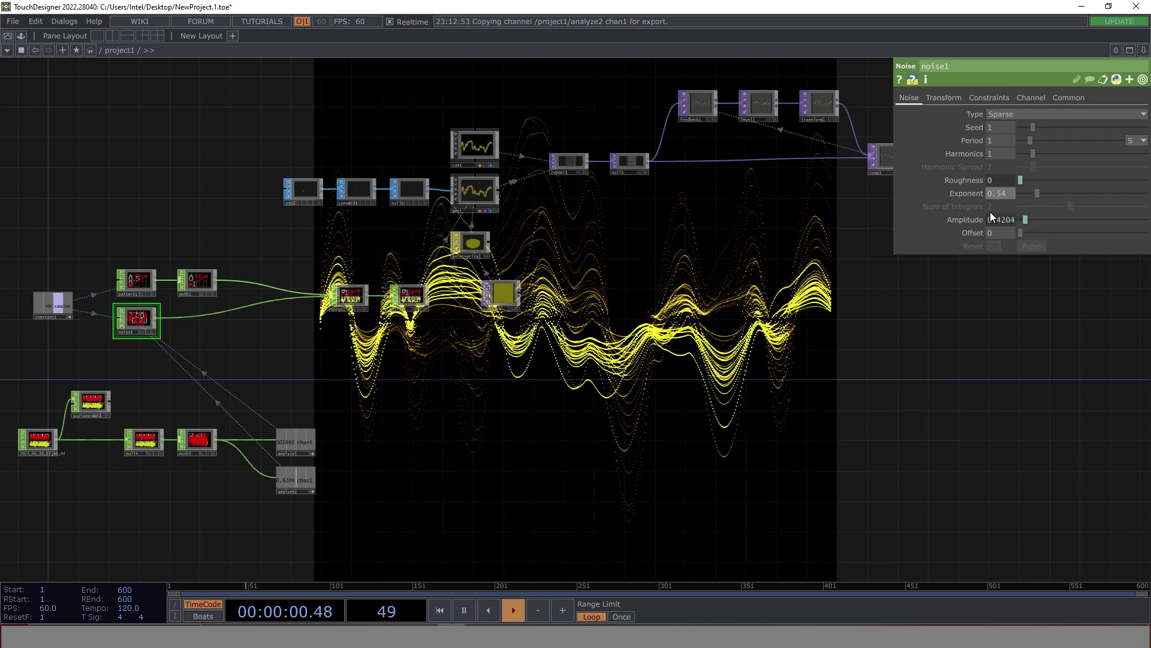
key(ctrl+z)
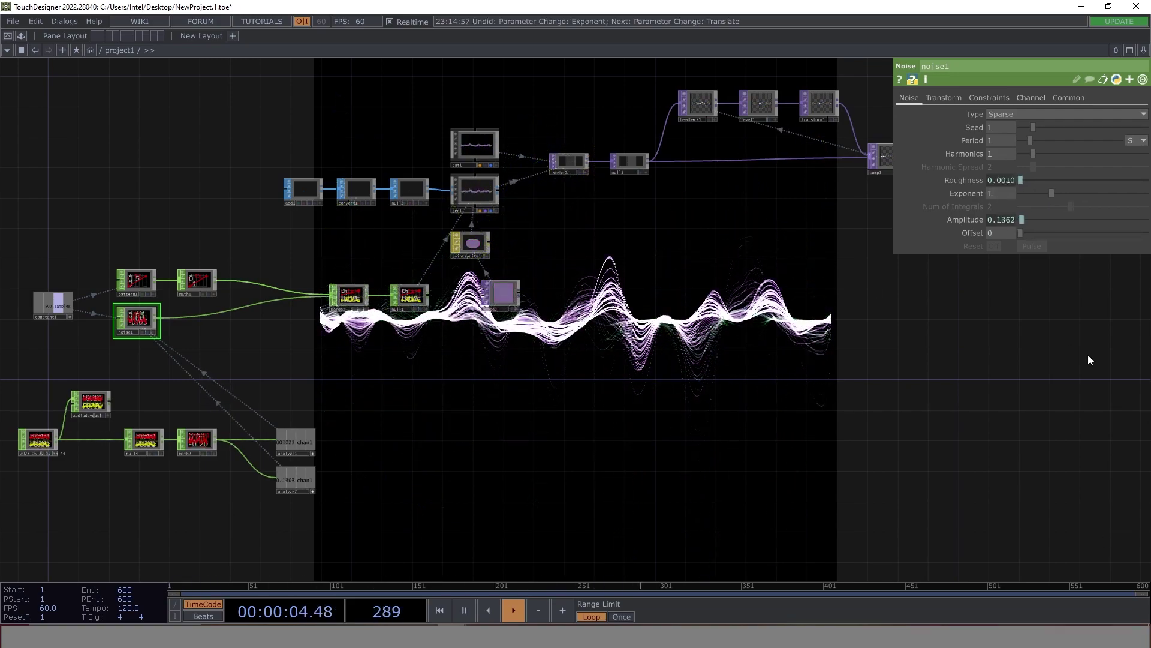
Set the Z translate expression of noise1 to absTime.frame * 5.
click(945, 97)
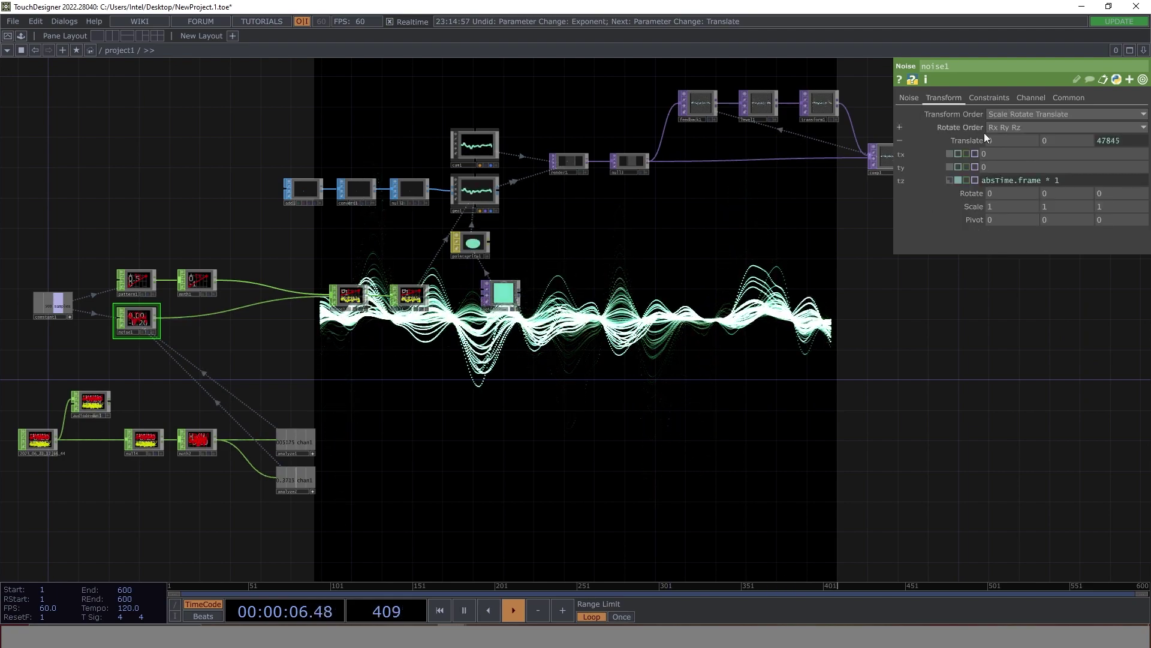
drag(1059, 183, 1056, 181)
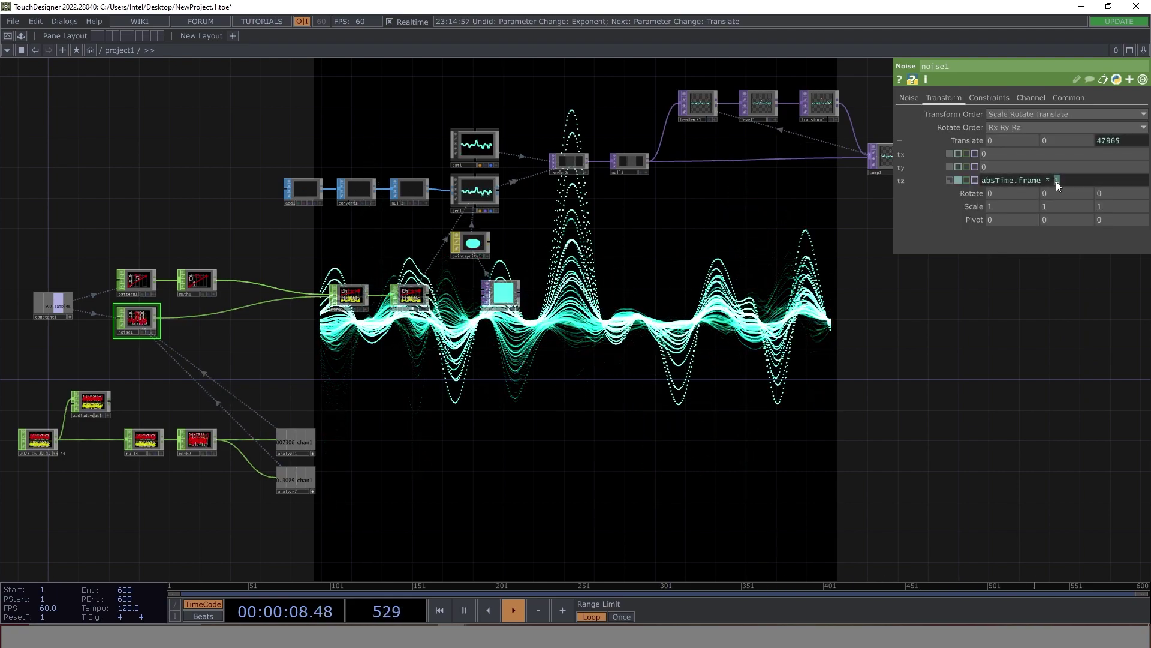
text(5)
key(Return)
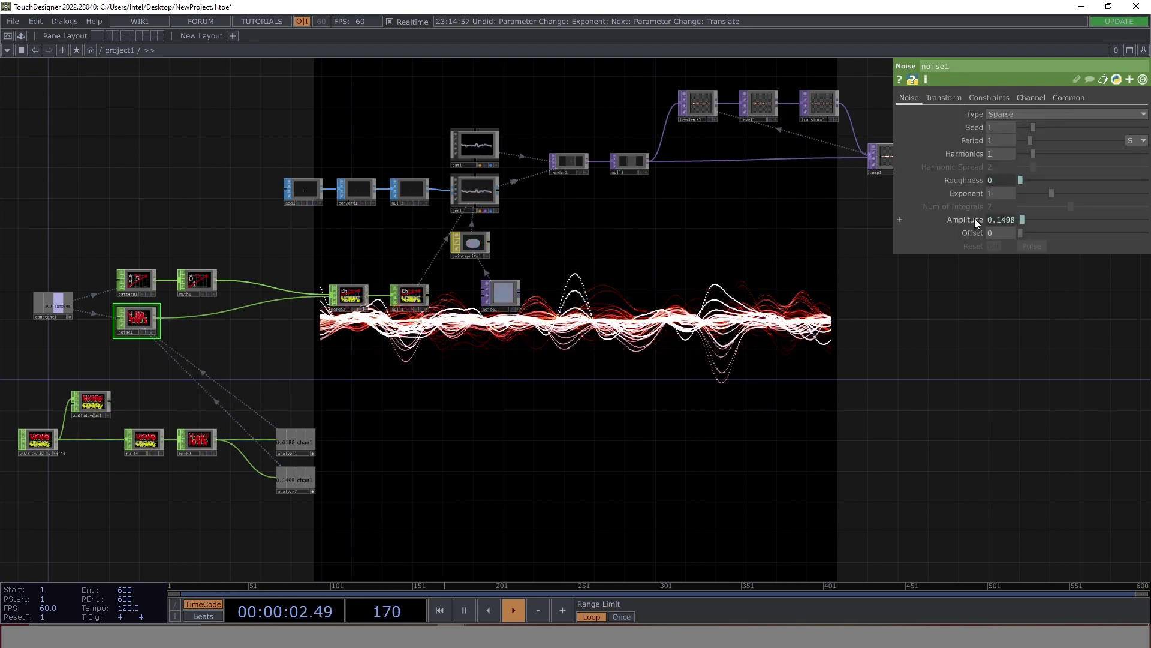
Add 1 to the Amplitude expression of noise1 so it reads op('analyze2')['chan1'] + 1.
click(974, 218)
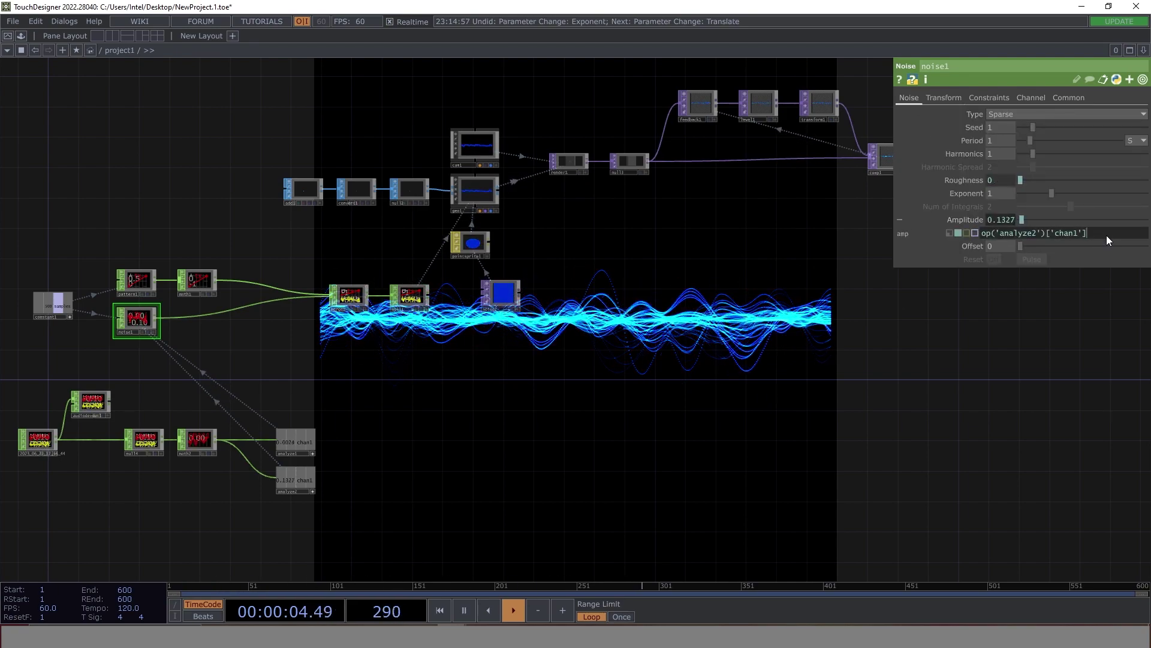
text(+ 1)
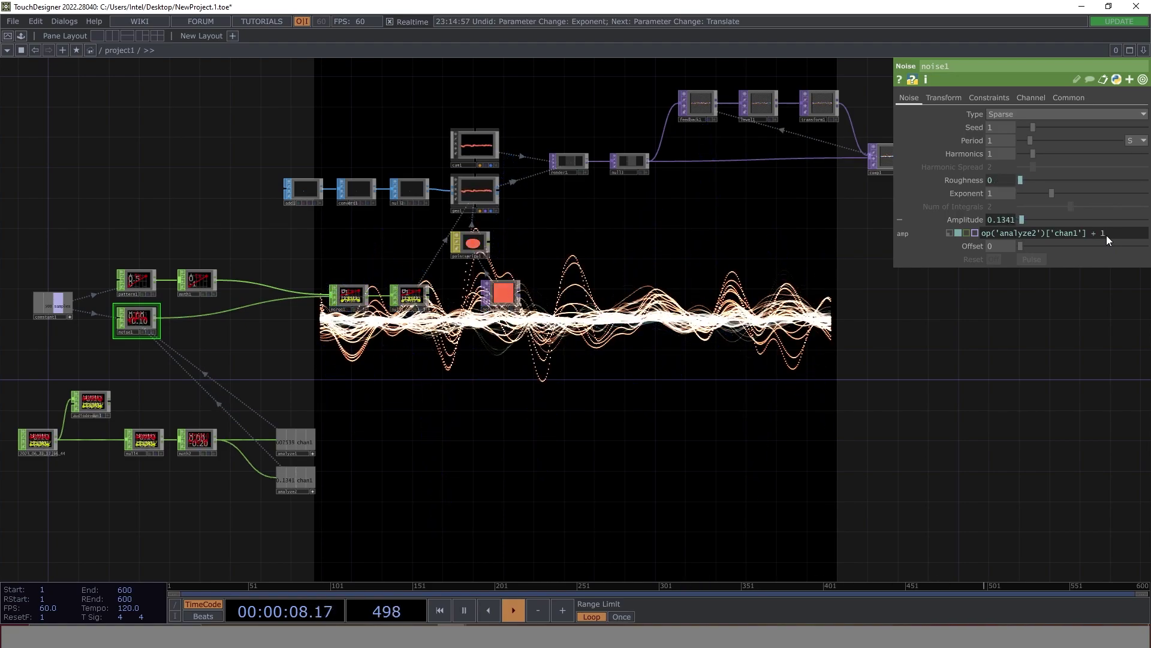
key(Return)
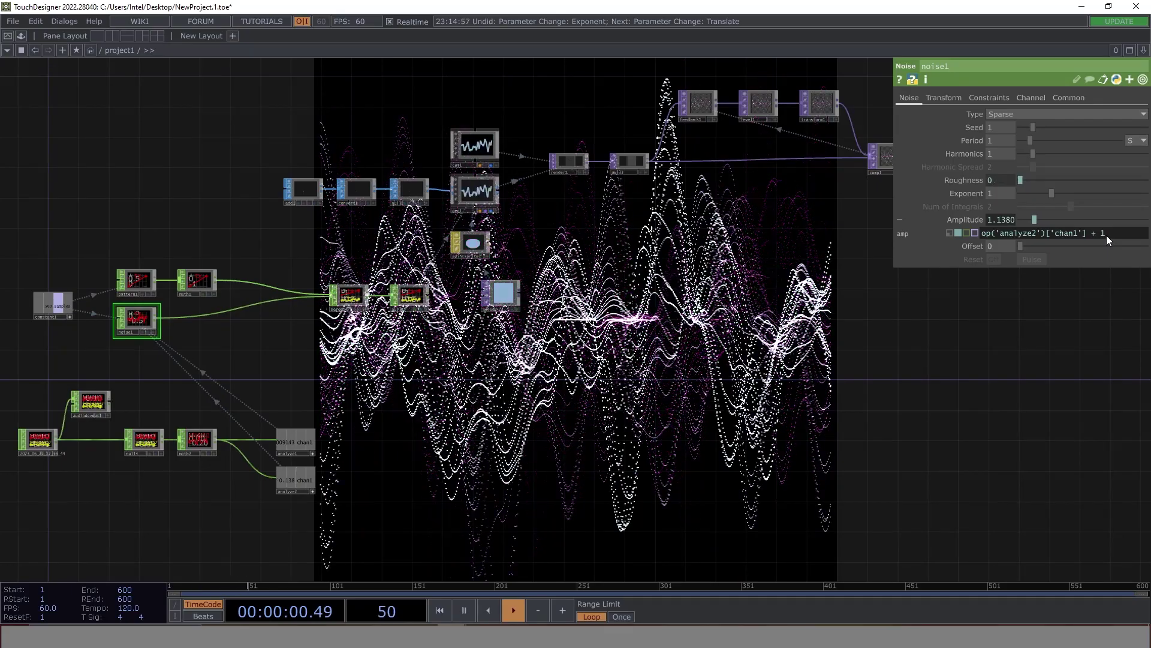
Slow the Z translation of noise1 again with the expression absTime.frame * 1.
click(944, 99)
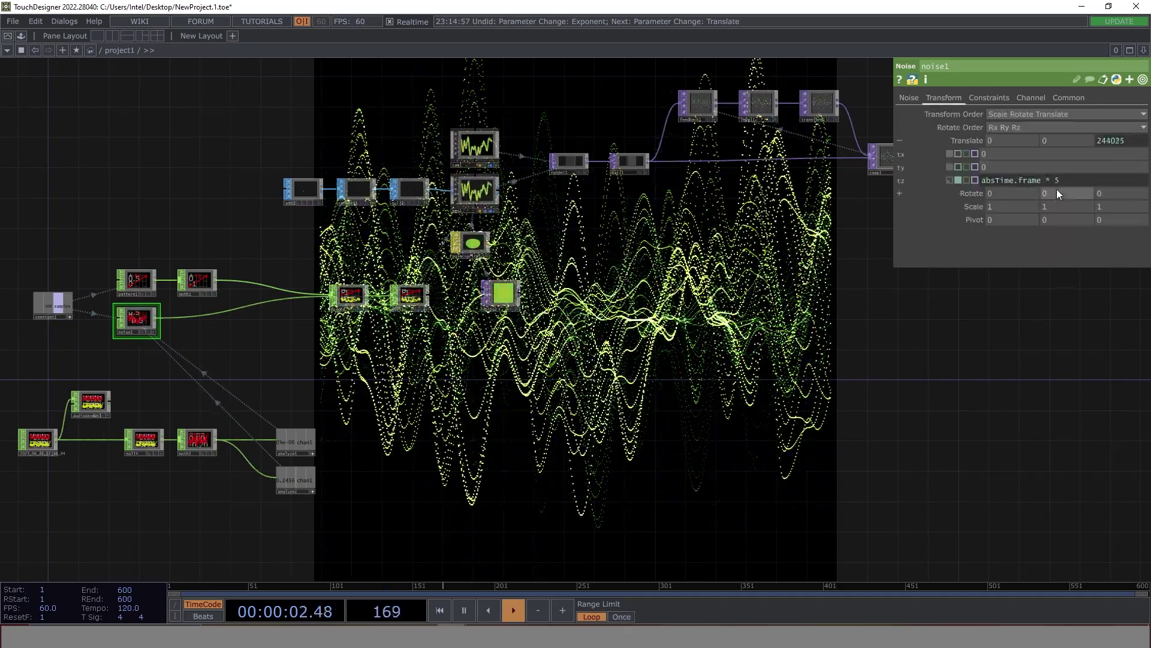
drag(1059, 180, 1050, 185)
text(1)
key(Return)
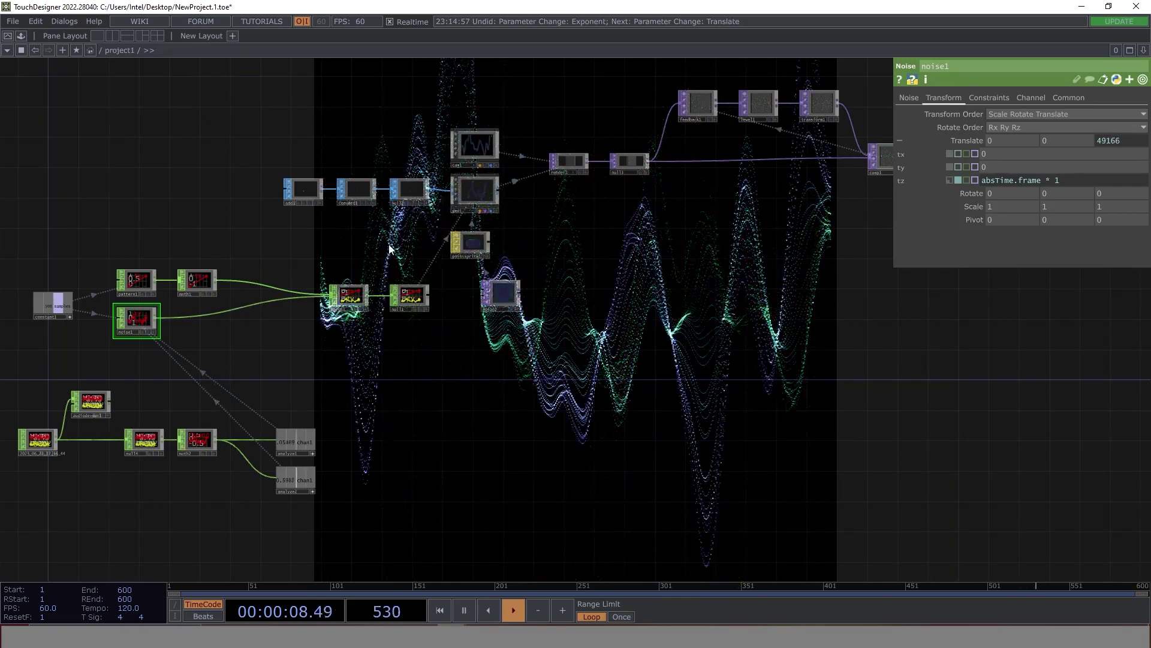
Set the Period of noise1 to 3 and bring the whole network into view.
click(909, 97)
drag(997, 139, 1019, 128)
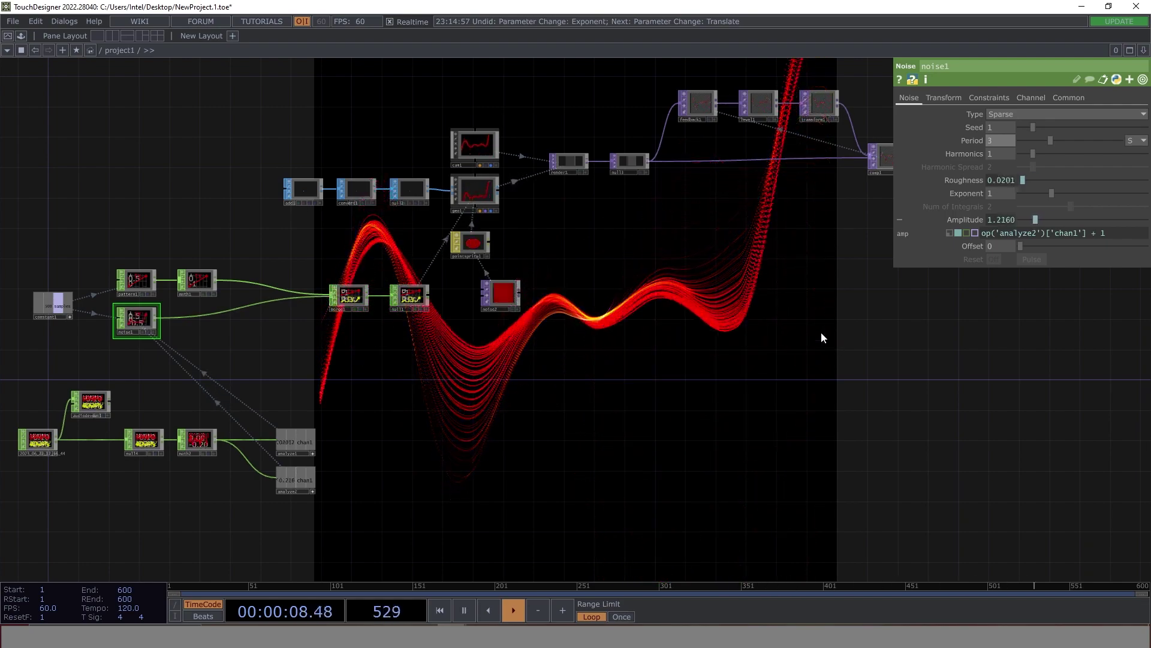
scroll(718, 321, down, 5)
drag(846, 408, 549, 332)
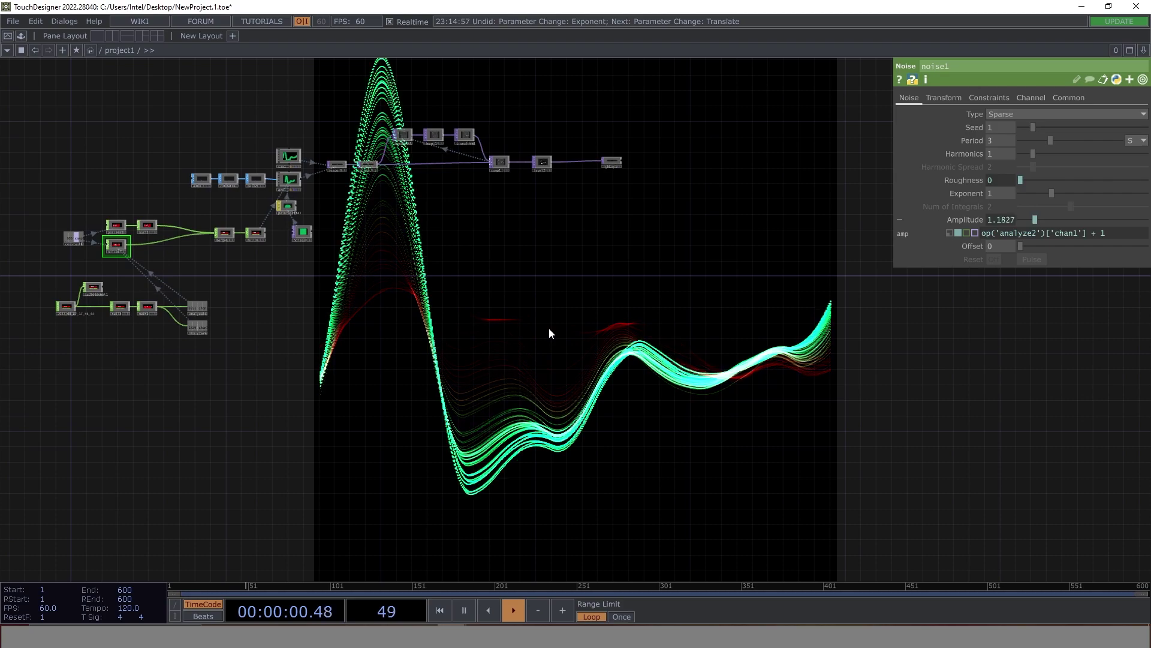